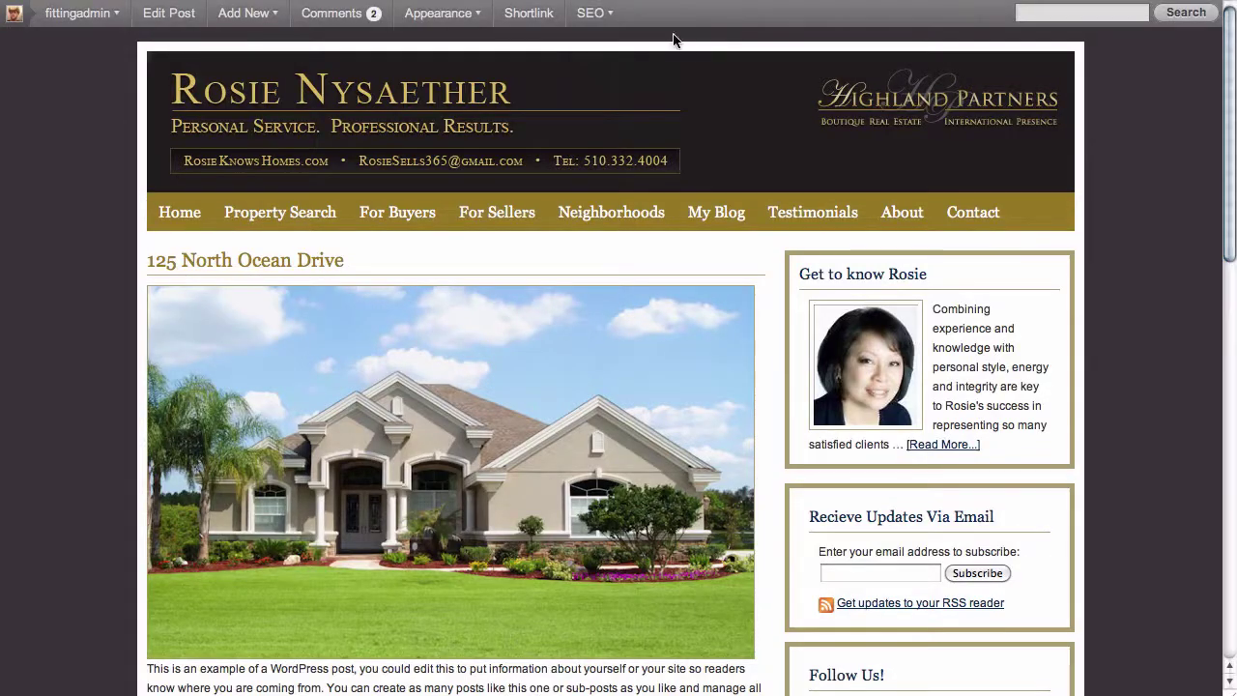
# - Scroll through the existing listing post's description text
pyautogui.scroll(-3, 687, 52)
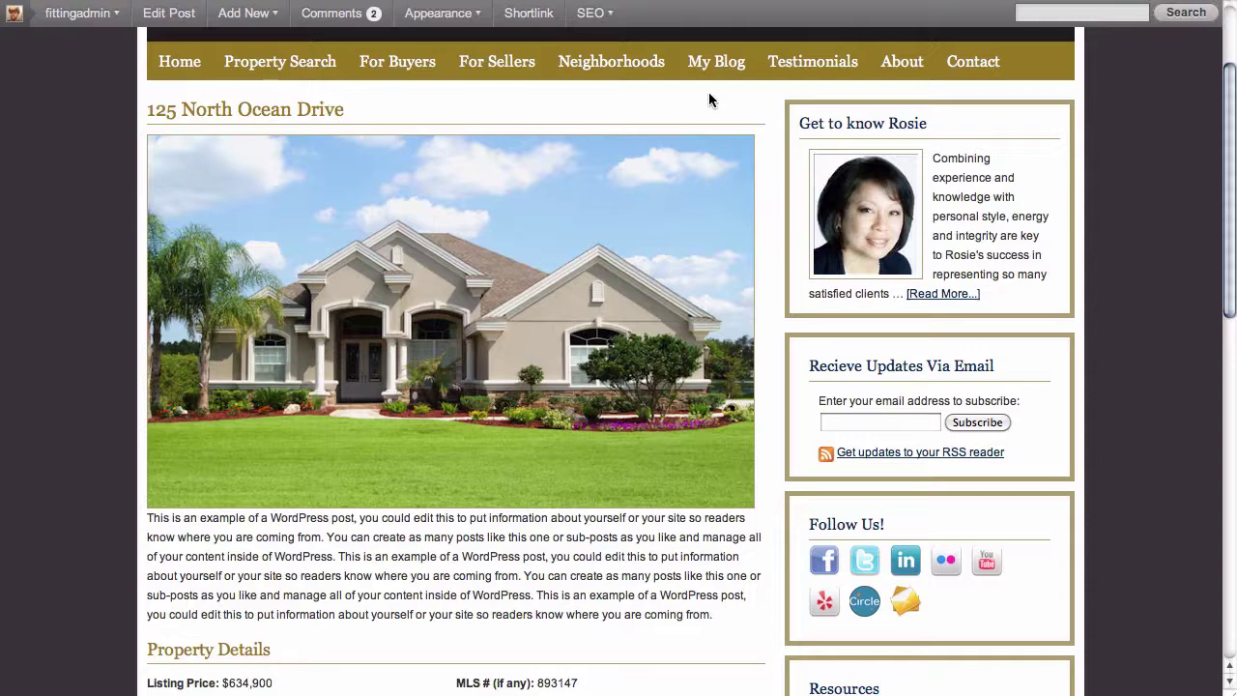
pyautogui.scroll(-1, 100, 130)
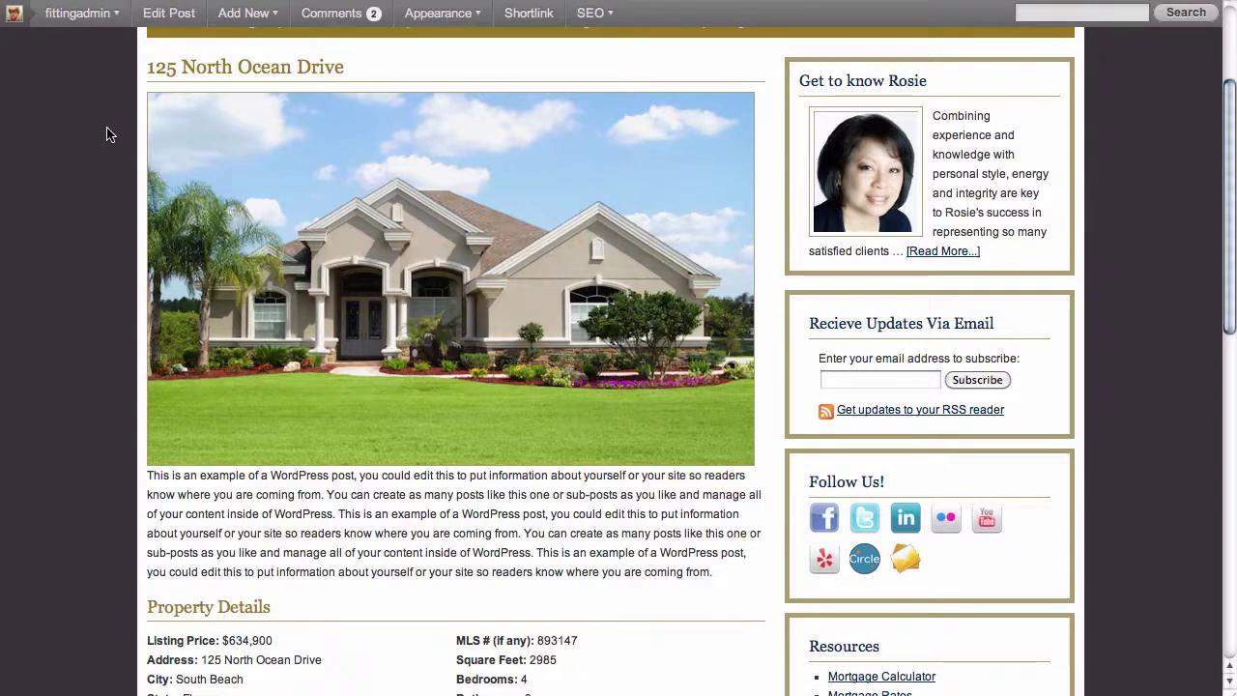
pyautogui.scroll(-5, 190, 164)
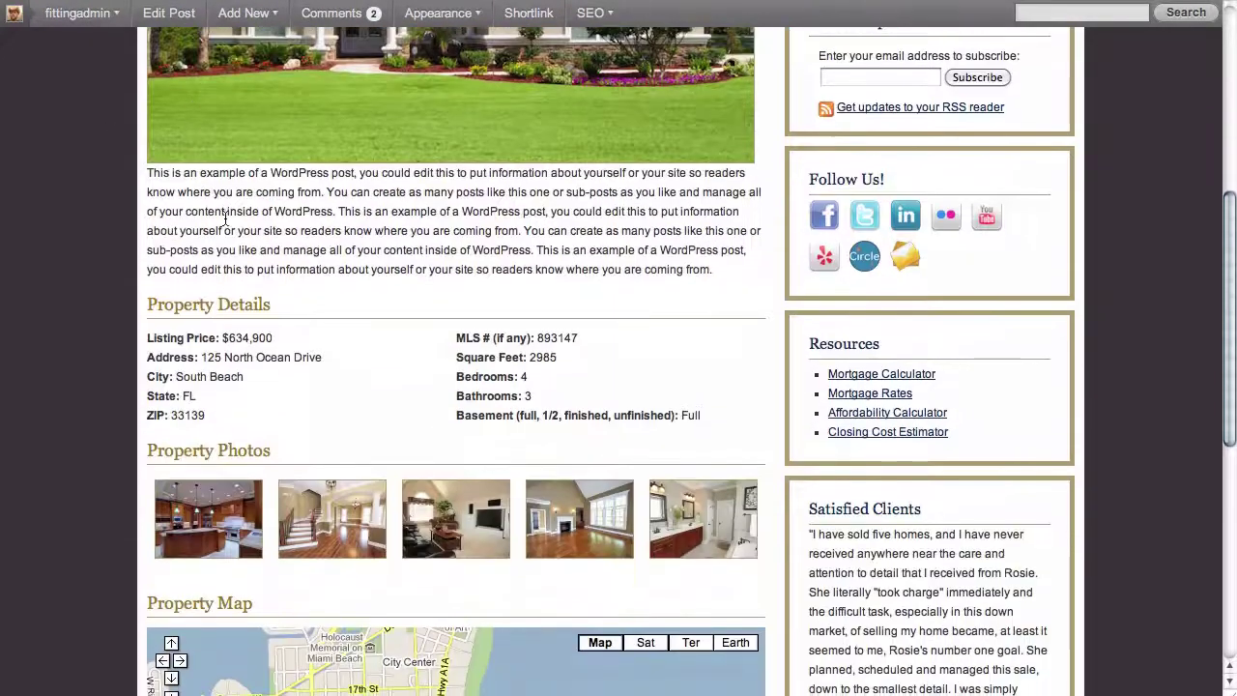
pyautogui.moveTo(368, 269); pyautogui.dragTo(179, 199)
pyautogui.click(373, 292)
pyautogui.scroll(-3, 373, 290)
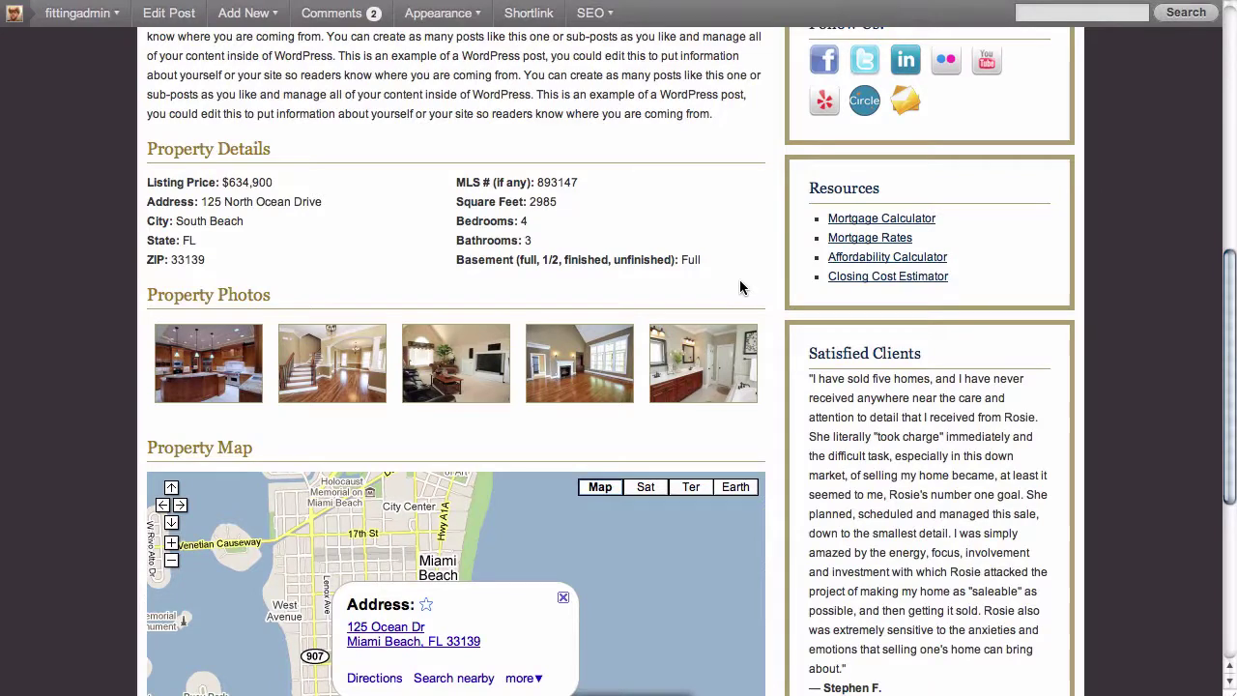
pyautogui.scroll(-2, 740, 287)
pyautogui.scroll(-1, 741, 287)
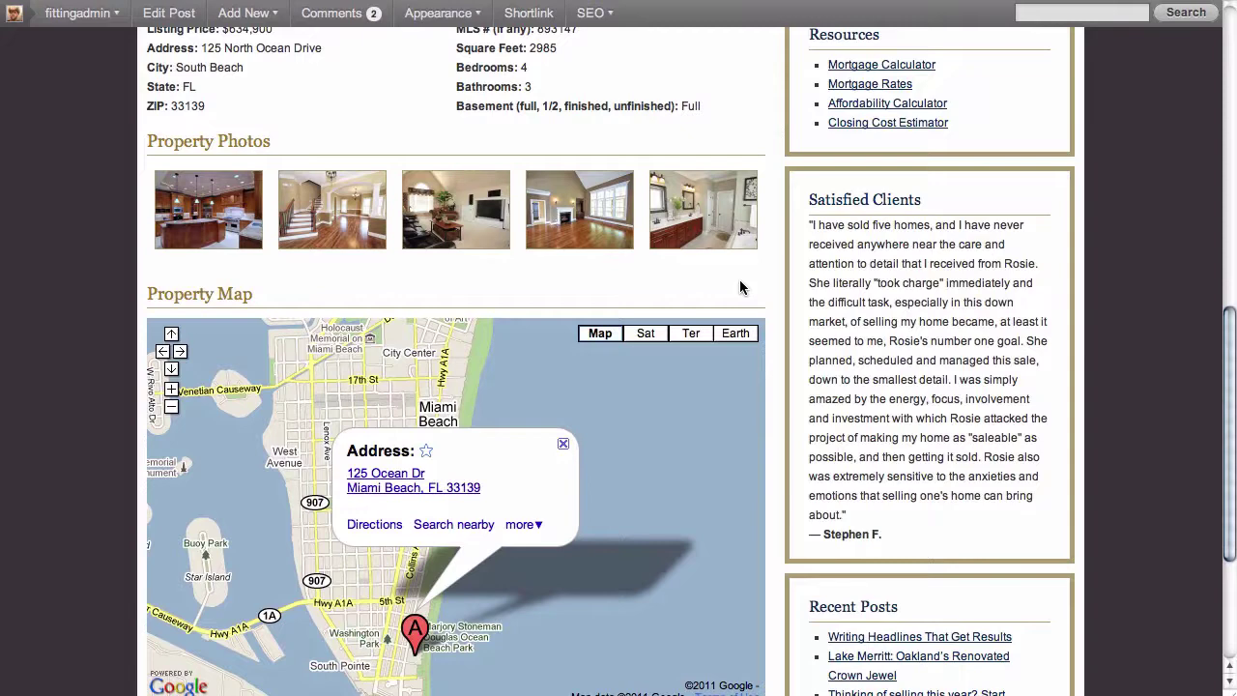
# - Step through the listing's gallery photos in the enlarged viewer, then close it
pyautogui.click(467, 227)
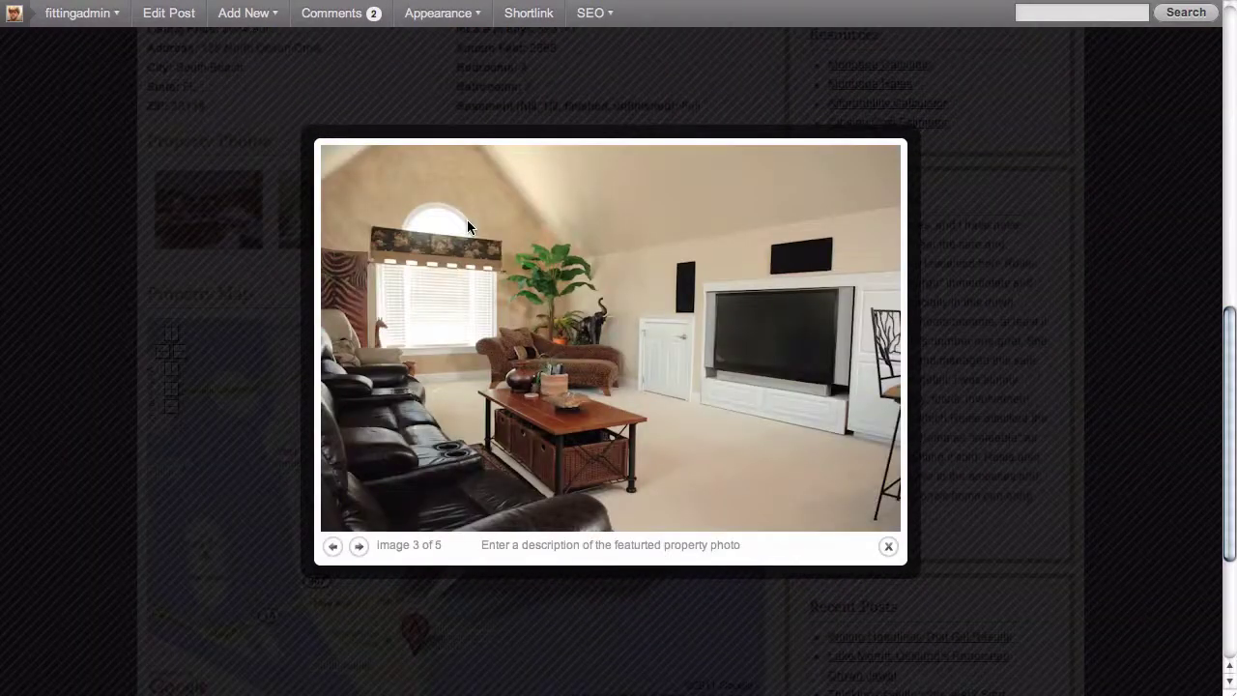
pyautogui.click(358, 547)
pyautogui.click(358, 547)
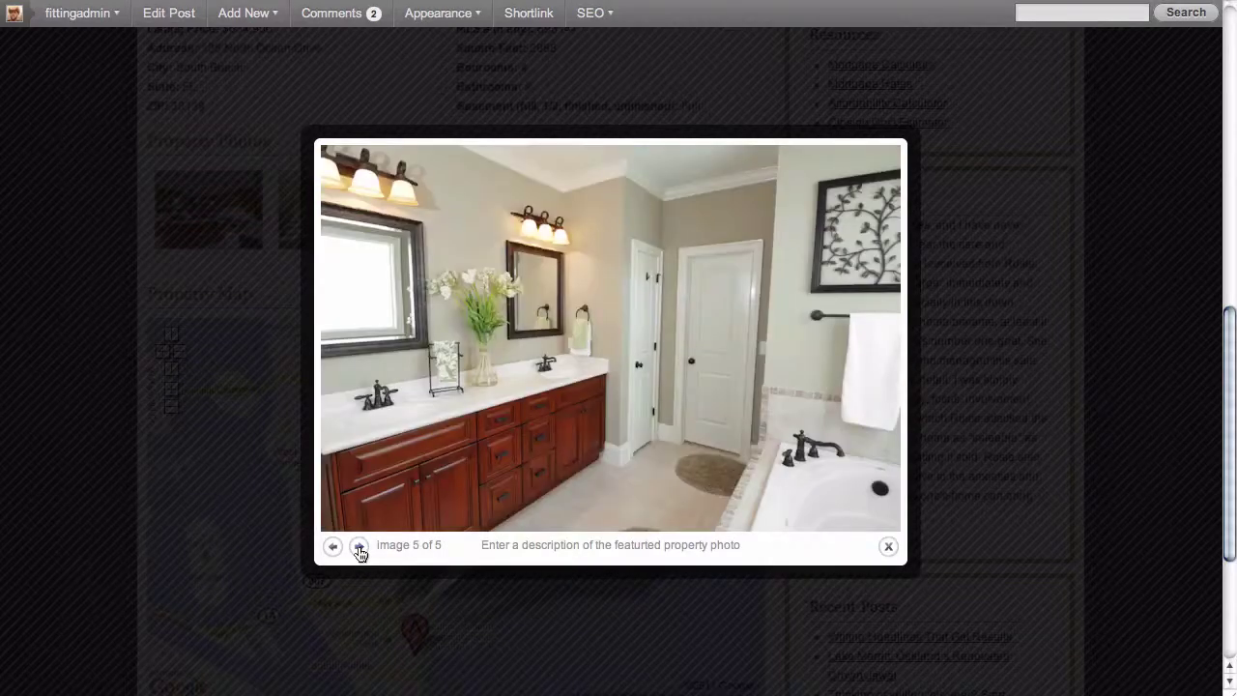
pyautogui.click(358, 547)
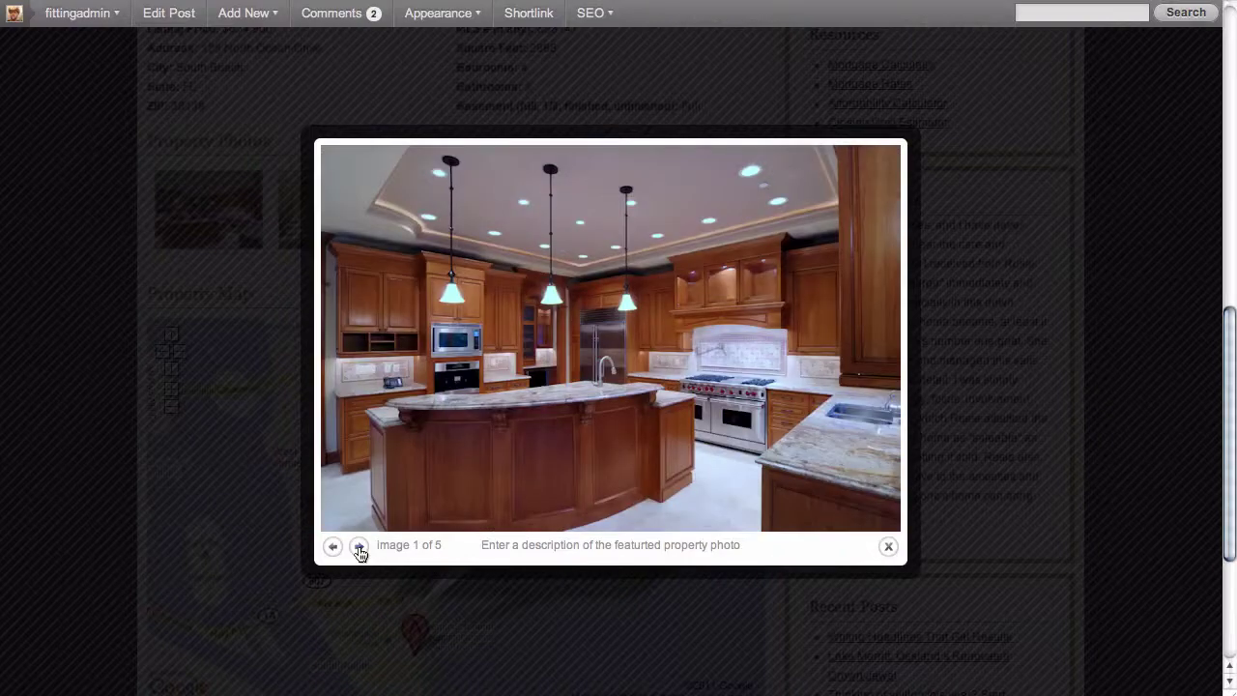
pyautogui.click(243, 512)
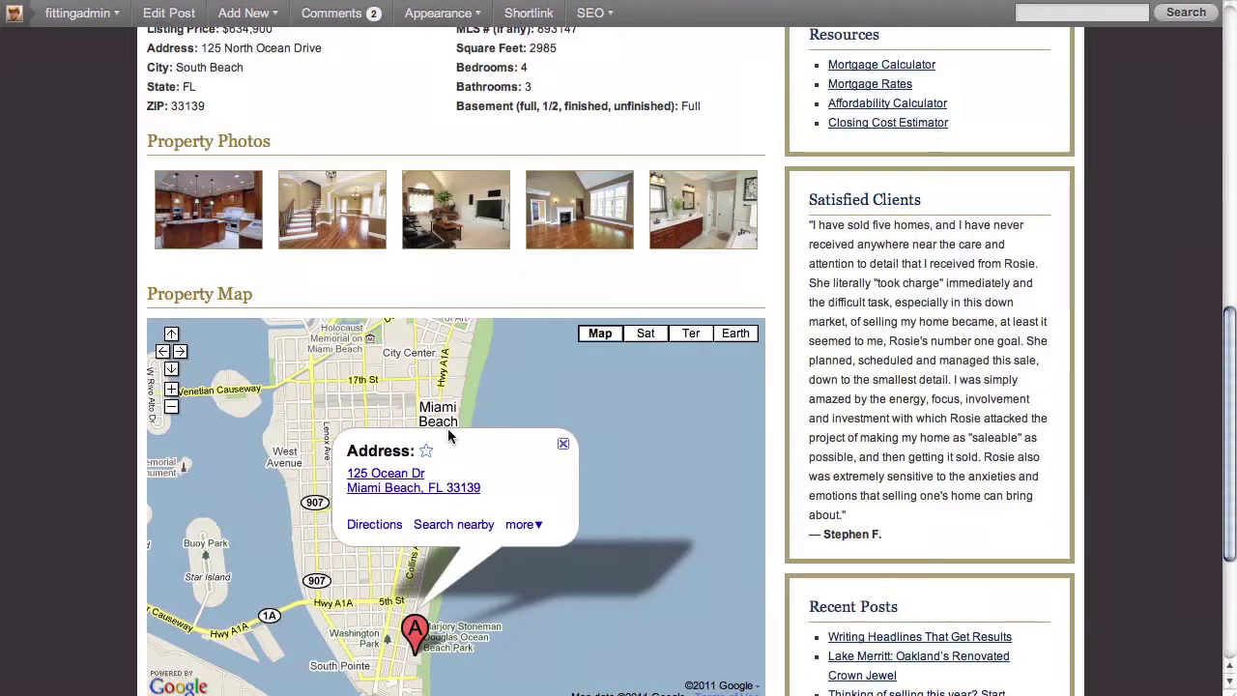
# - Start a blank new post from the Posts menu's Add New
pyautogui.scroll(-3, 448, 429)
pyautogui.scroll(-1, 448, 436)
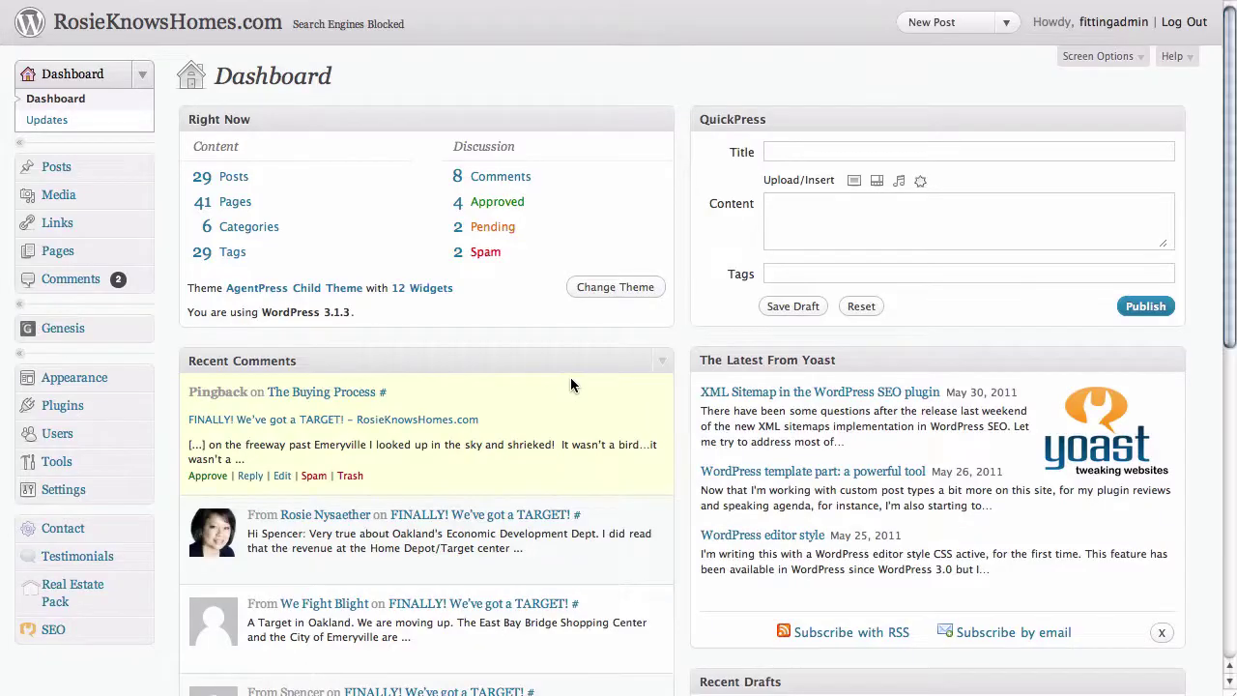
pyautogui.click(141, 171)
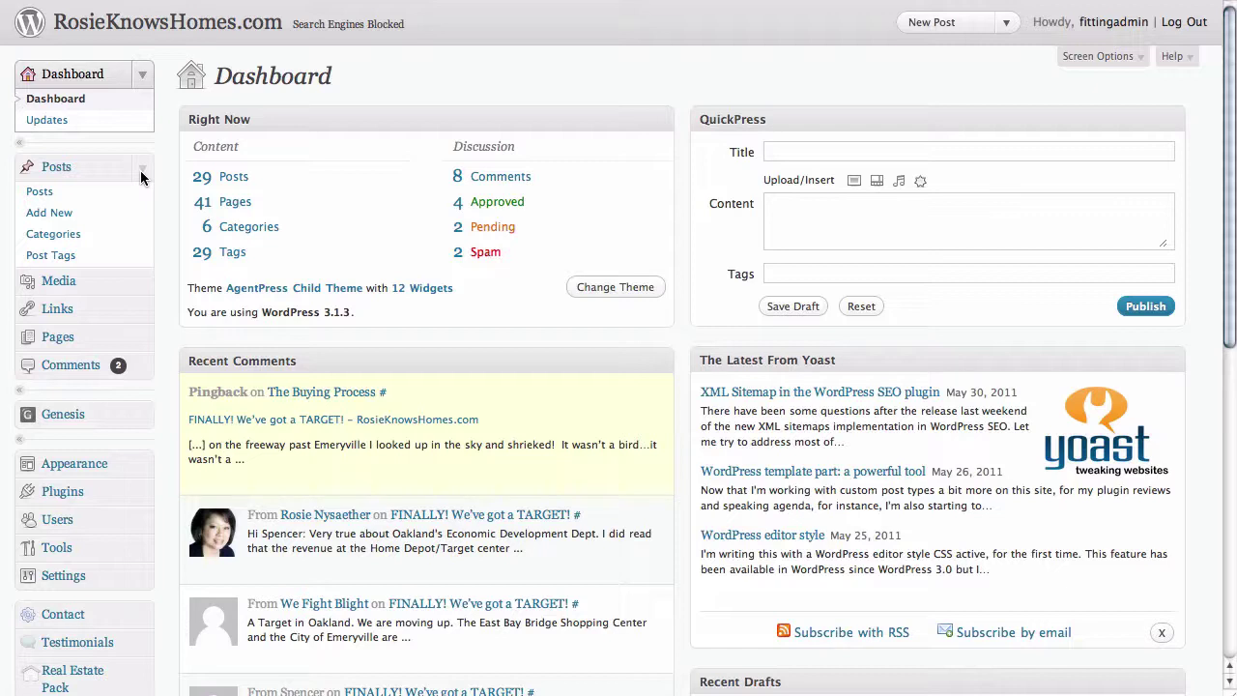
pyautogui.click(74, 221)
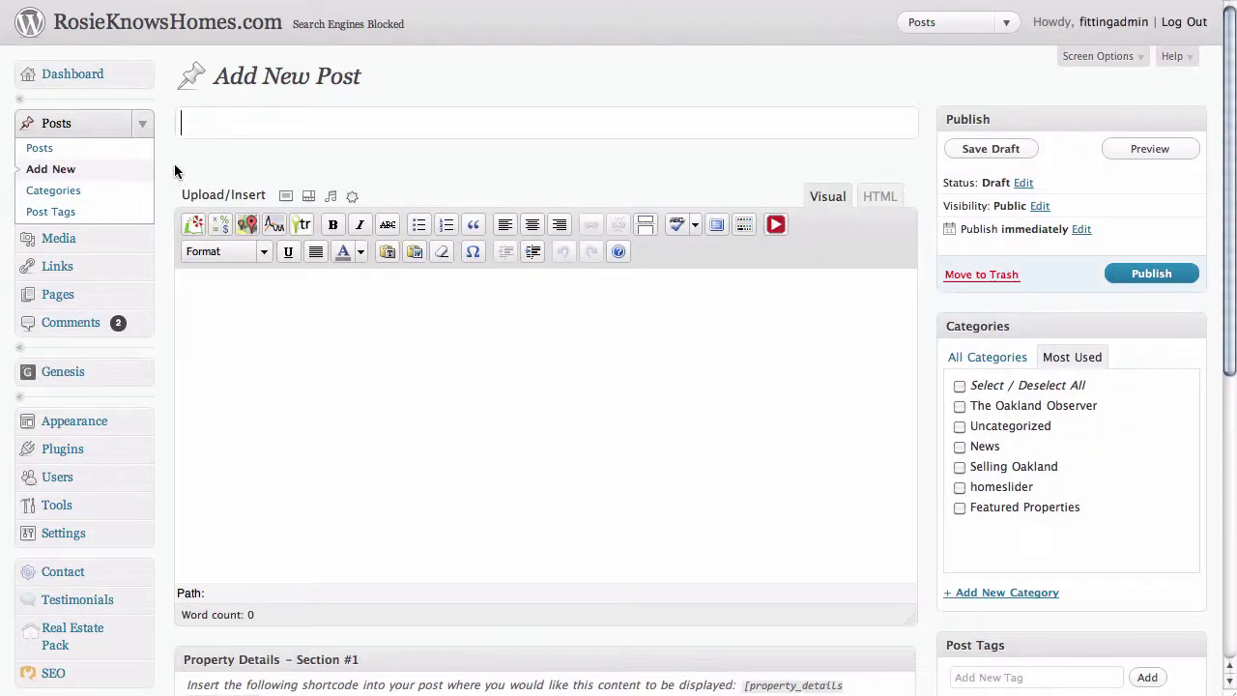
pyautogui.press('super+Tab')
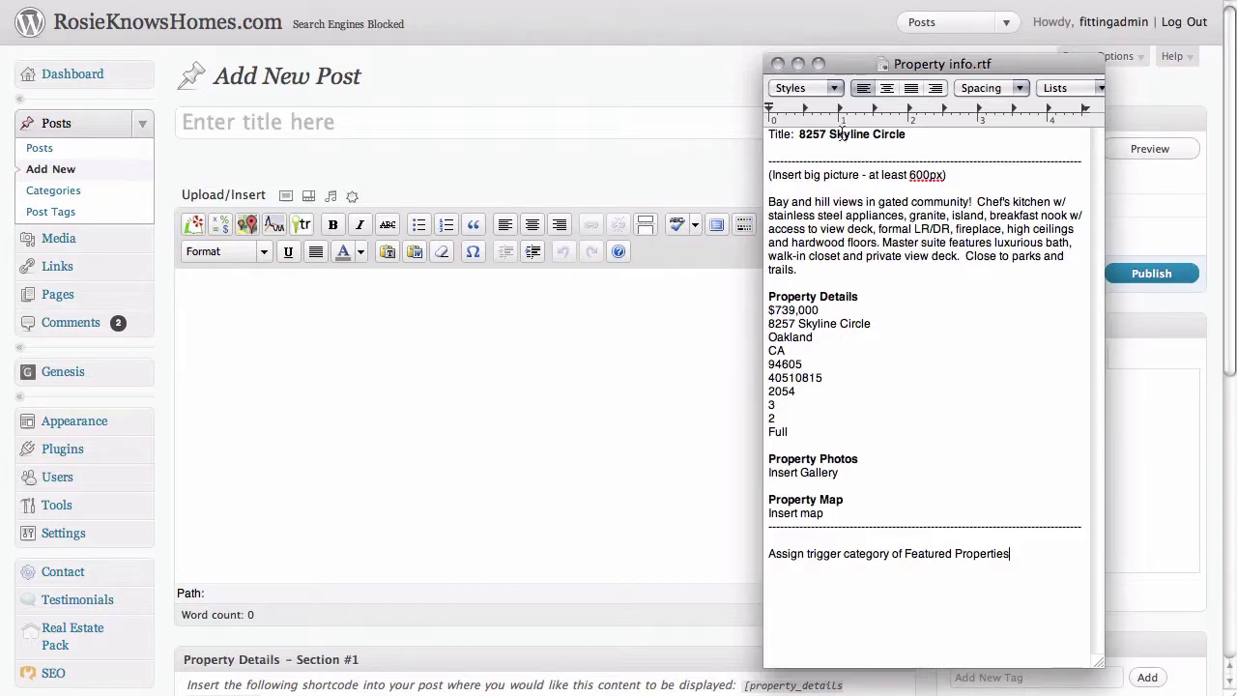
pyautogui.moveTo(910, 134); pyautogui.dragTo(801, 136)
pyautogui.press('super+c')
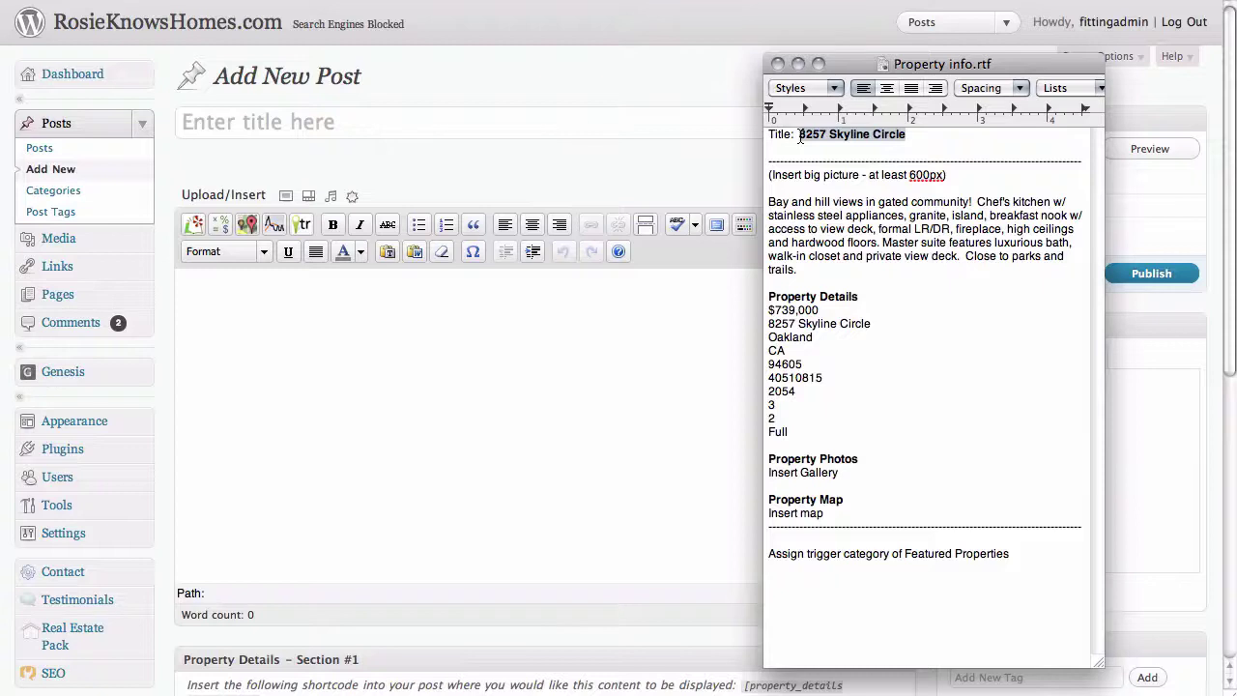
pyautogui.press('super+Tab')
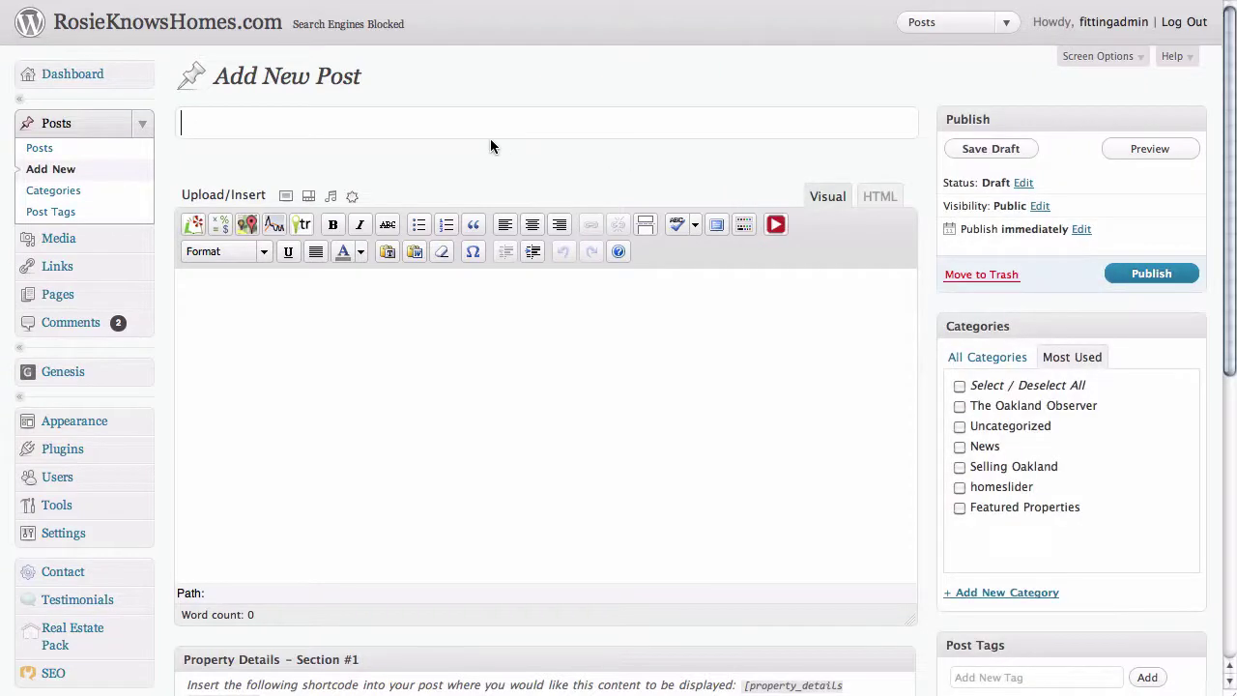
pyautogui.press('super+v')
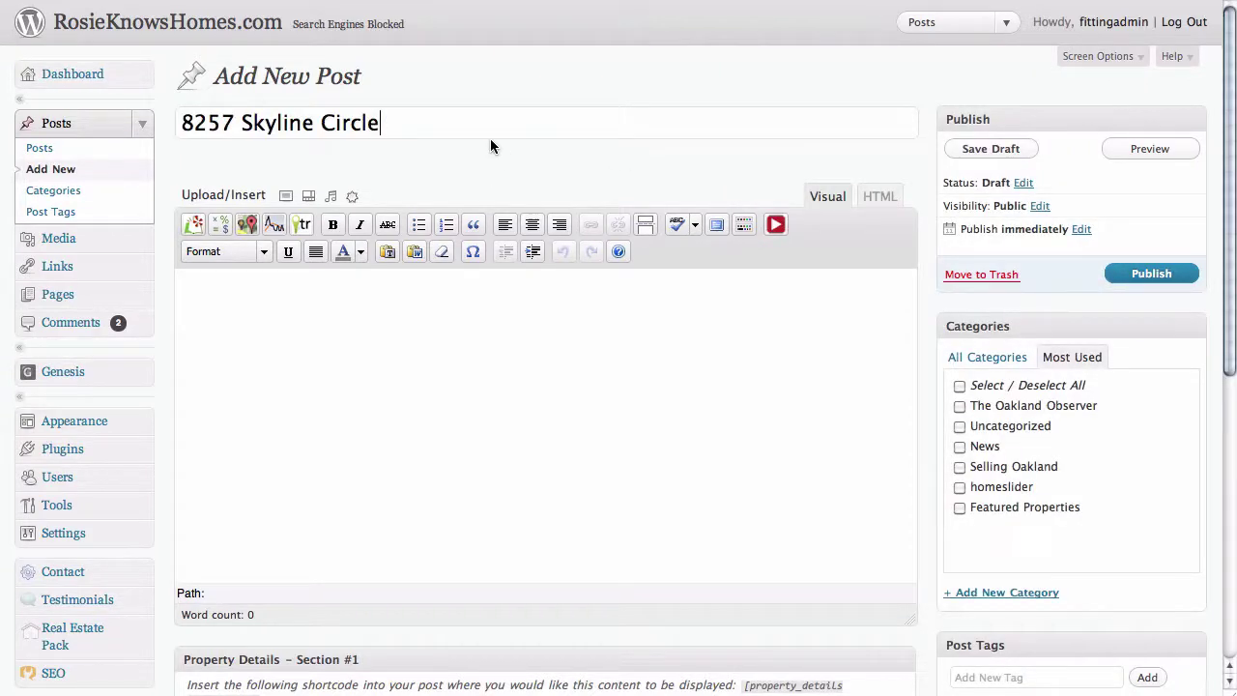
pyautogui.click(352, 339)
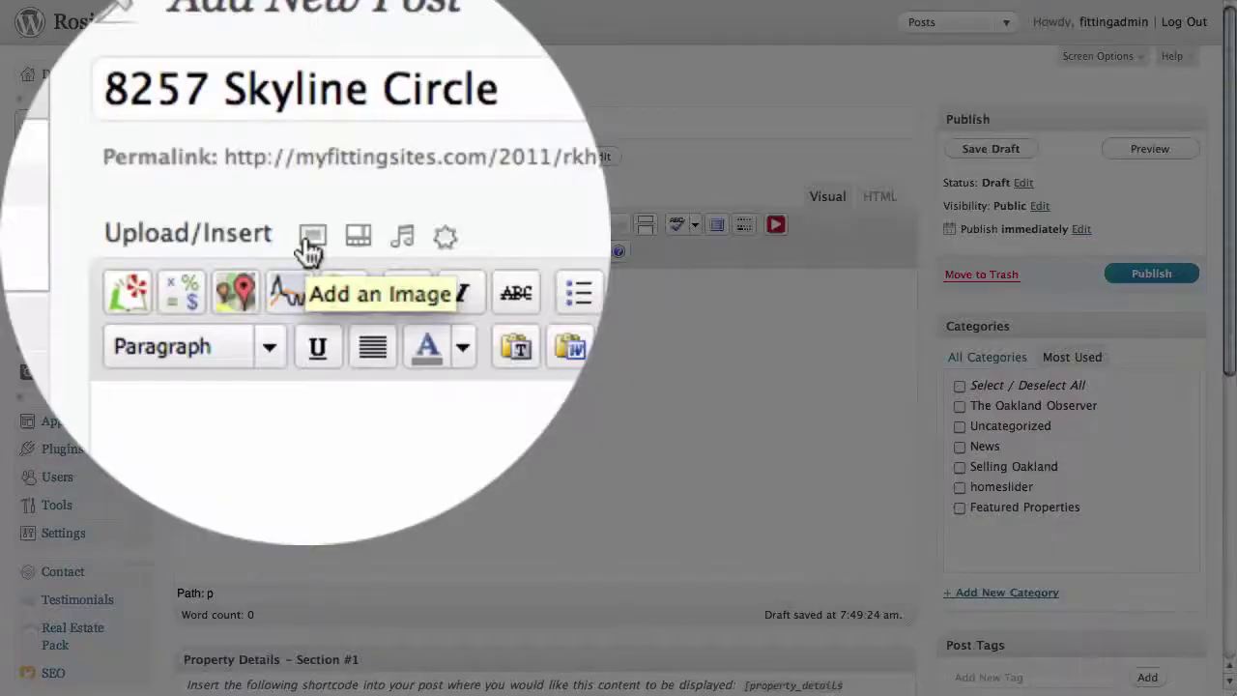
pyautogui.click(282, 198)
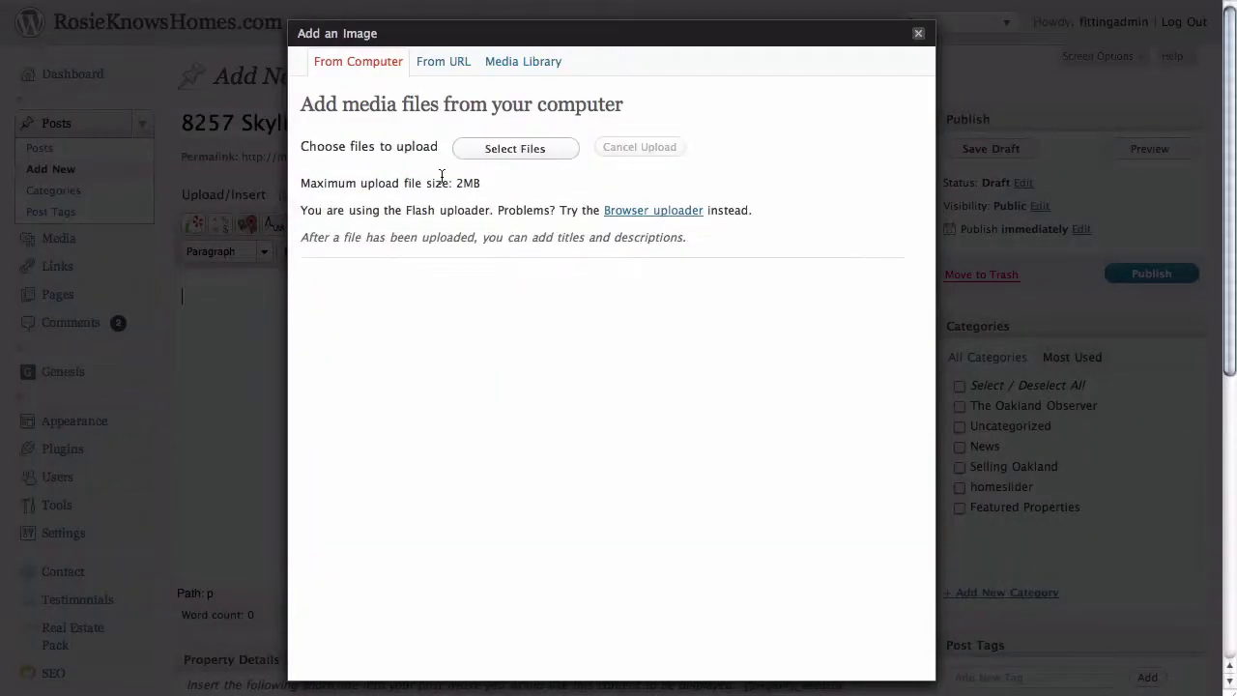
pyautogui.click(515, 150)
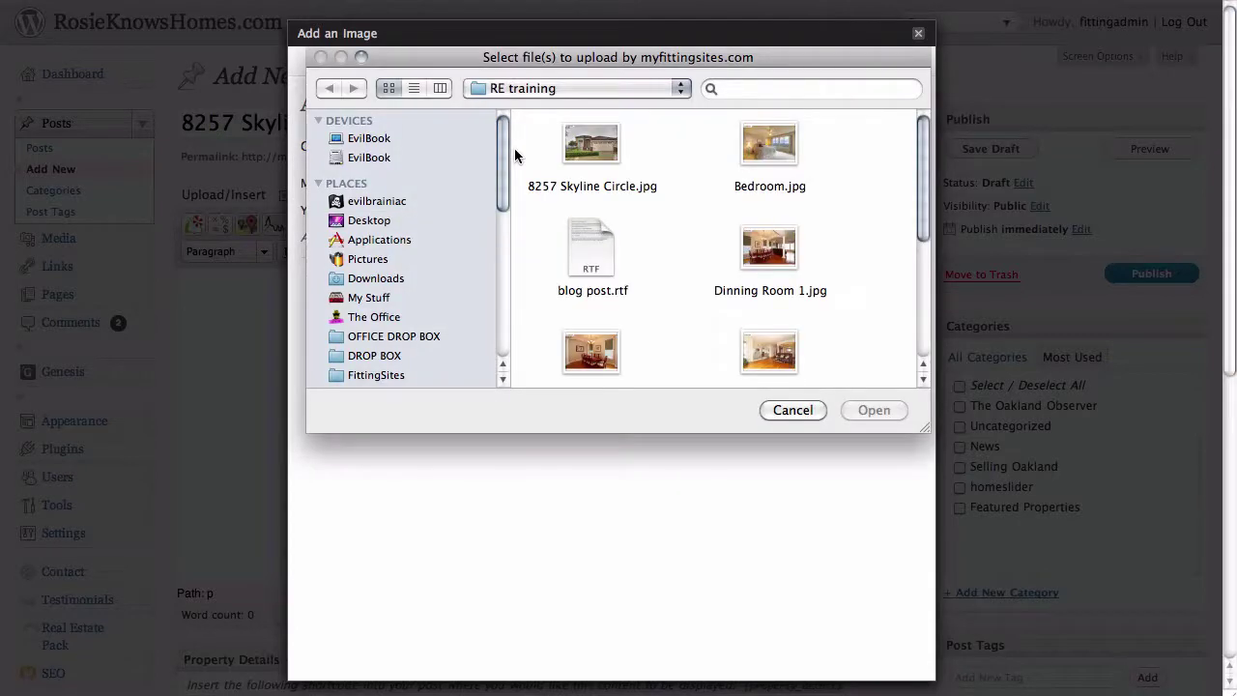
pyautogui.click(588, 149)
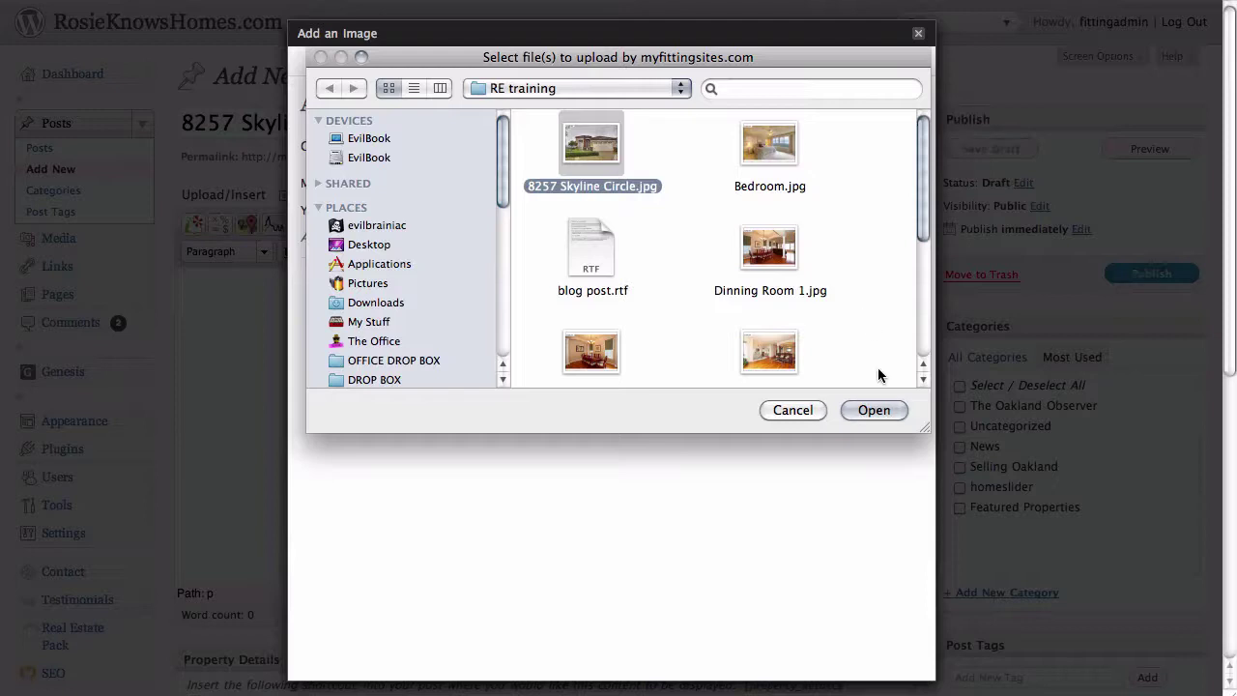
pyautogui.click(875, 410)
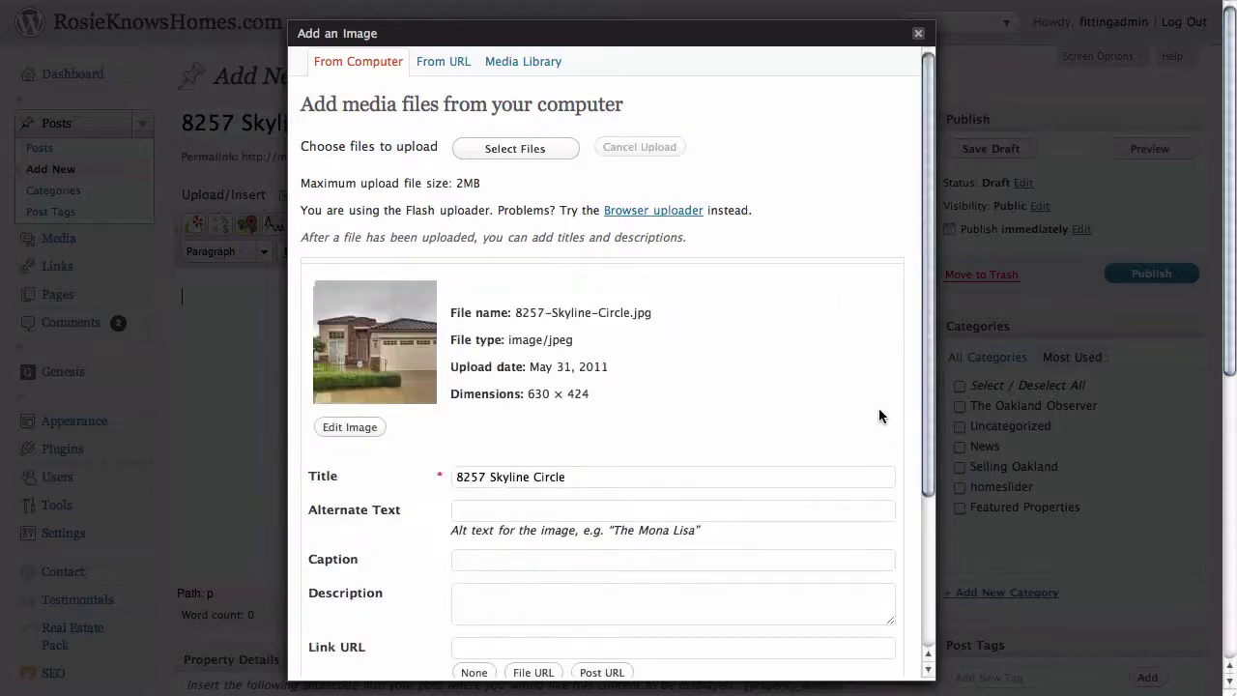
pyautogui.scroll(-5, 879, 410)
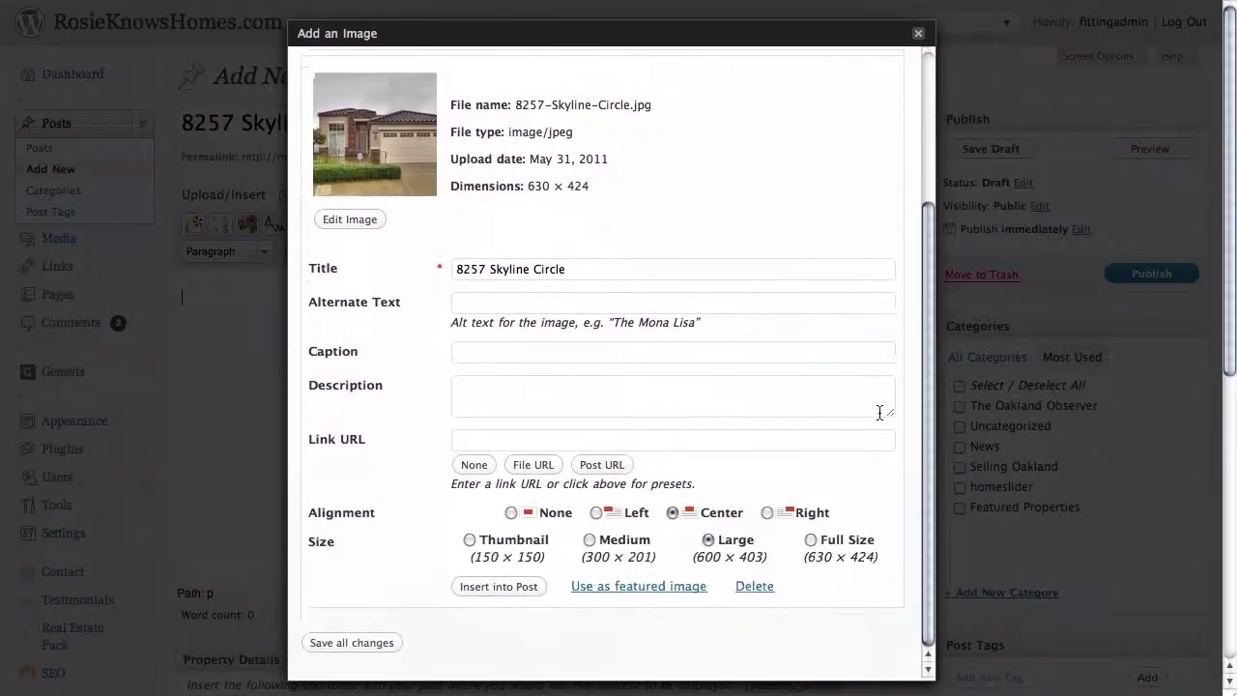
pyautogui.scroll(-2, 879, 412)
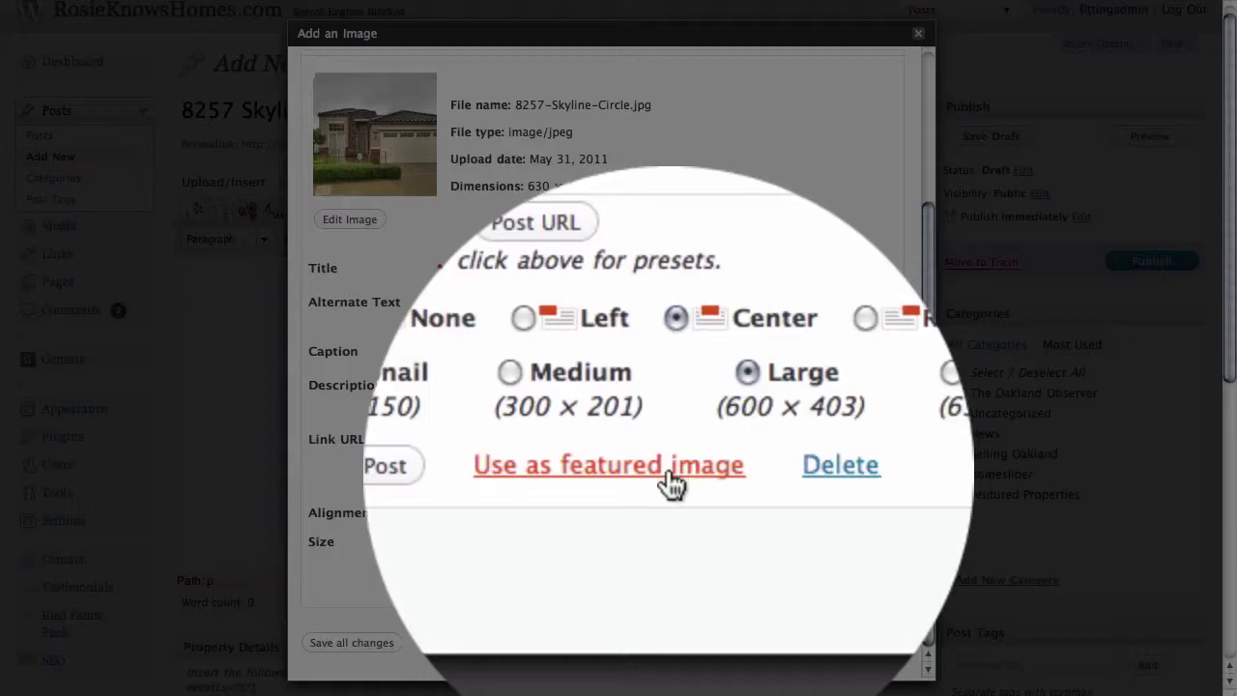
pyautogui.click(669, 473)
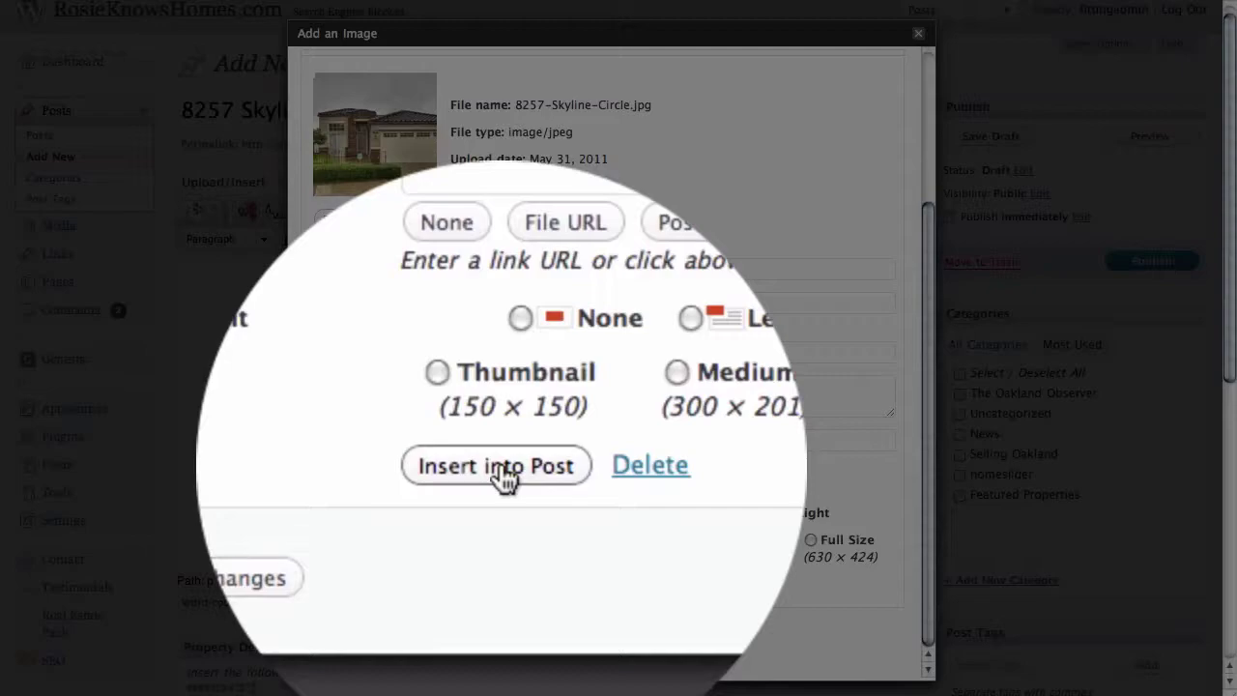
pyautogui.click(504, 472)
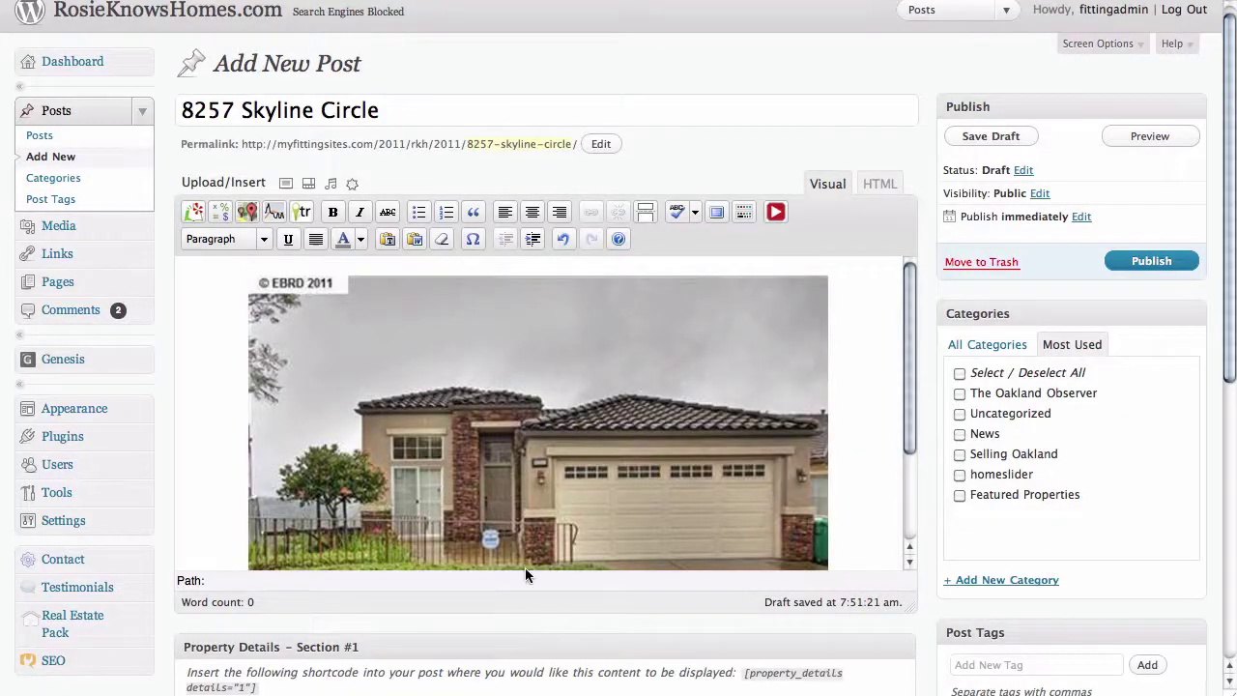
# - Paste the property description paragraph from the notes below the house photo
pyautogui.scroll(-3, 776, 478)
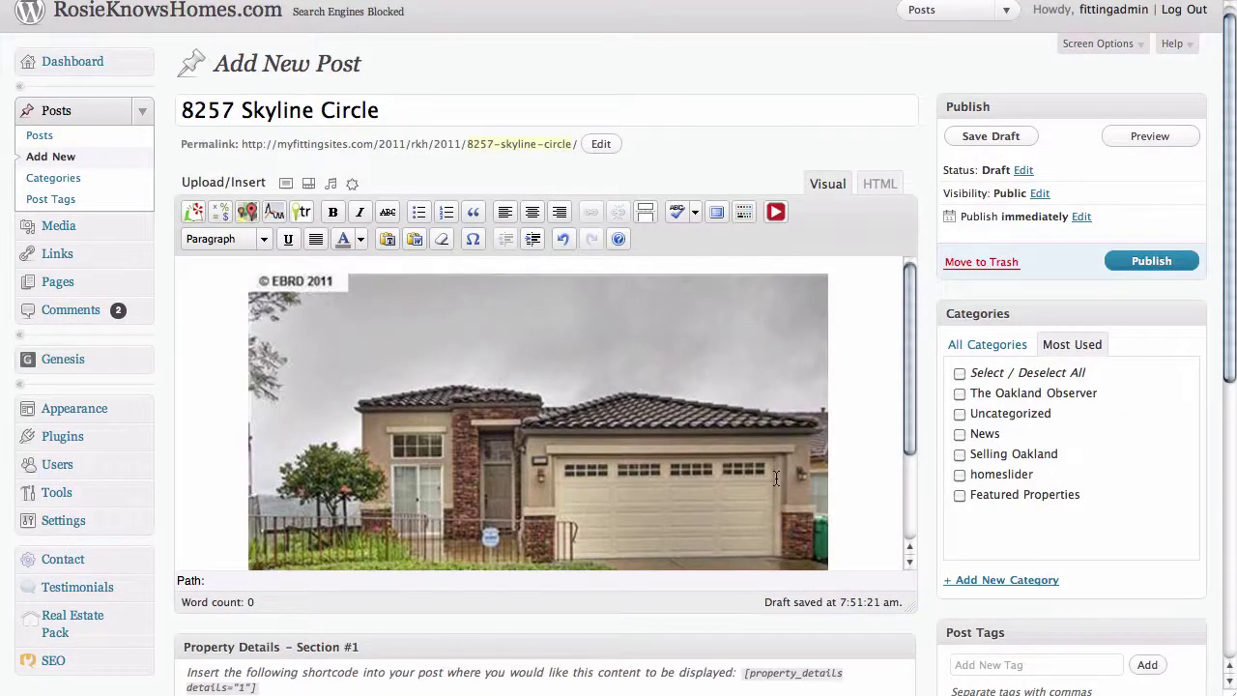
pyautogui.scroll(-1, 776, 478)
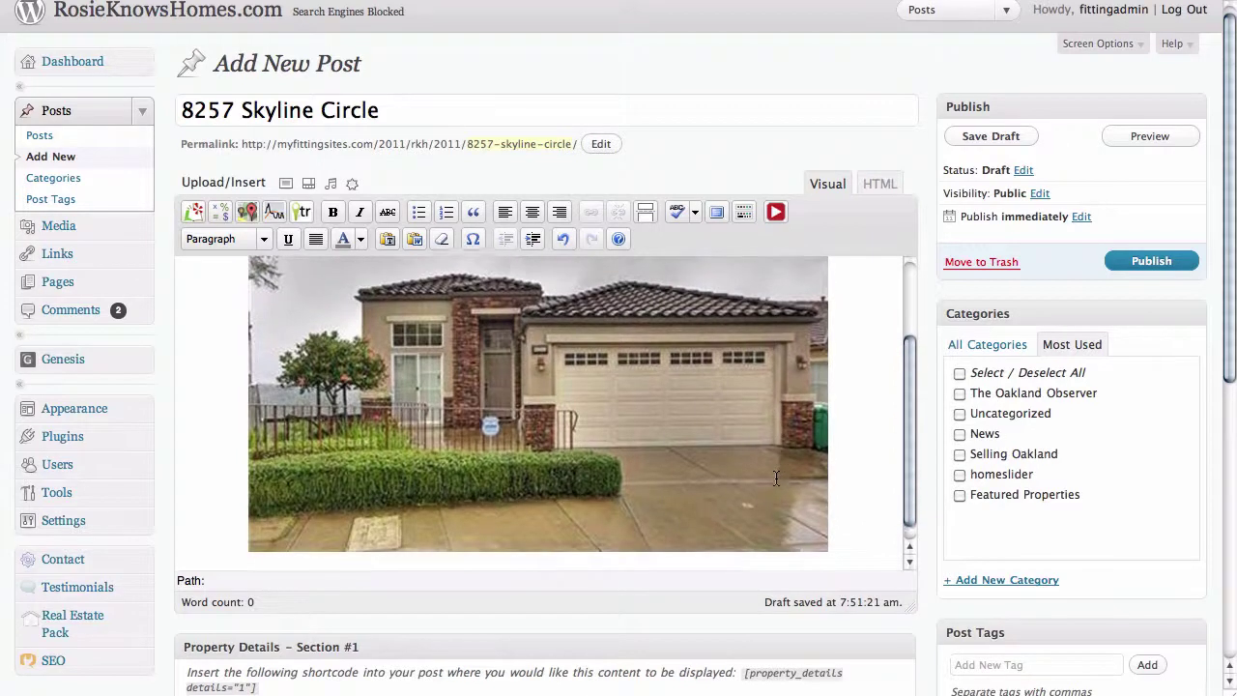
pyautogui.click(852, 481)
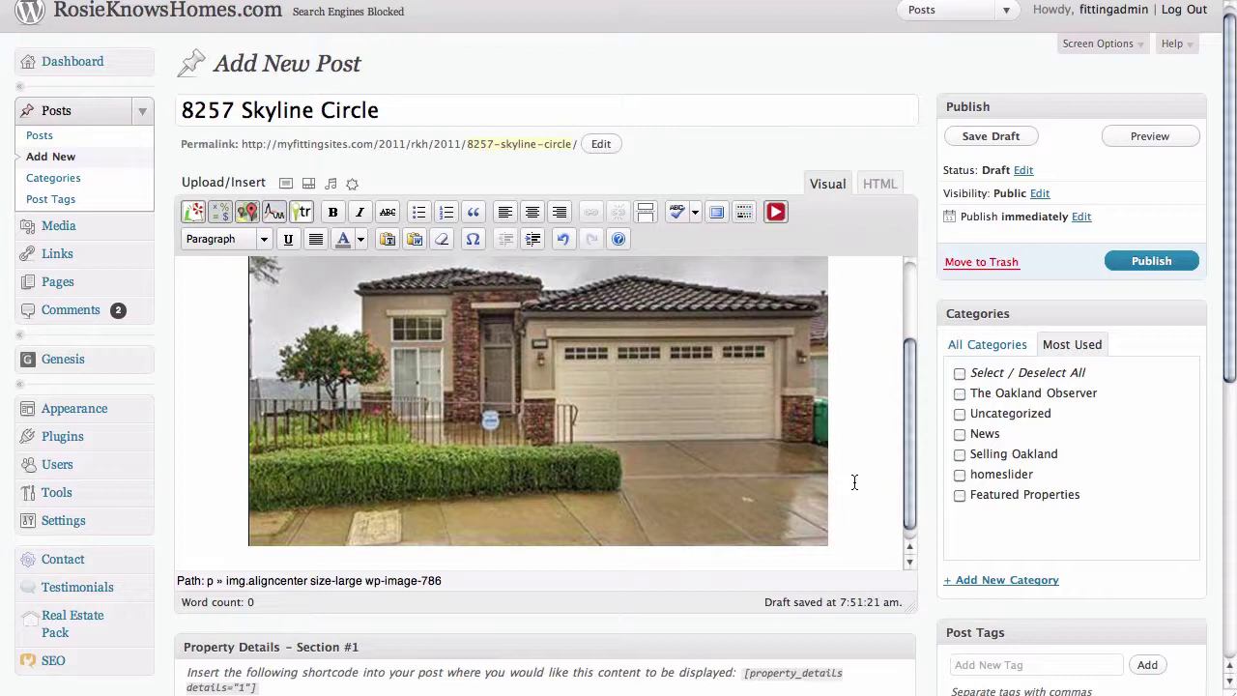
pyautogui.scroll(-1, 853, 484)
pyautogui.scroll(-1, 852, 484)
pyautogui.click(842, 533)
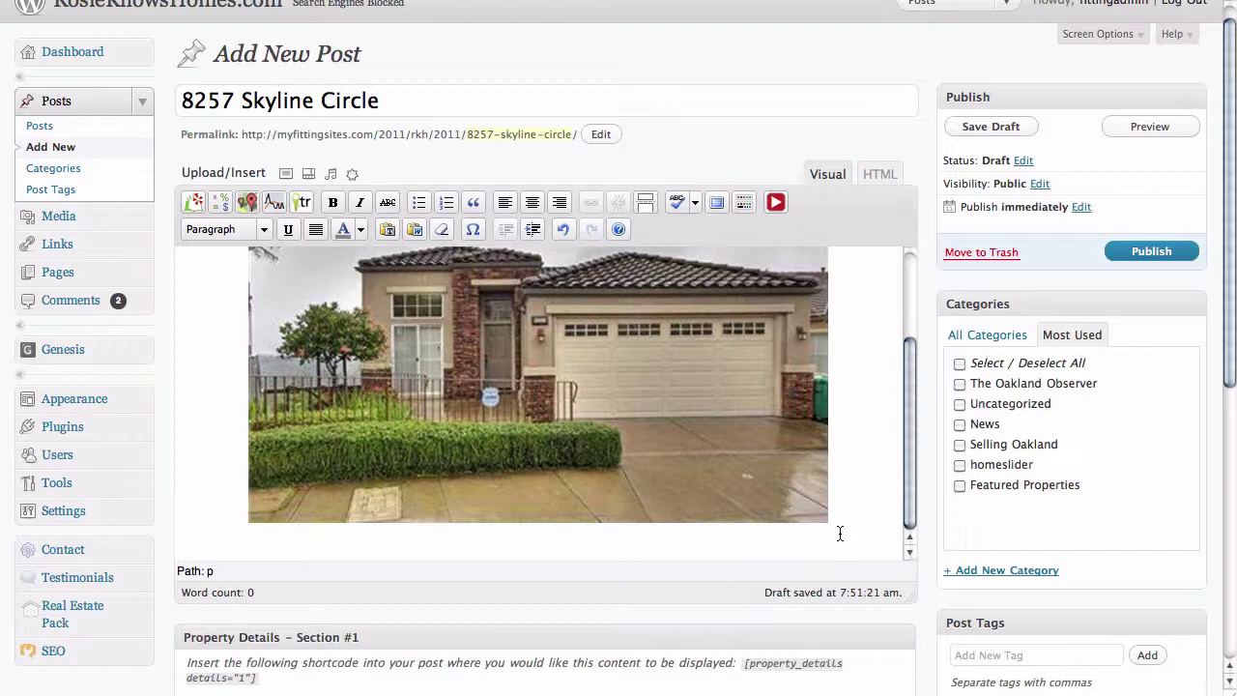
pyautogui.press('super+Tab')
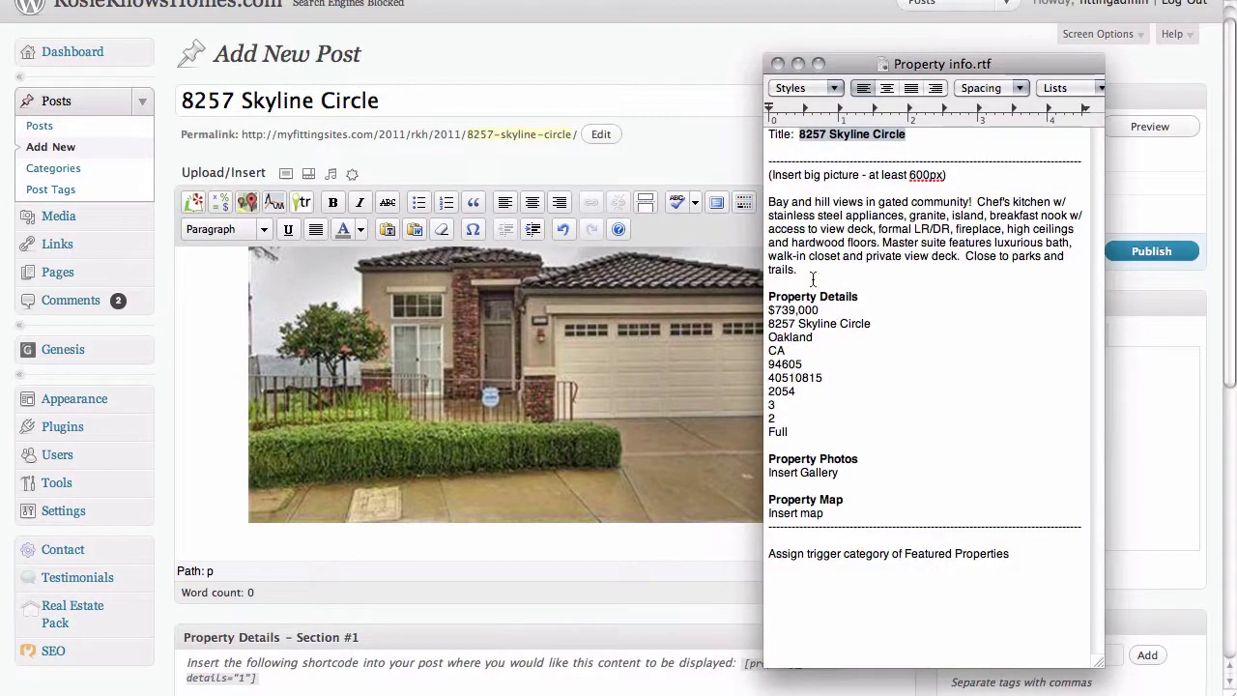
pyautogui.moveTo(807, 270); pyautogui.dragTo(746, 208)
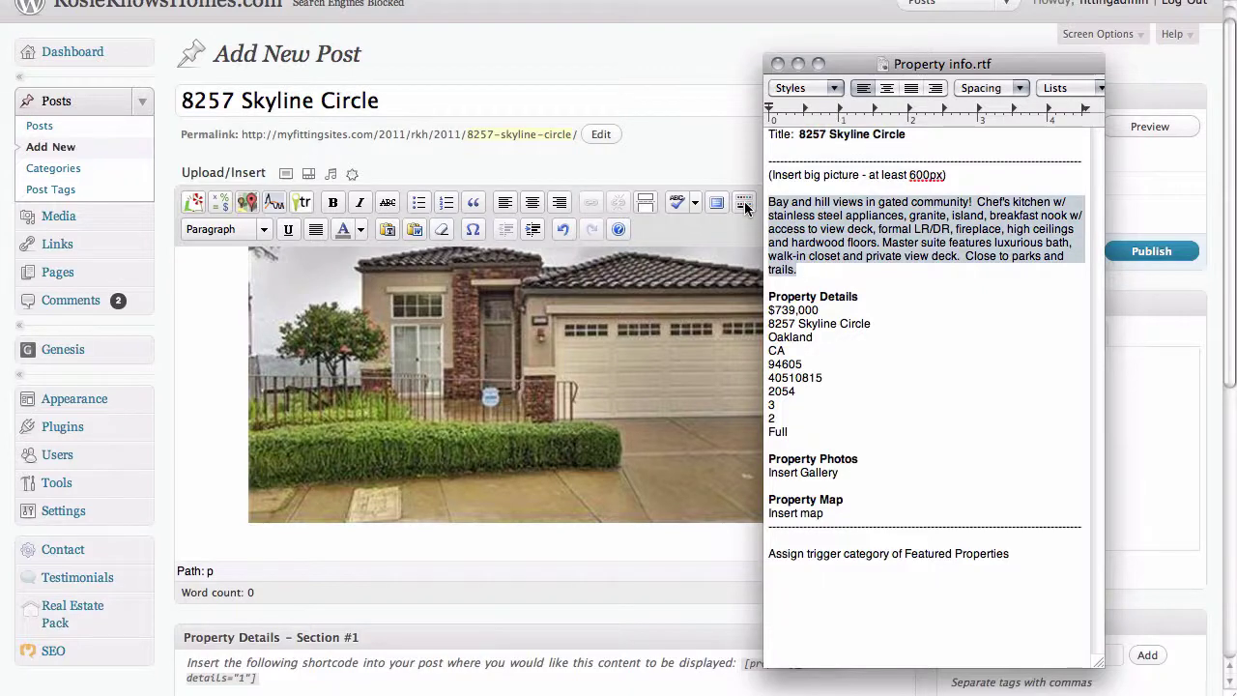
pyautogui.press('super+c')
pyautogui.press('super+Tab')
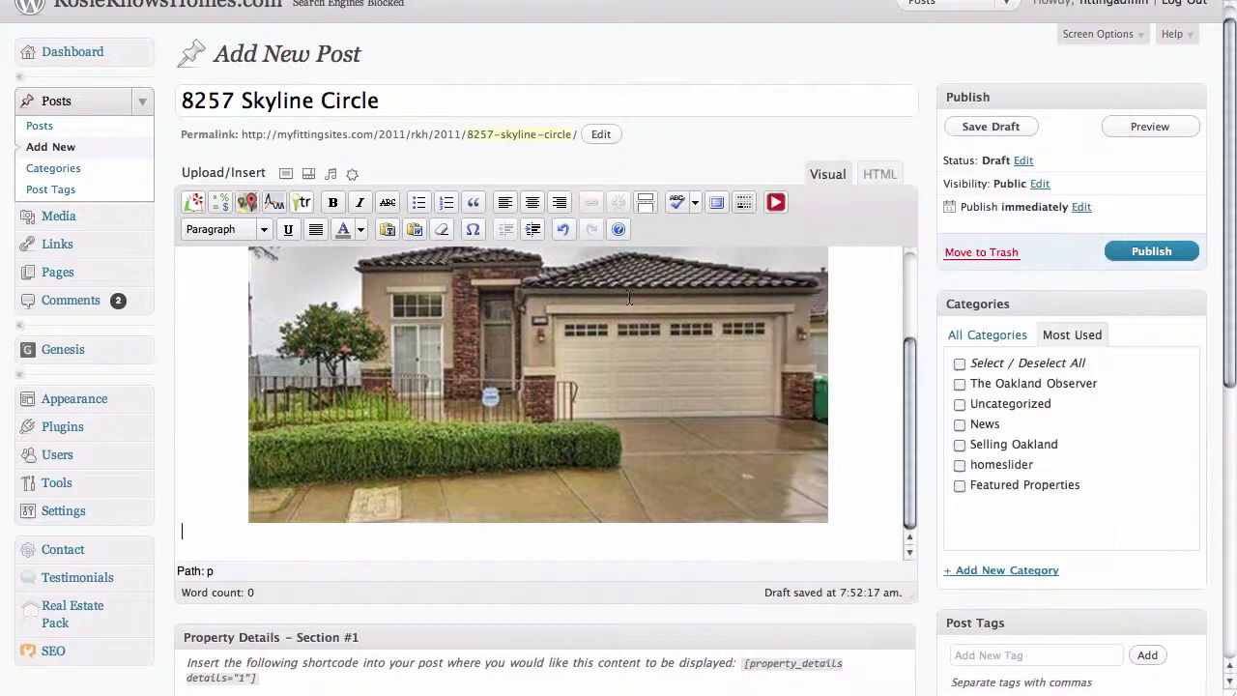
pyautogui.press('super+v')
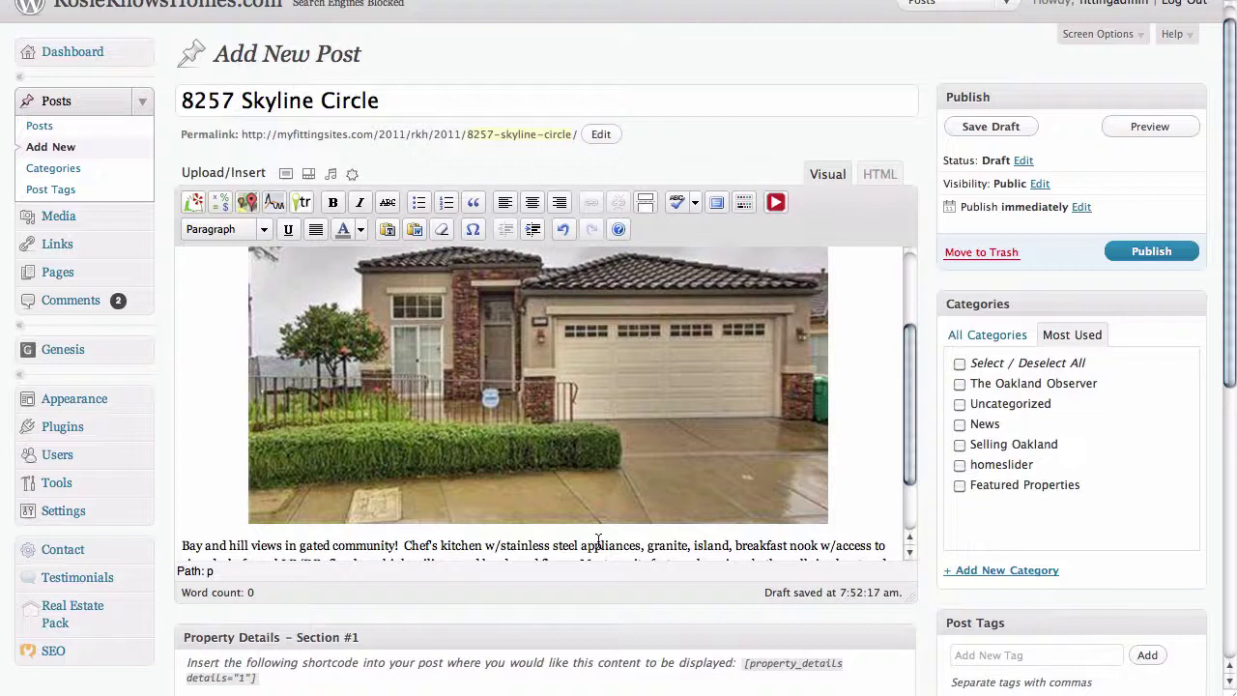
# - Add the bold 'Property Details' line on a new line after the description
pyautogui.scroll(-1, 684, 500)
pyautogui.scroll(-5, 684, 499)
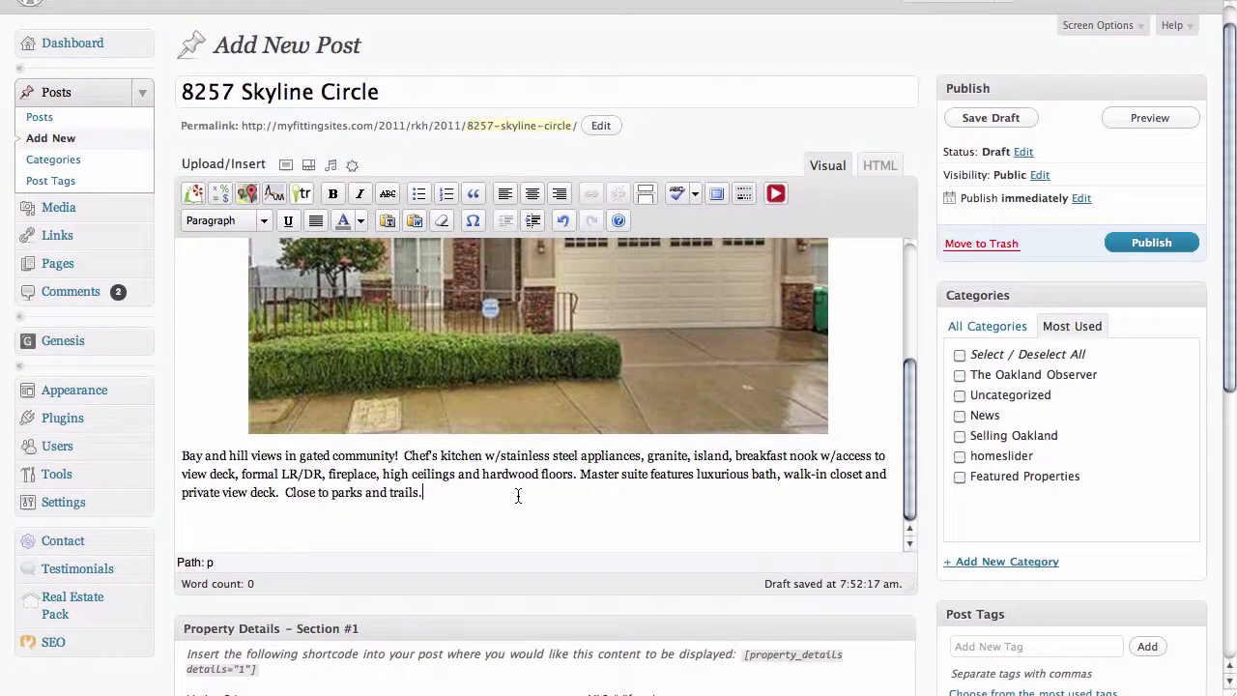
pyautogui.press('Return')
pyautogui.press('super+Tab')
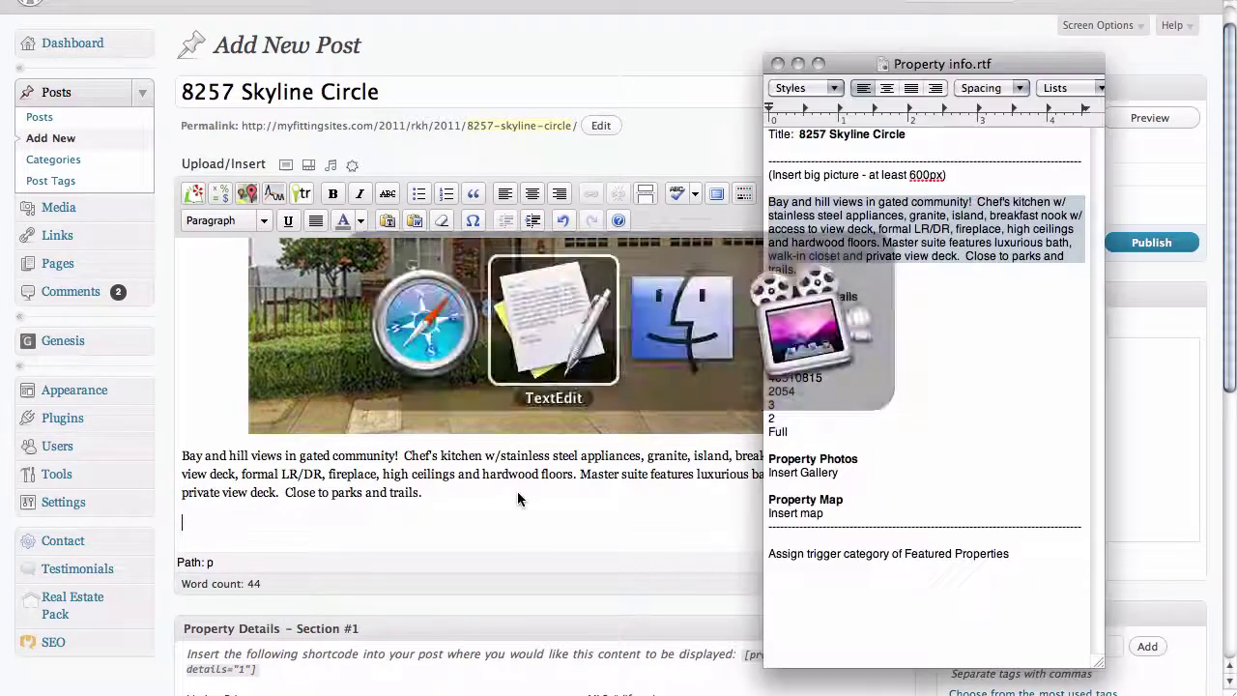
pyautogui.press('super+Tab')
pyautogui.press('super+v')
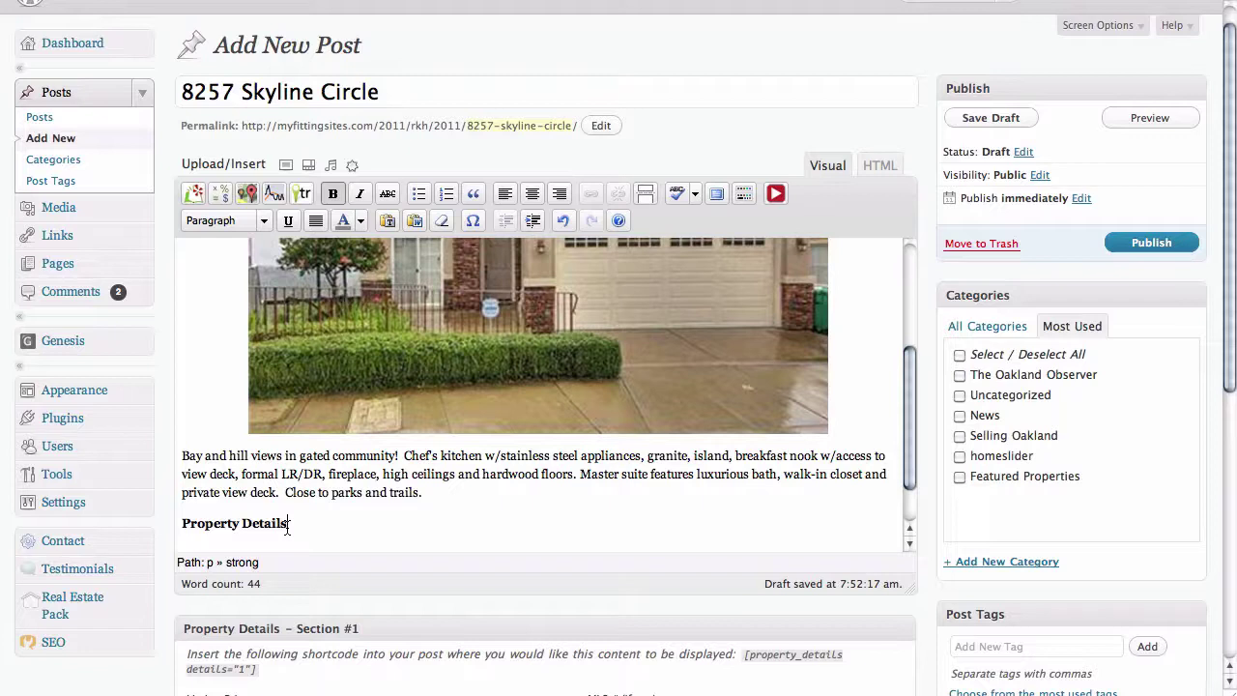
# - Format the 'Property Details' line as Heading 2 and move to the empty line below
pyautogui.moveTo(287, 528); pyautogui.dragTo(182, 525)
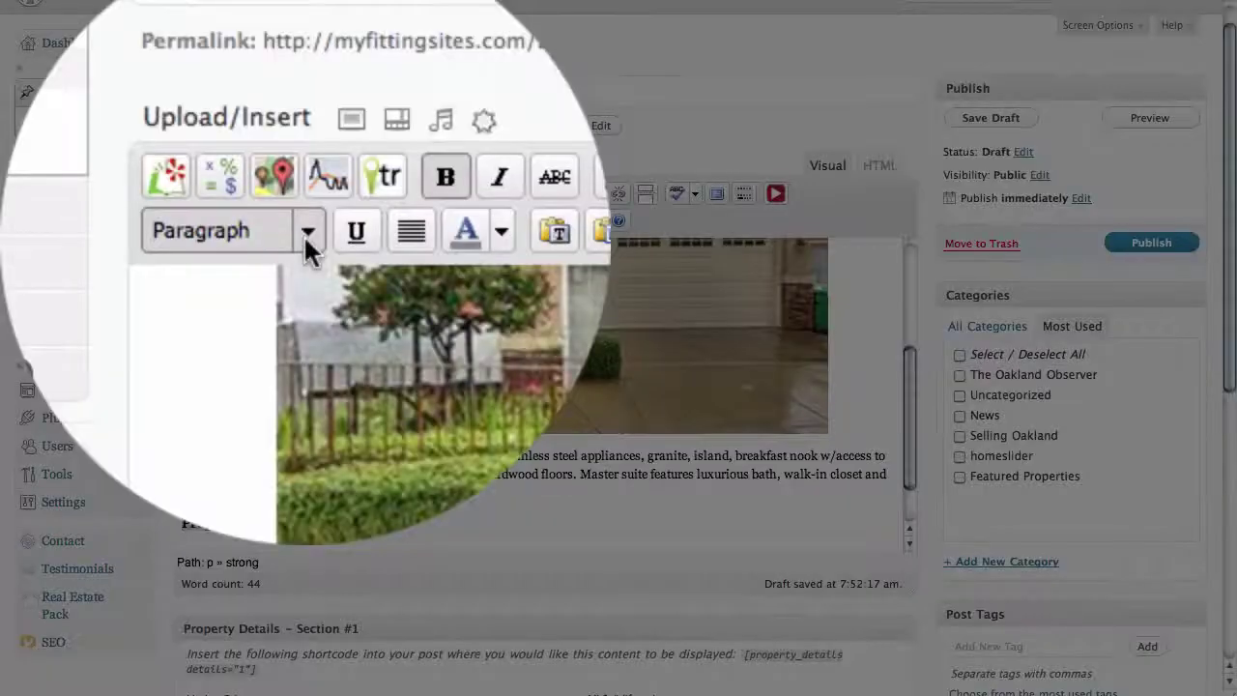
pyautogui.click(304, 233)
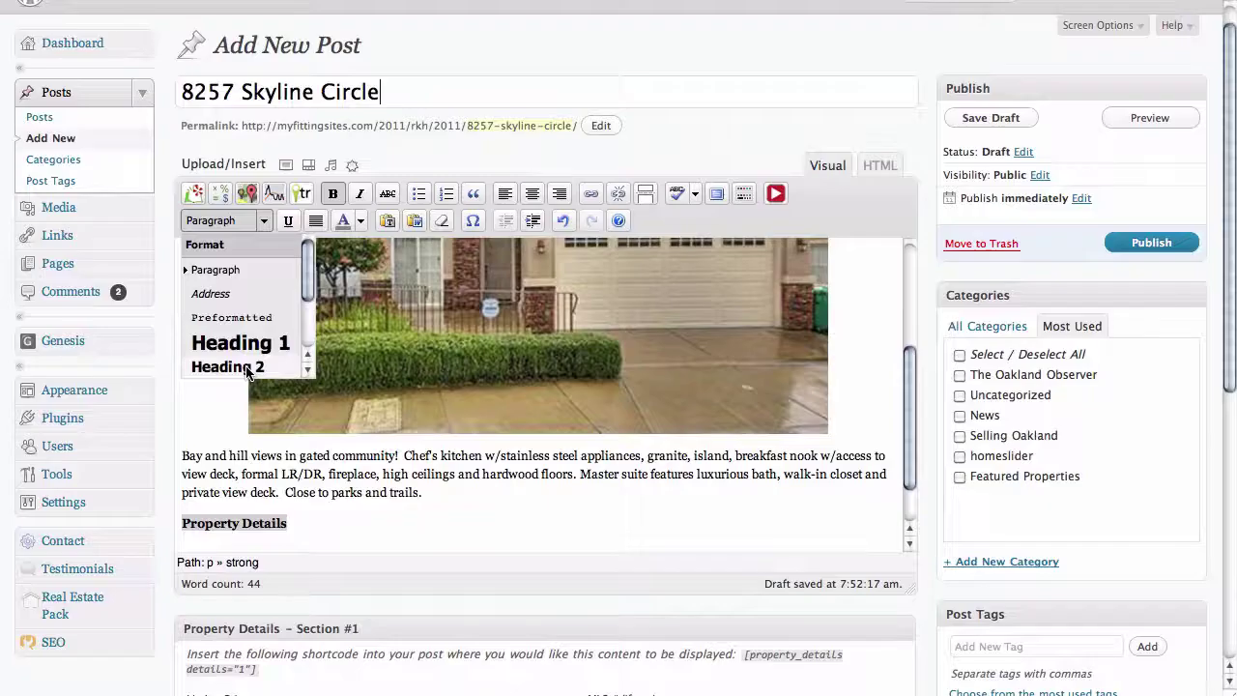
pyautogui.click(246, 371)
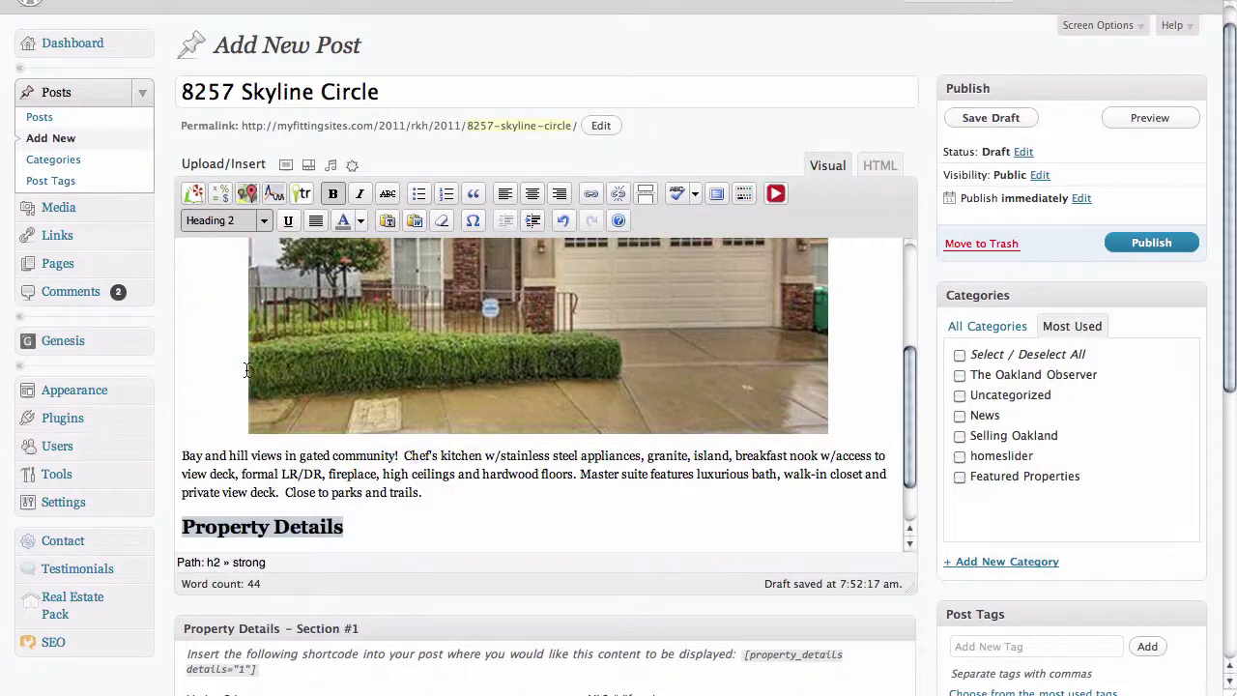
pyautogui.click(341, 547)
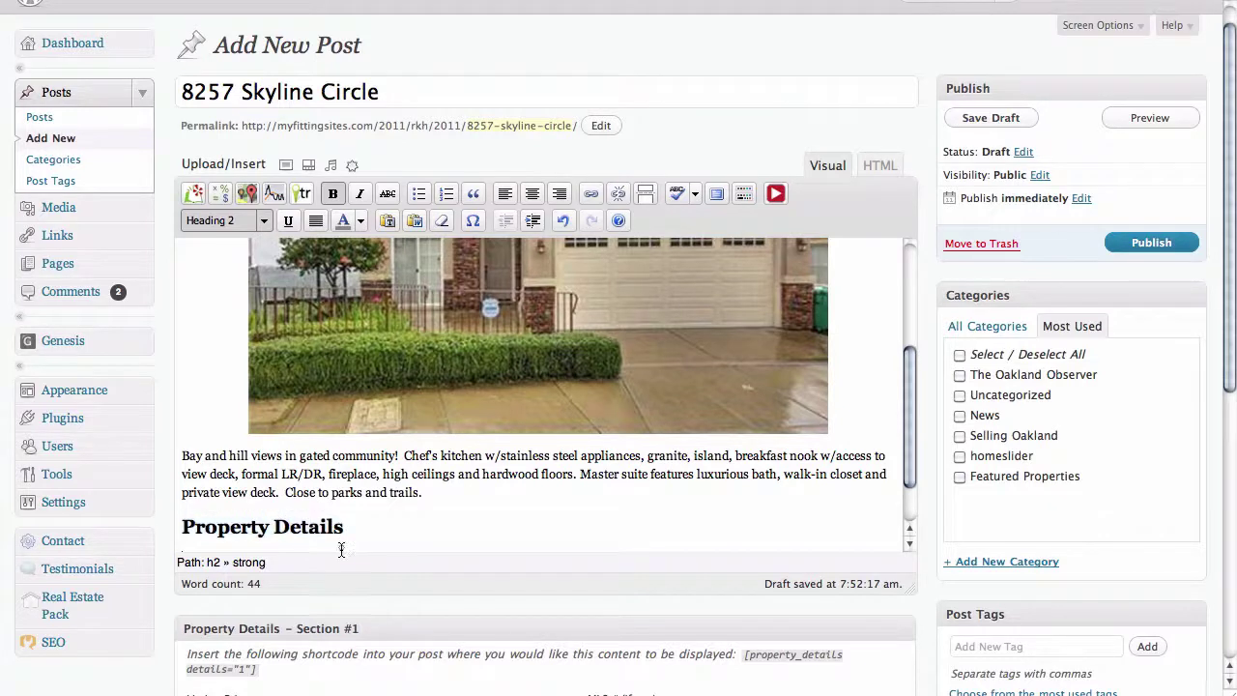
pyautogui.scroll(-3, 340, 541)
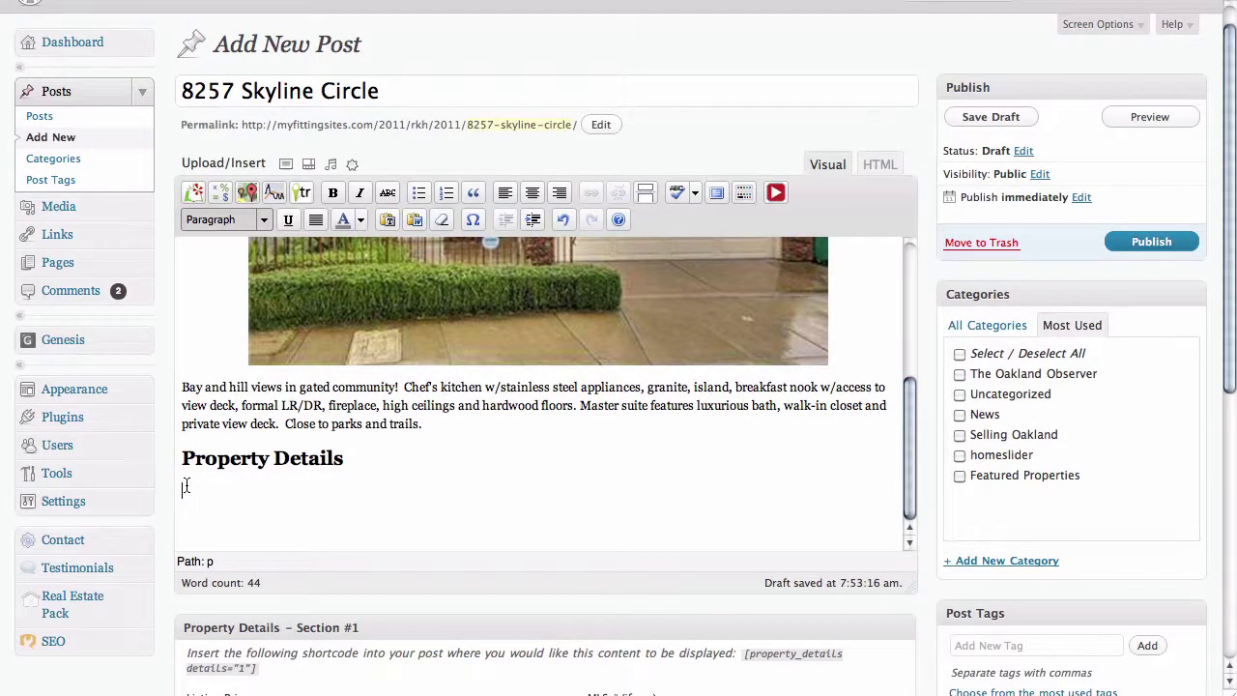
pyautogui.scroll(-5, 168, 489)
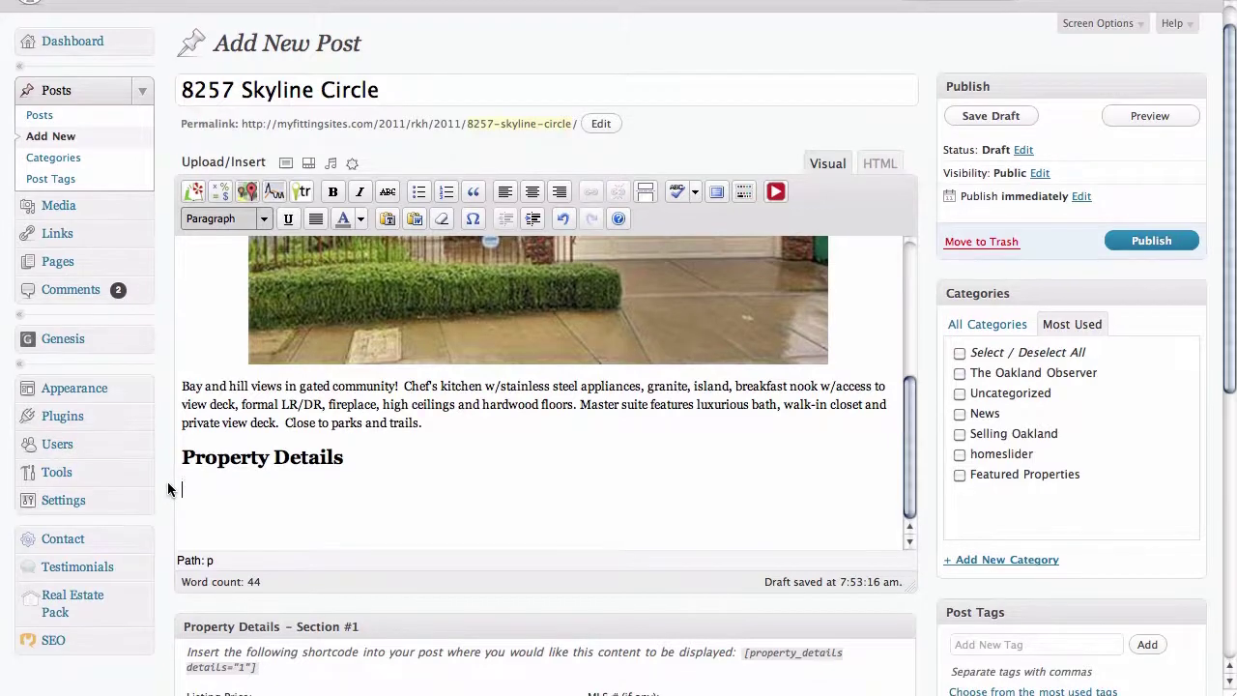
pyautogui.scroll(-5, 168, 489)
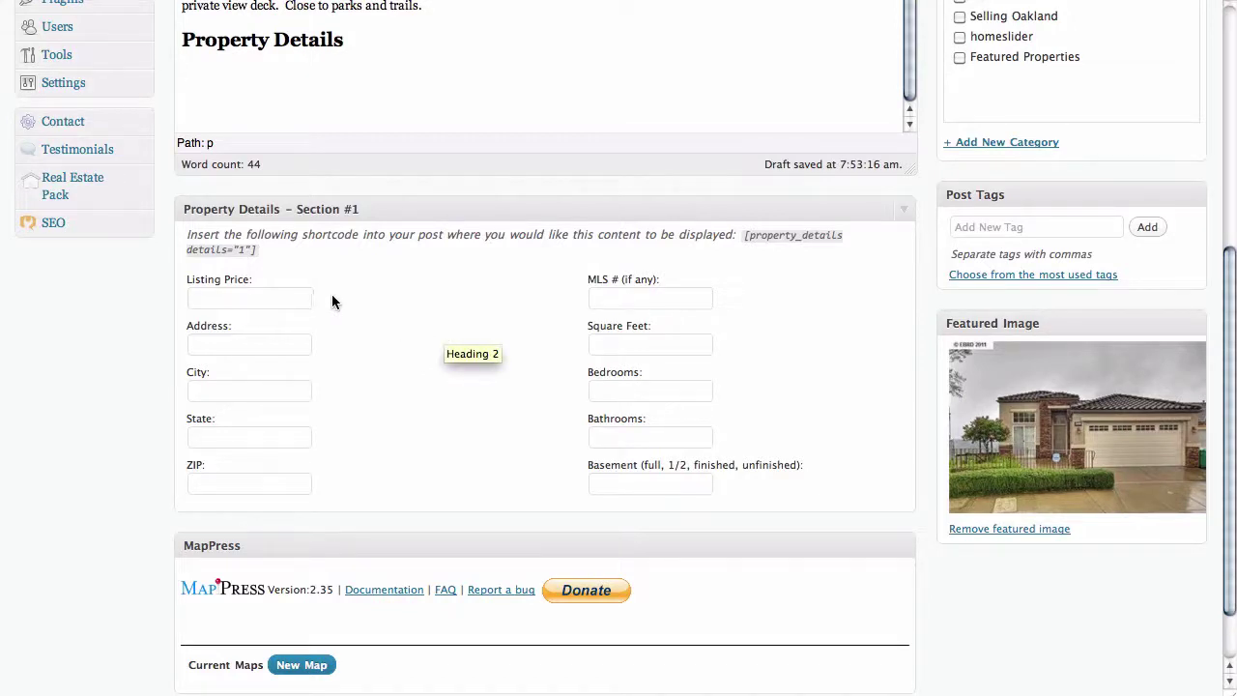
# - Fill Property Details ($739,000, Oakland CA 94605, 2054 sq ft, 3 bed, 2 bath), then select the shortcode
pyautogui.click(261, 299)
pyautogui.click(246, 347)
pyautogui.click(235, 389)
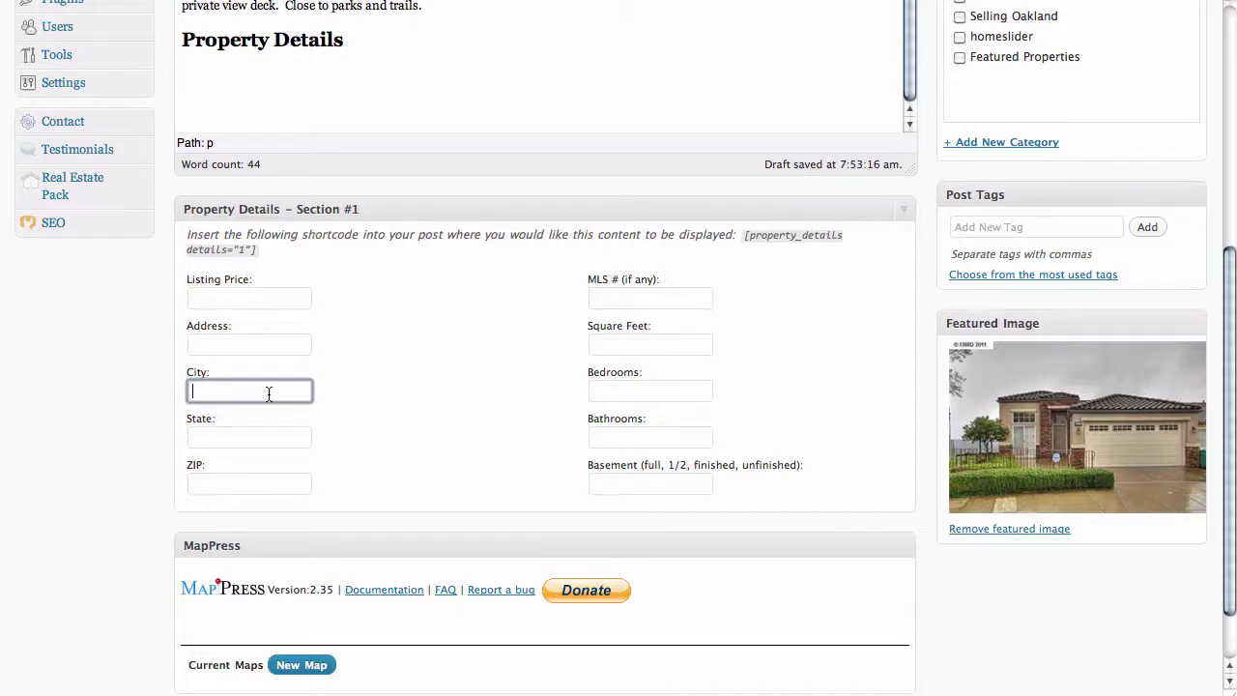
pyautogui.press('super+Tab')
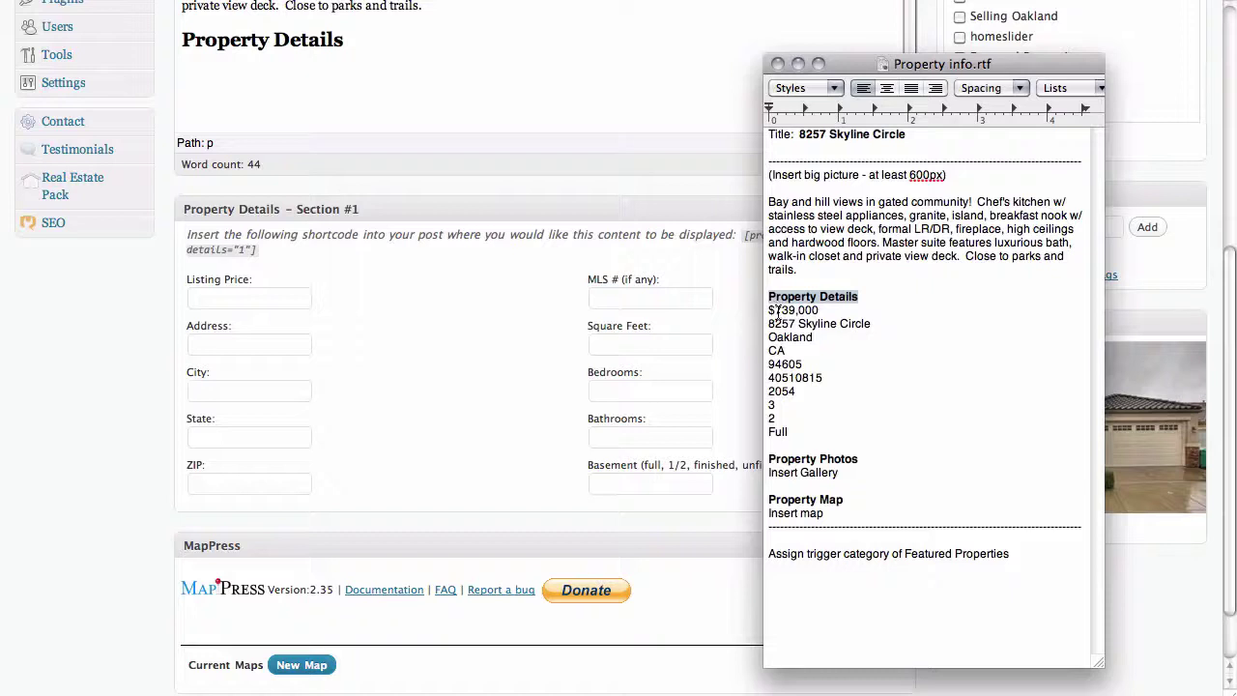
pyautogui.tripleClick(778, 310)
pyautogui.press('super+c')
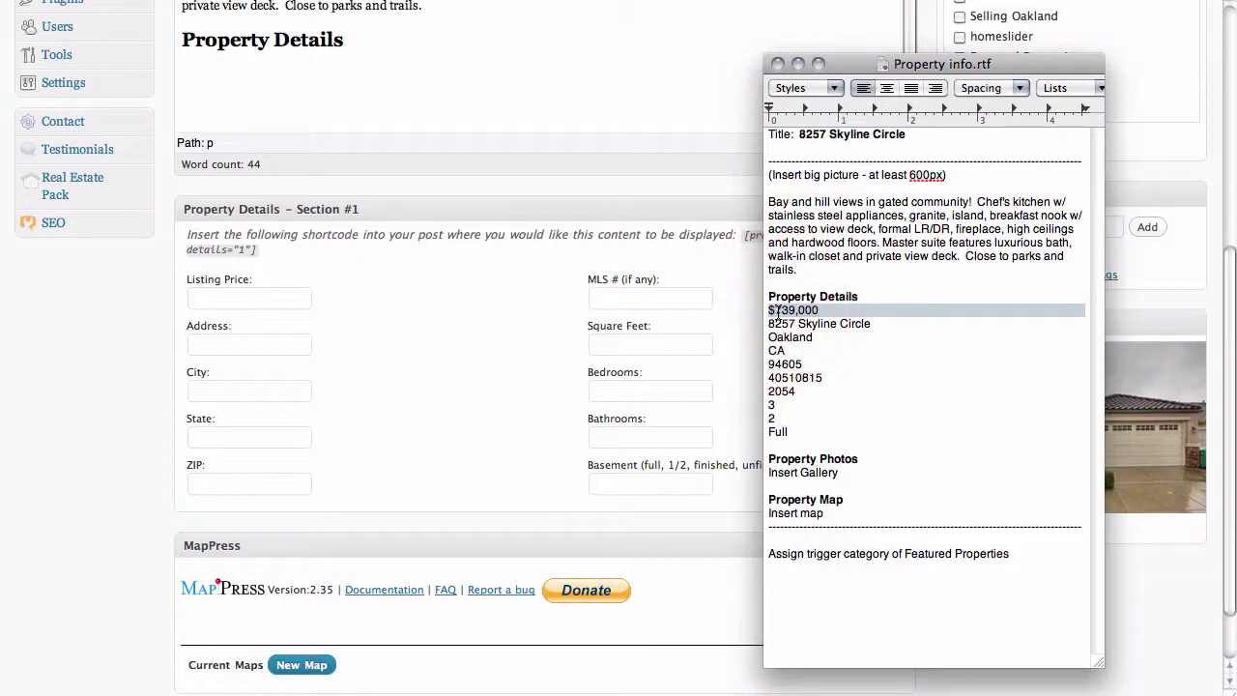
pyautogui.press('super+Tab')
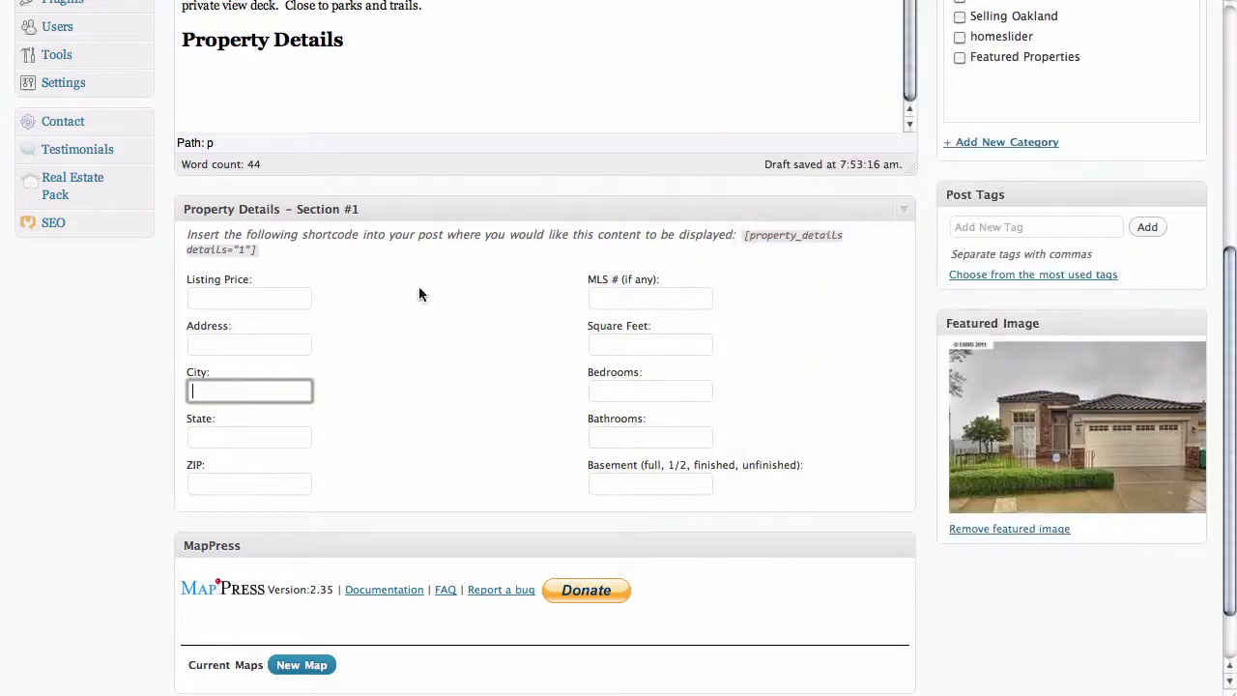
pyautogui.click(290, 298)
pyautogui.press('super+v')
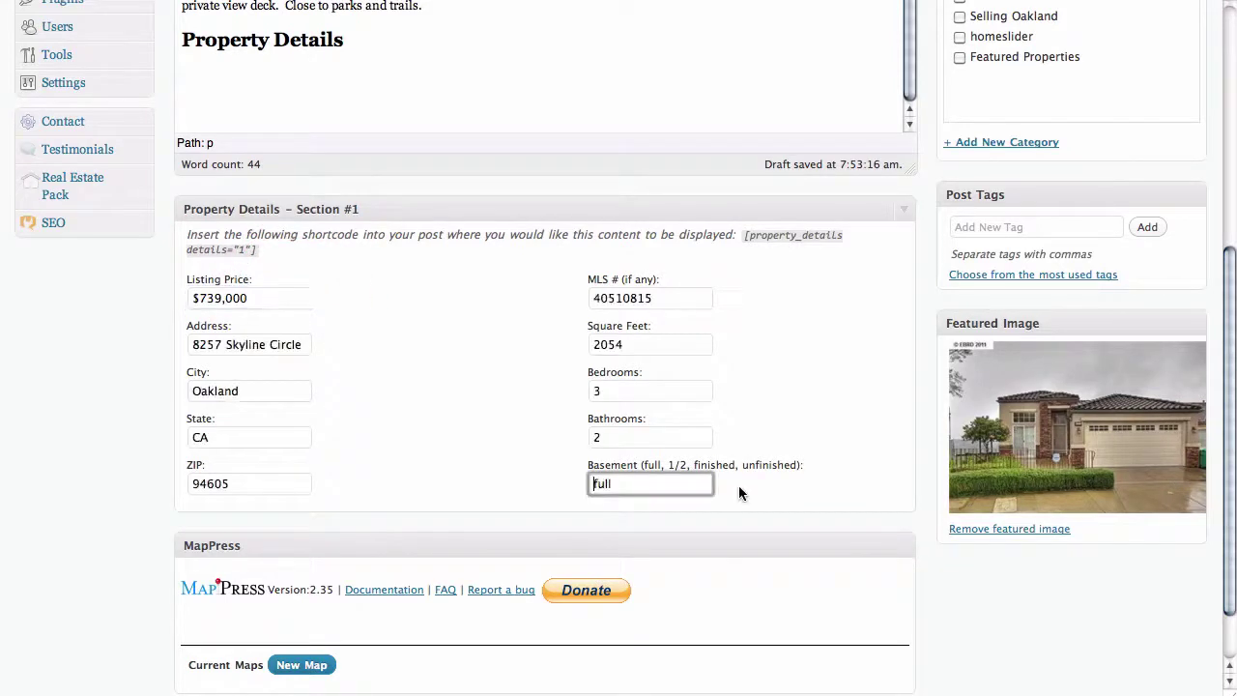
pyautogui.click(738, 485)
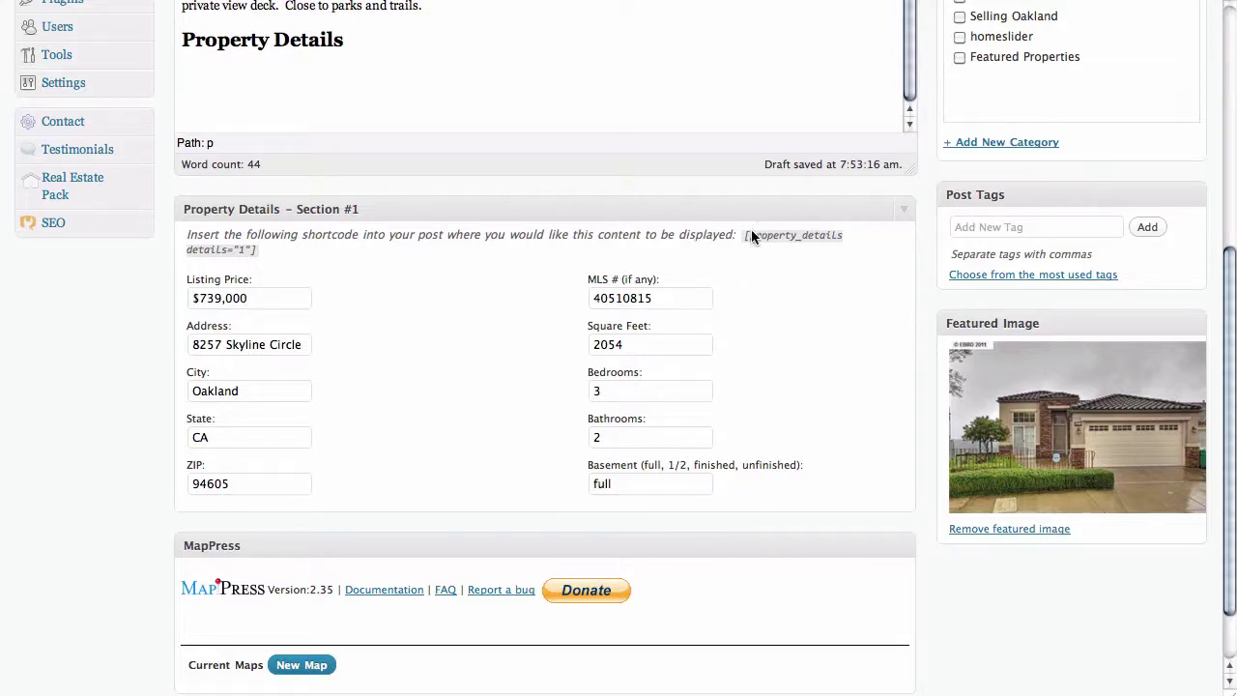
pyautogui.moveTo(742, 233); pyautogui.dragTo(365, 252)
pyautogui.press('super+c')
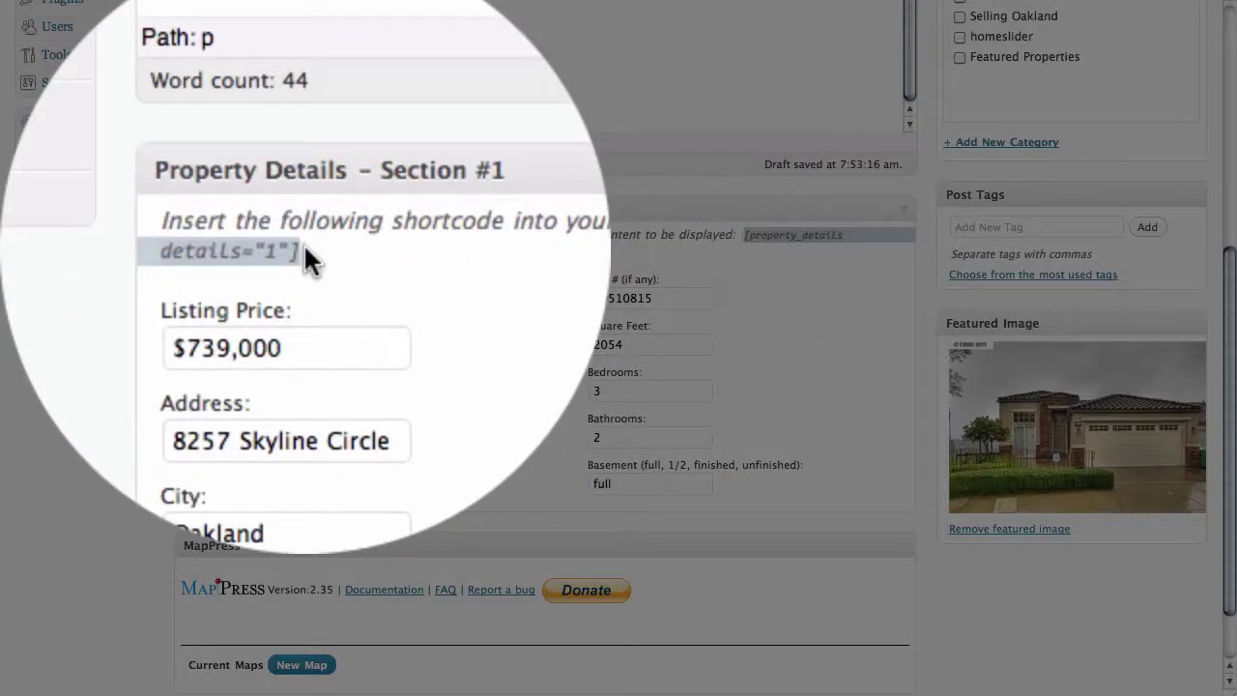
# - Paste the [property_details details="1"] shortcode under the Property Details heading and start a new line
pyautogui.scroll(5, 198, 288)
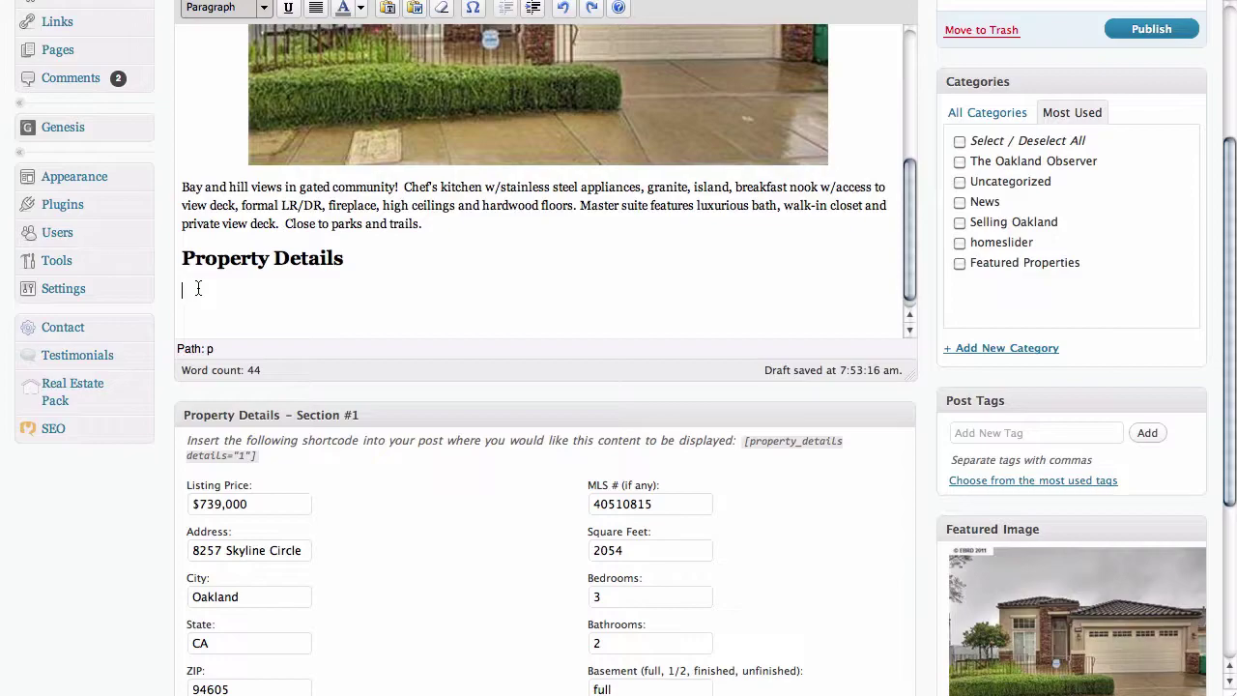
pyautogui.press('super+v')
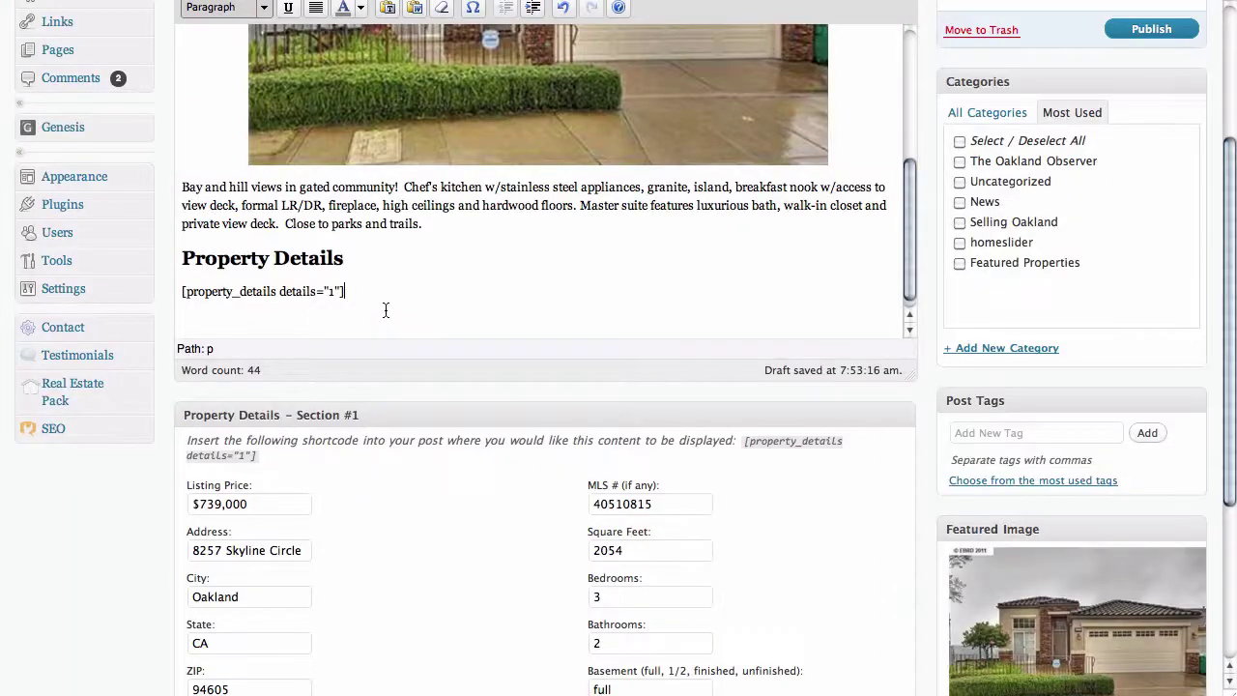
pyautogui.scroll(-2, 386, 309)
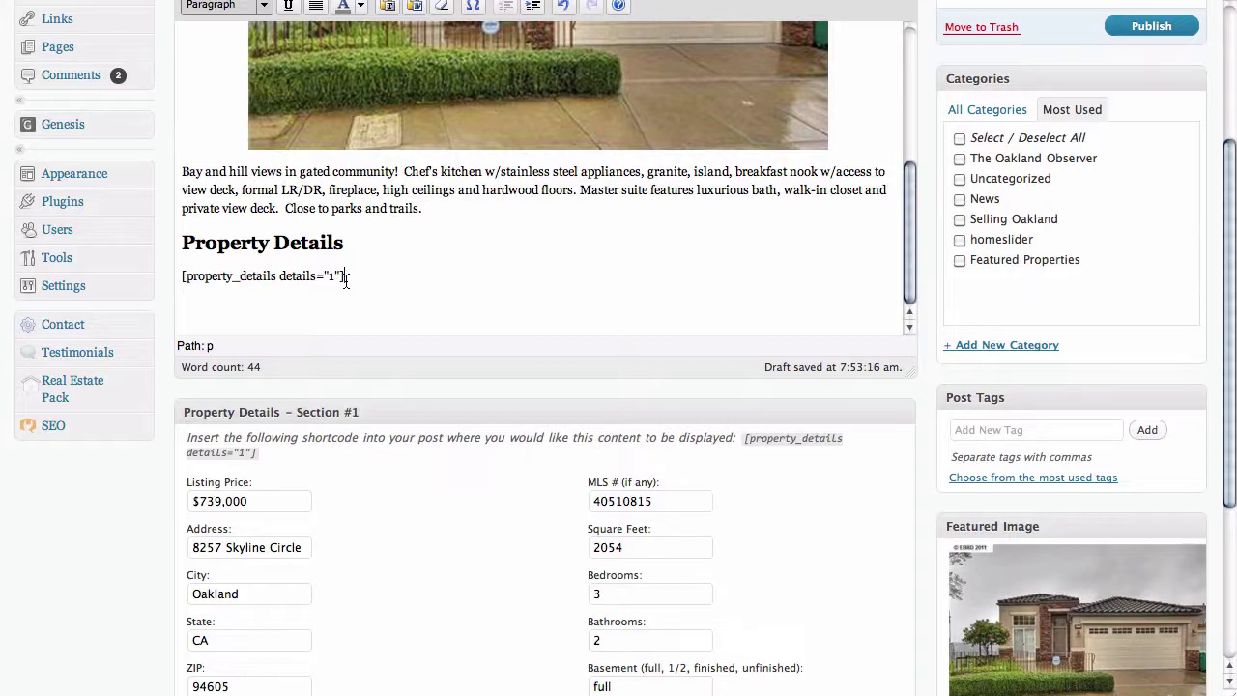
pyautogui.press('Return')
pyautogui.press('super+Tab')
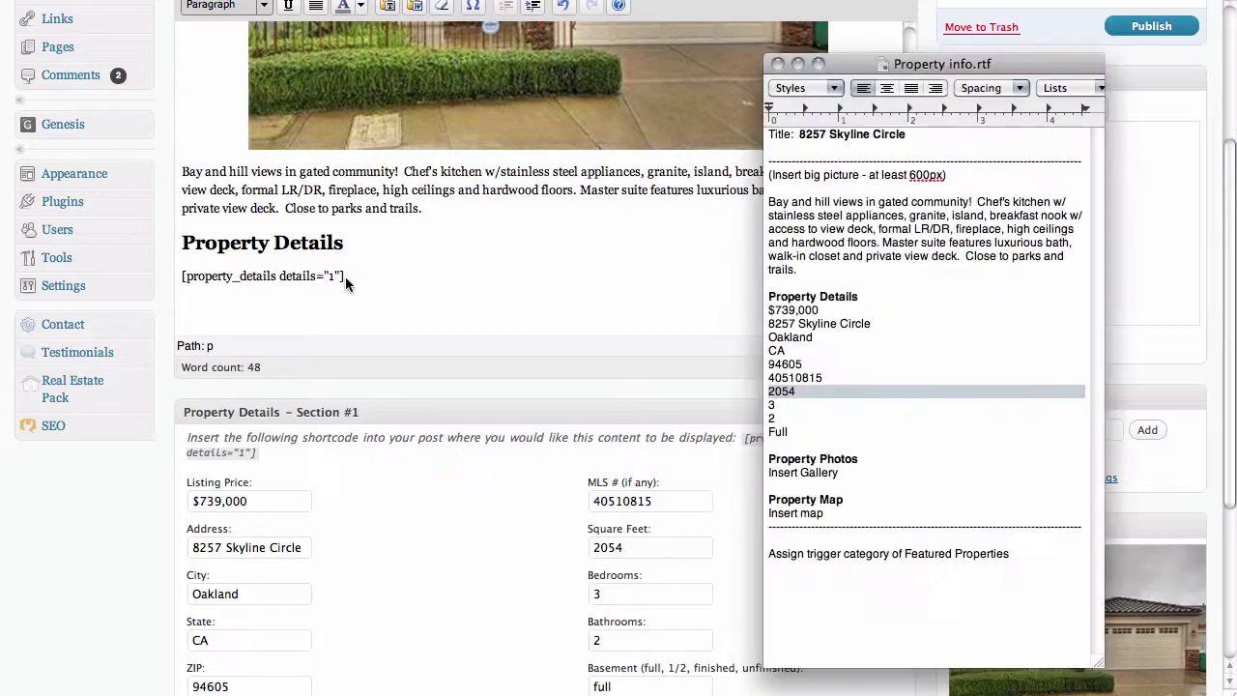
# - Copy 'Property Photos' from the notes and paste it below the shortcode
pyautogui.doubleClick(829, 459)
pyautogui.tripleClick(829, 459)
pyautogui.press('super+c')
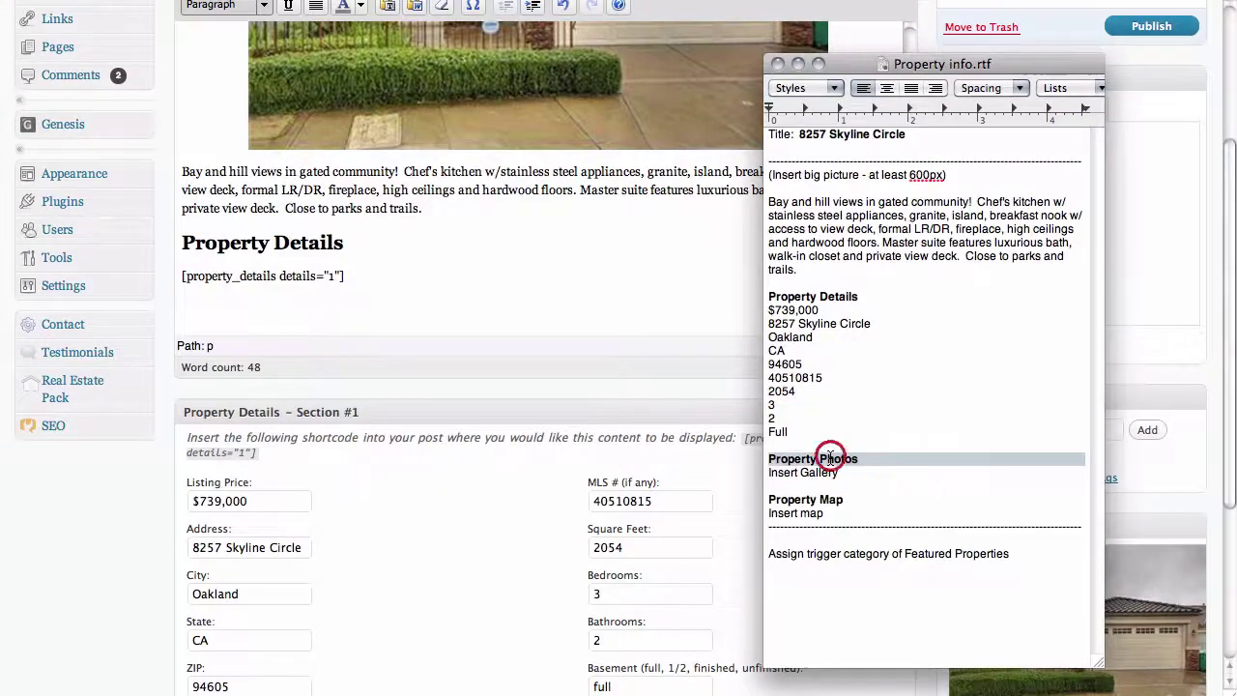
pyautogui.press('super+Tab')
pyautogui.click(258, 226)
pyautogui.press('super+v')
pyautogui.click(288, 228)
# - Format 'Property Photos' as Heading 2 and move to the empty line beneath
pyautogui.moveTo(288, 225); pyautogui.dragTo(171, 221)
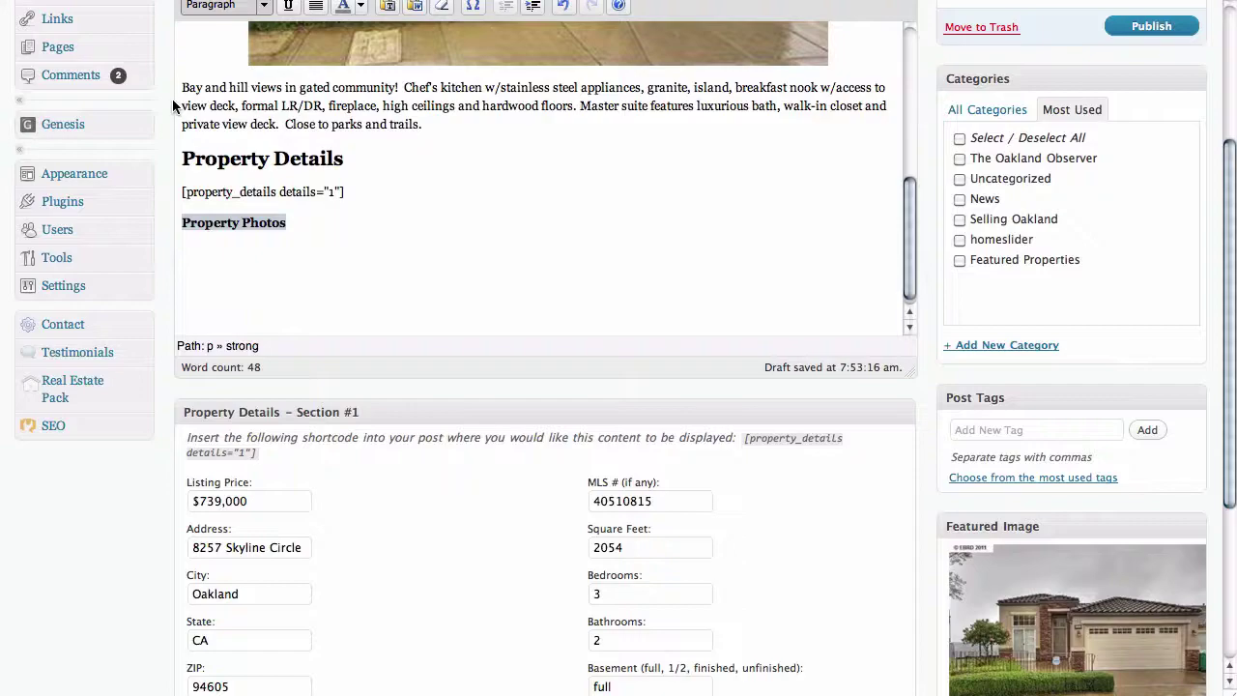
pyautogui.scroll(3, 165, 99)
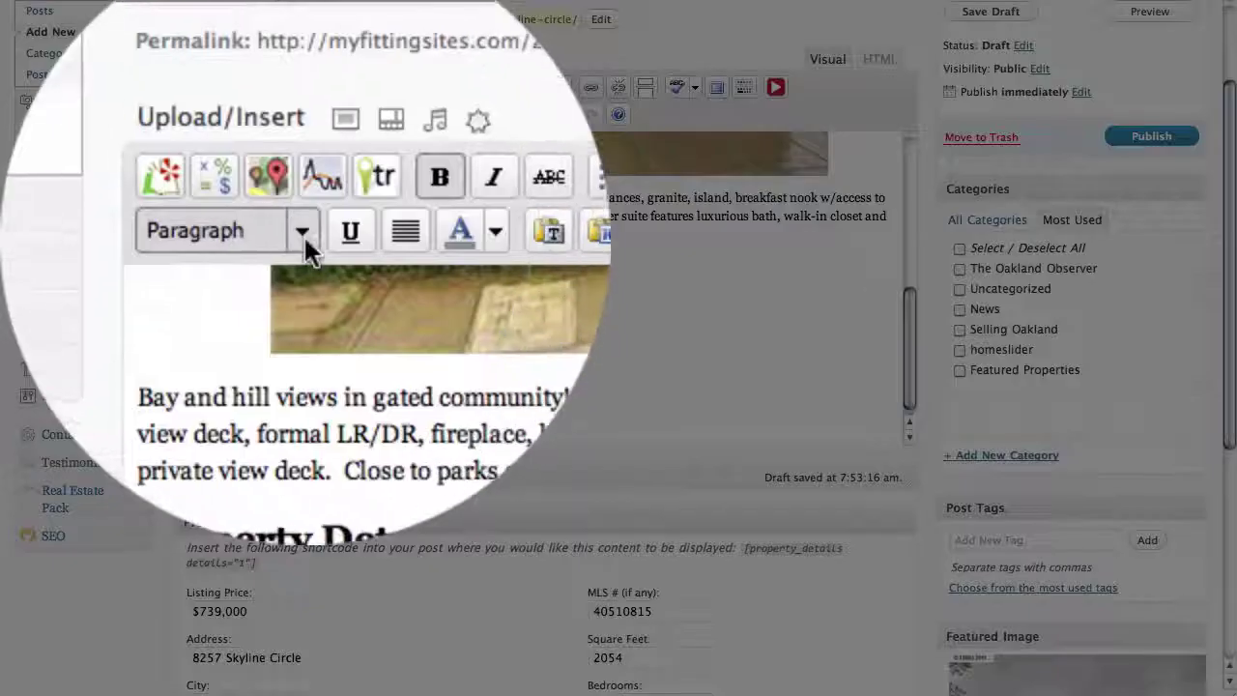
pyautogui.click(263, 115)
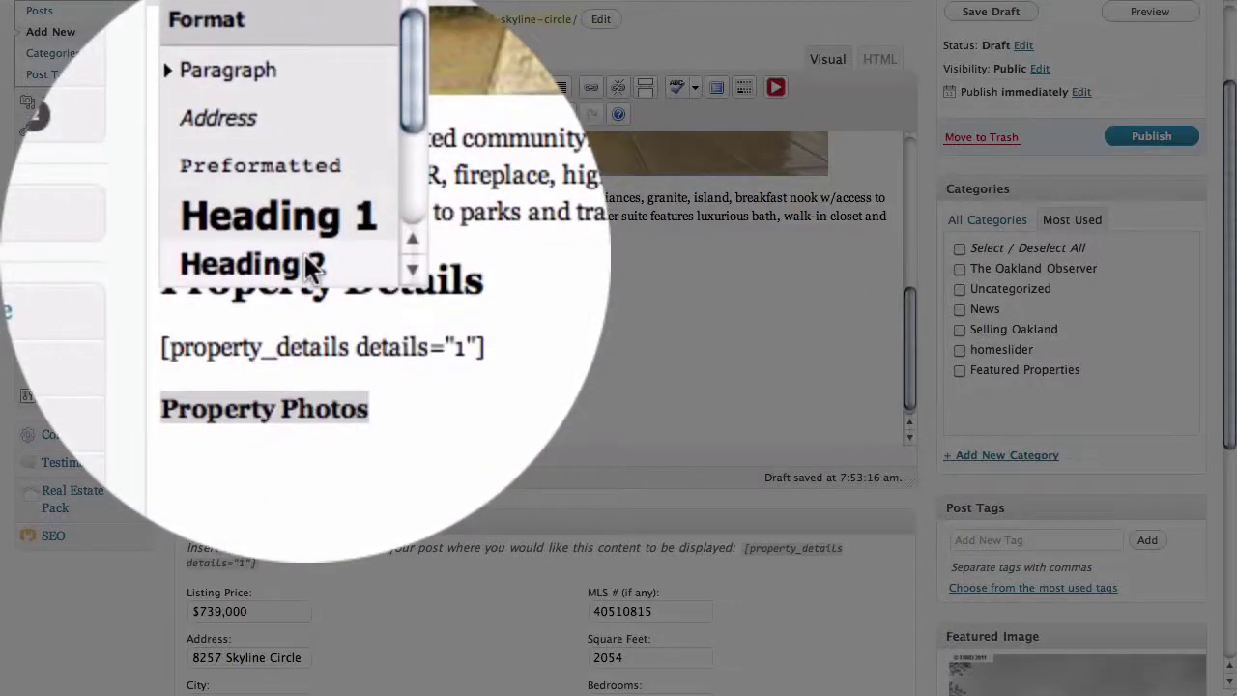
pyautogui.click(304, 263)
pyautogui.click(281, 380)
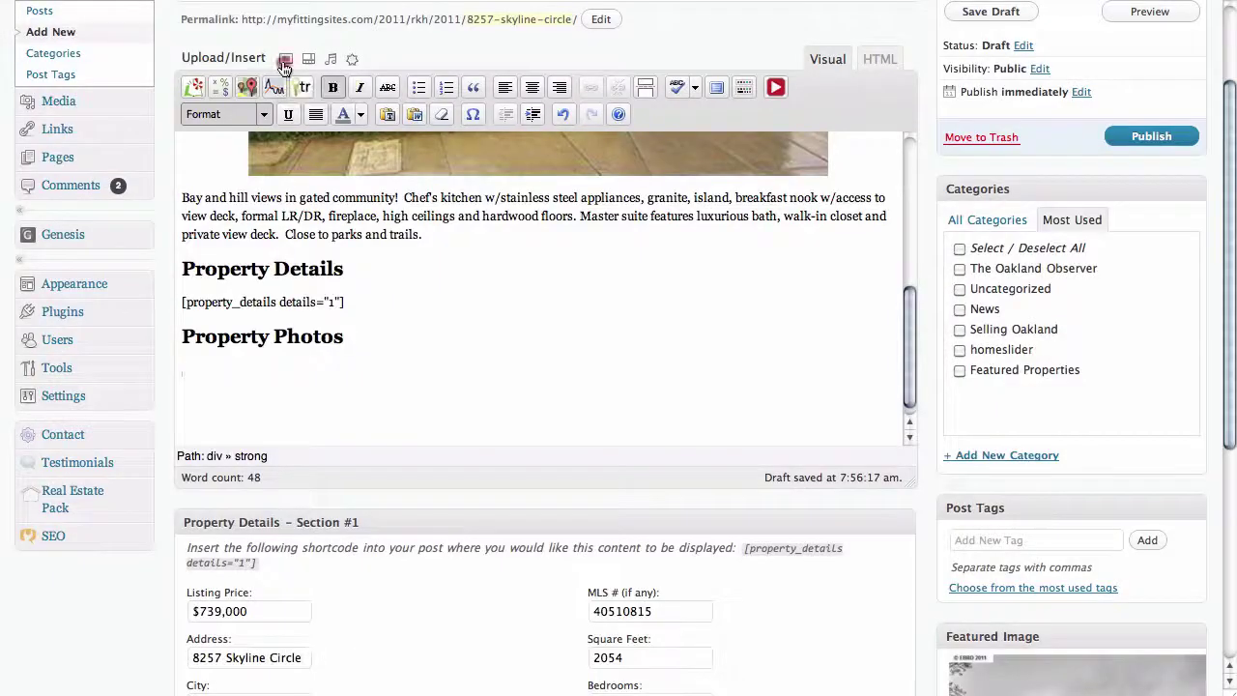
# - Upload the Bedroom, Dinning Room 1, Family Room, Dinning Room 2 and Kitchen photos together
pyautogui.click(283, 61)
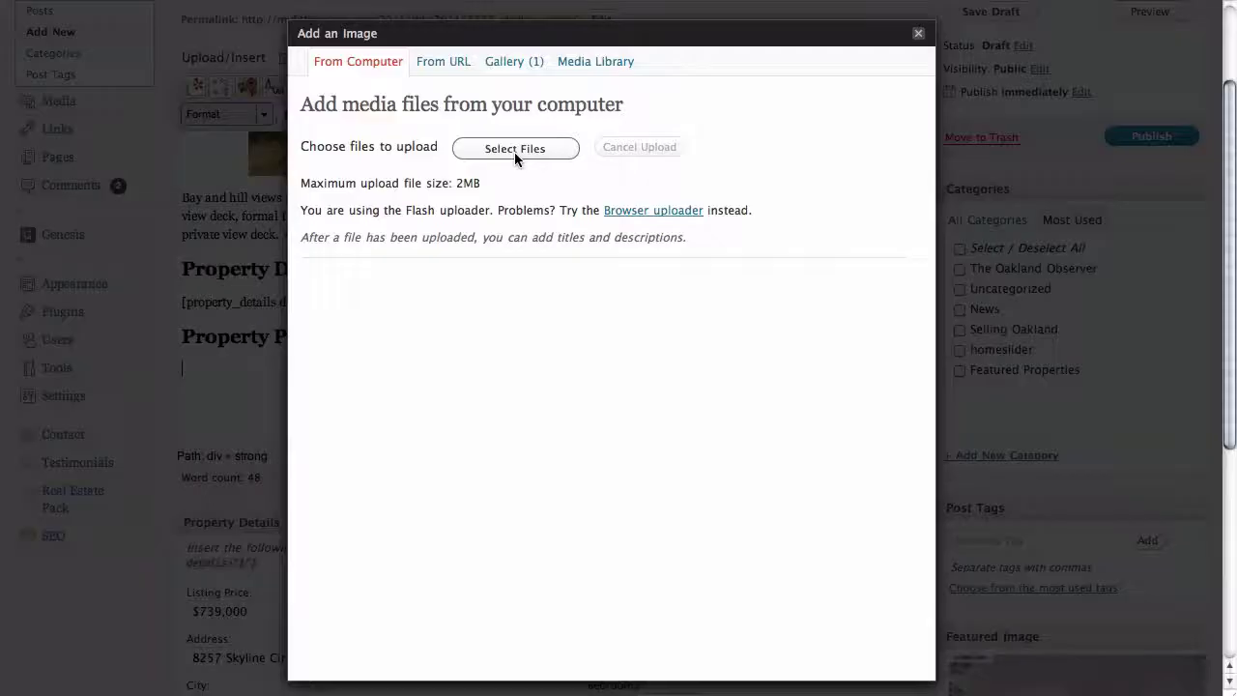
pyautogui.click(514, 151)
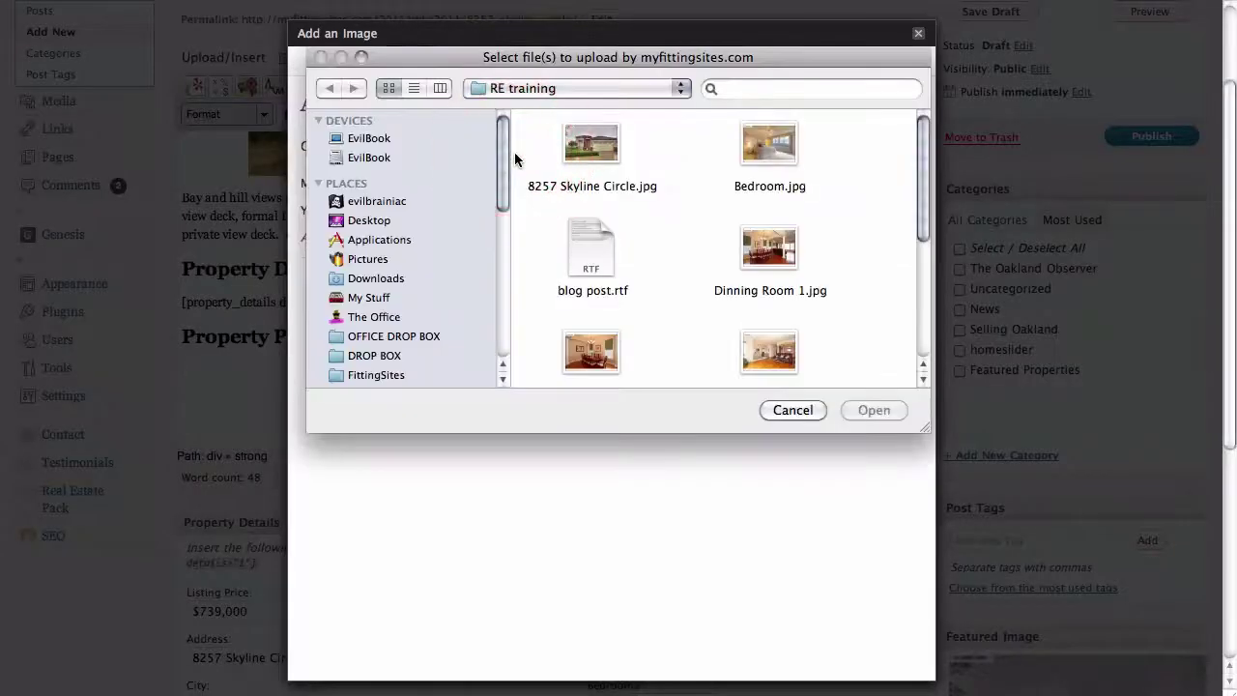
pyautogui.click(769, 147)
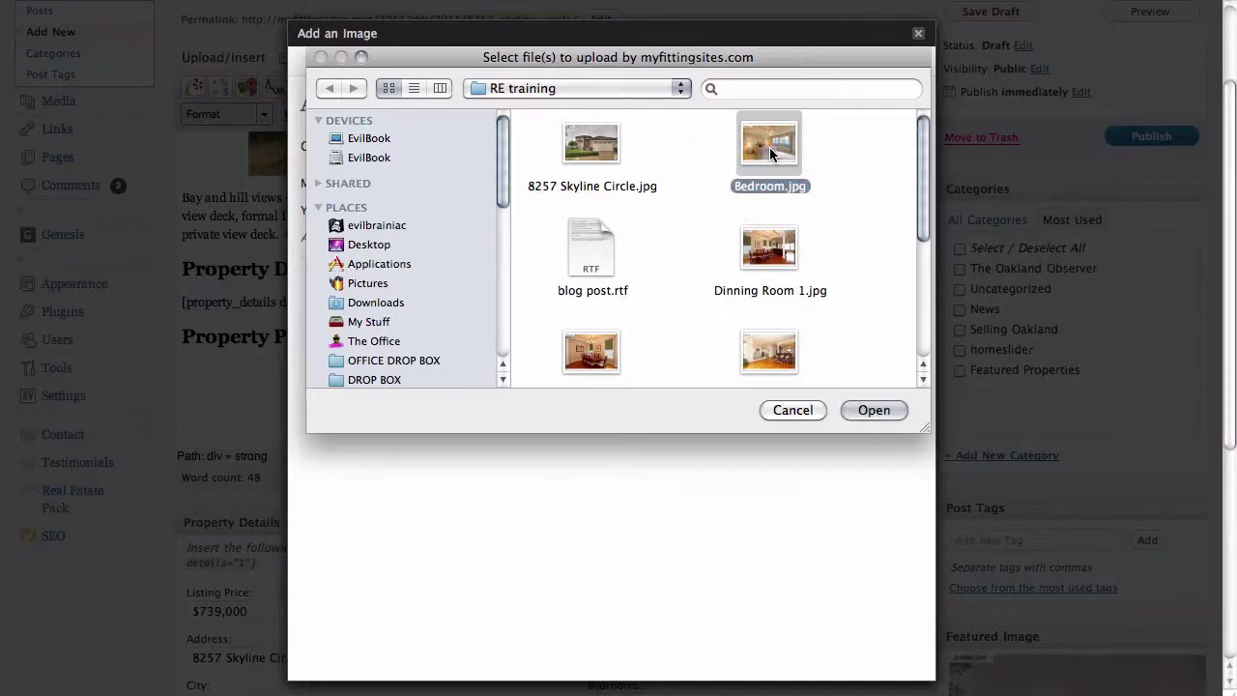
pyautogui.keyDown('shift'); pyautogui.click(770, 242); pyautogui.keyUp('shift')
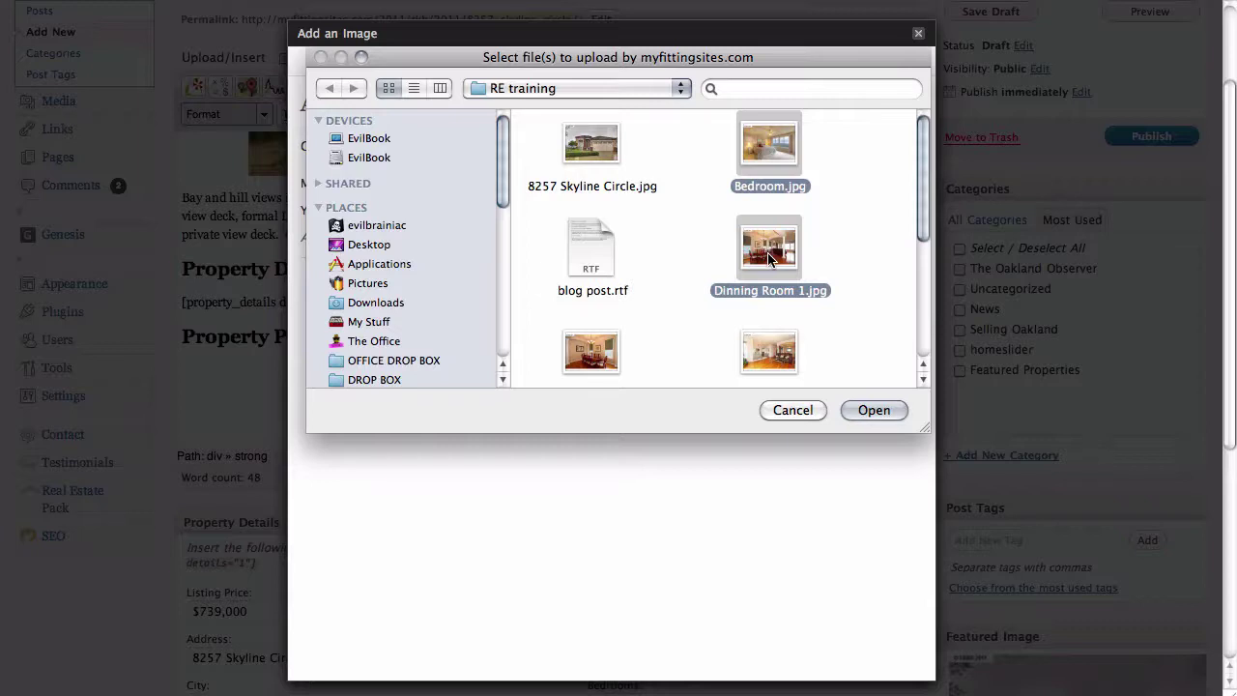
pyautogui.keyDown('shift'); pyautogui.click(767, 346); pyautogui.keyUp('shift')
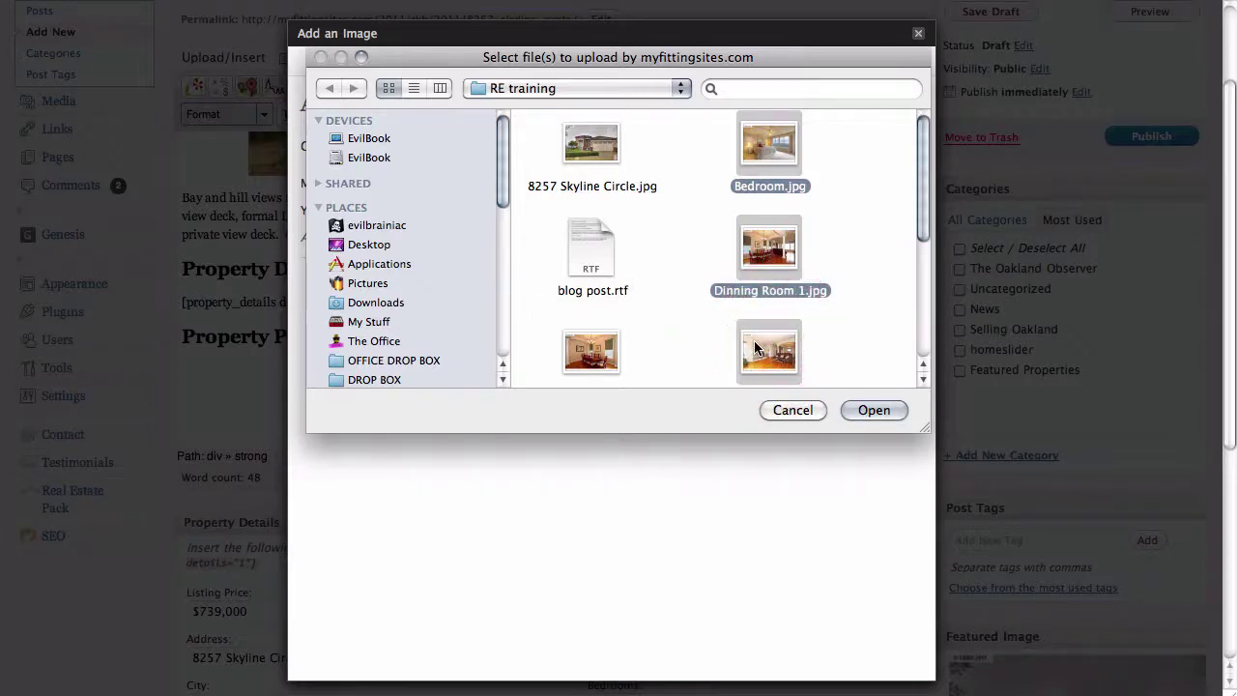
pyautogui.keyDown('shift'); pyautogui.click(592, 351); pyautogui.keyUp('shift')
pyautogui.scroll(-2, 764, 305)
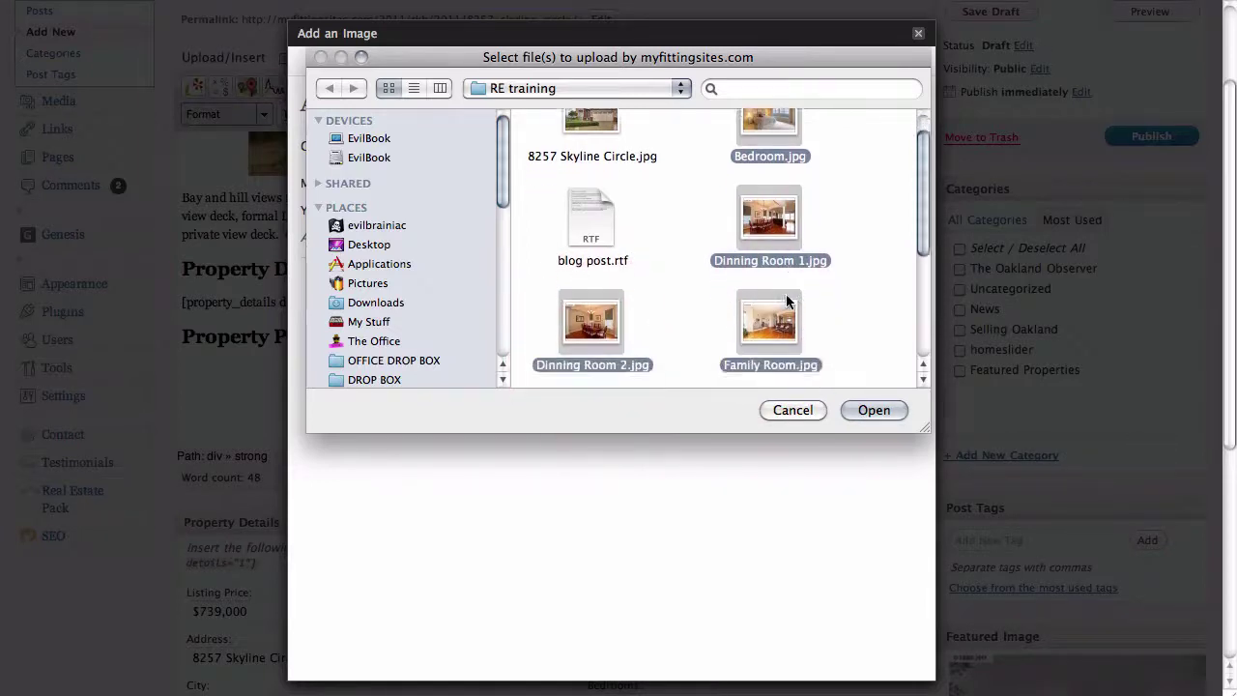
pyautogui.scroll(-1, 786, 301)
pyautogui.keyDown('shift'); pyautogui.click(592, 314); pyautogui.keyUp('shift')
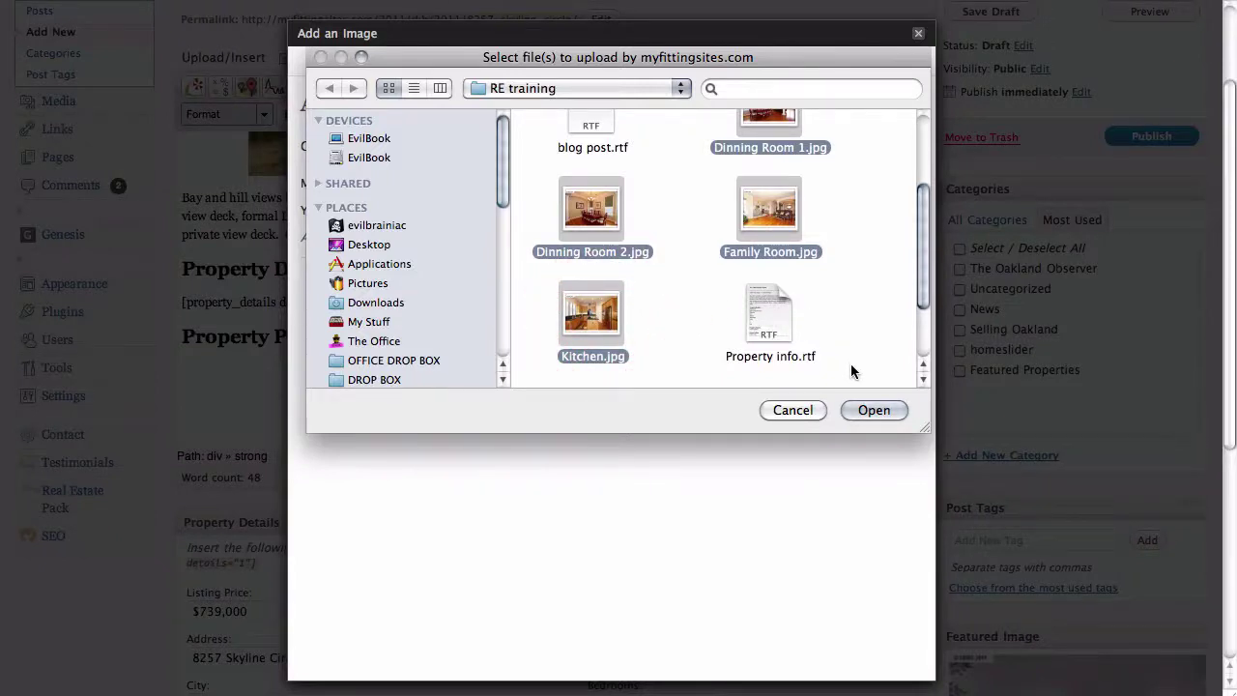
pyautogui.click(870, 410)
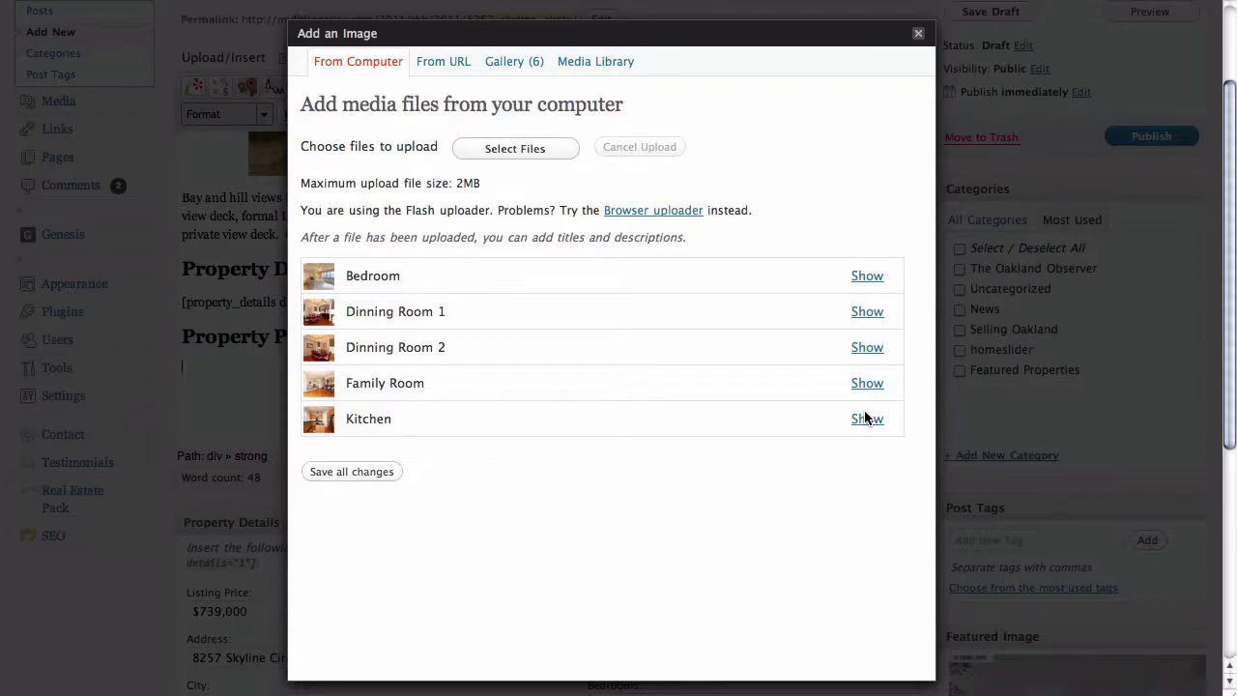
# - Save the details of all the uploaded room photos
pyautogui.moveTo(403, 278); pyautogui.dragTo(321, 280)
pyautogui.moveTo(449, 311); pyautogui.dragTo(351, 322)
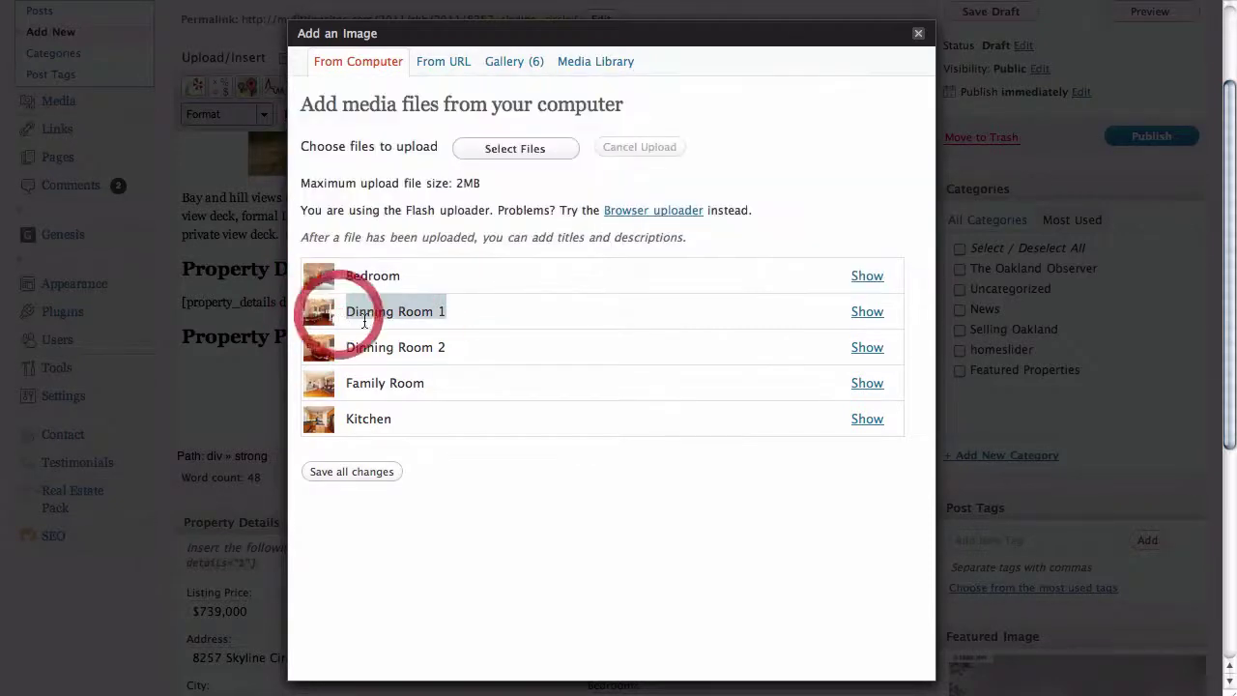
pyautogui.click(449, 442)
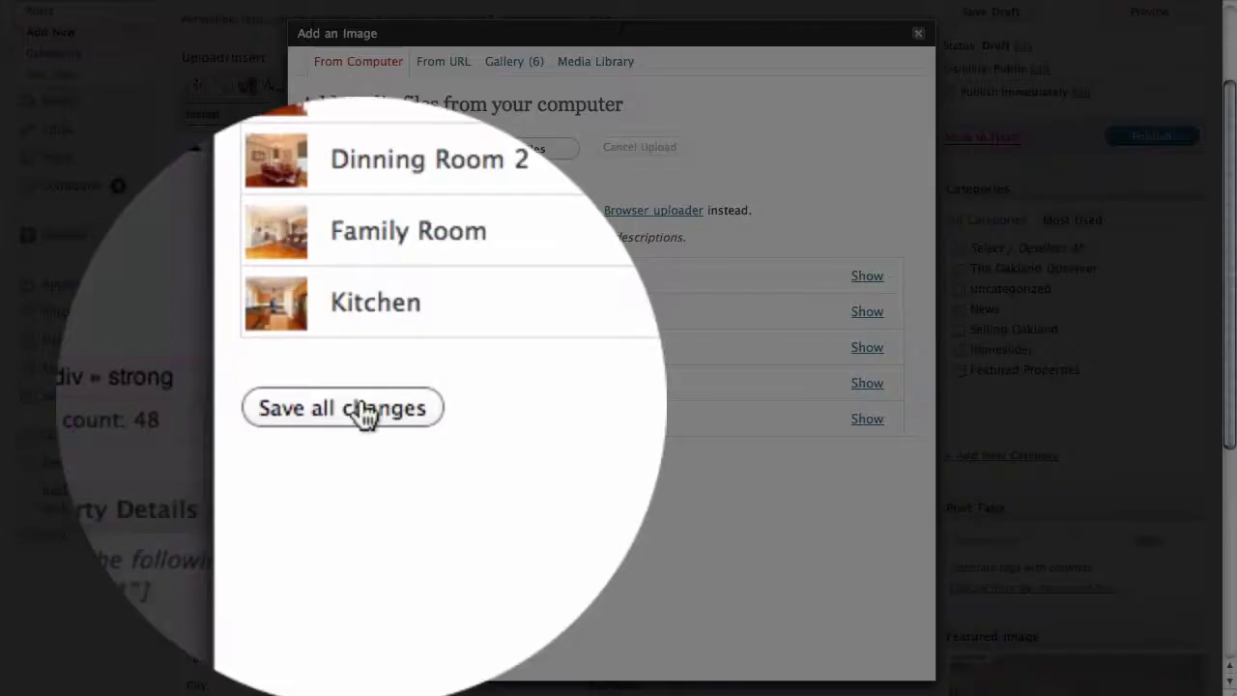
pyautogui.click(364, 411)
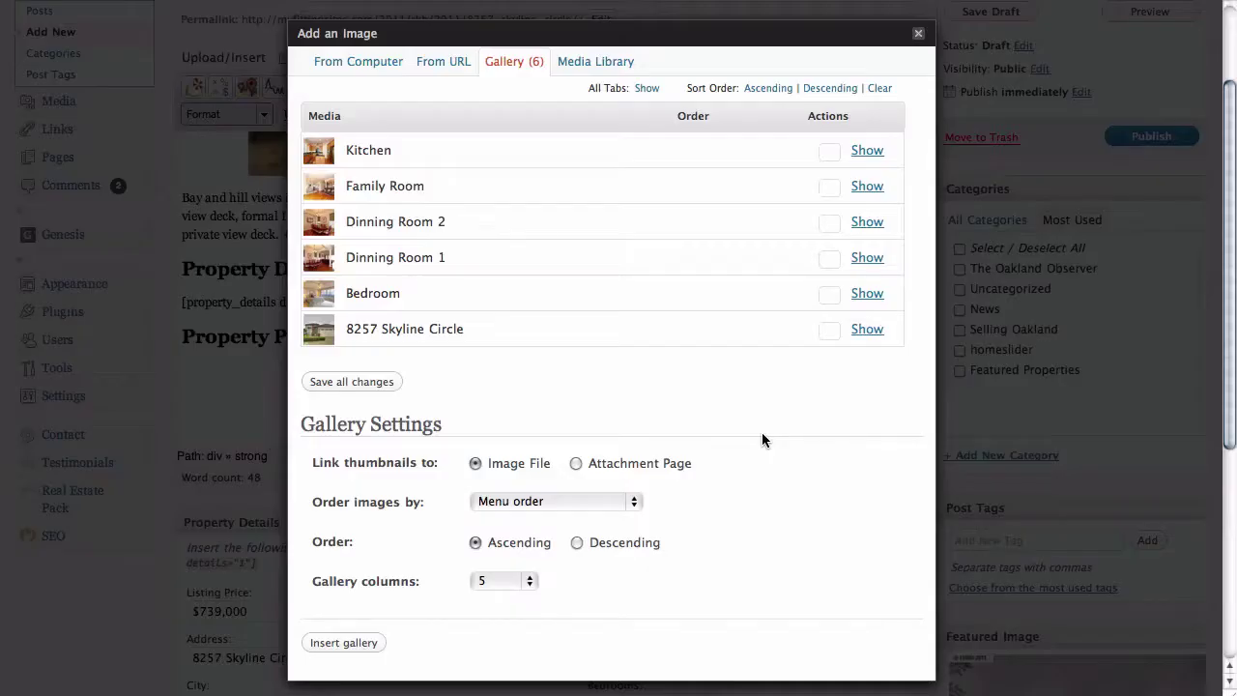
pyautogui.scroll(-1, 762, 439)
pyautogui.scroll(1, 762, 440)
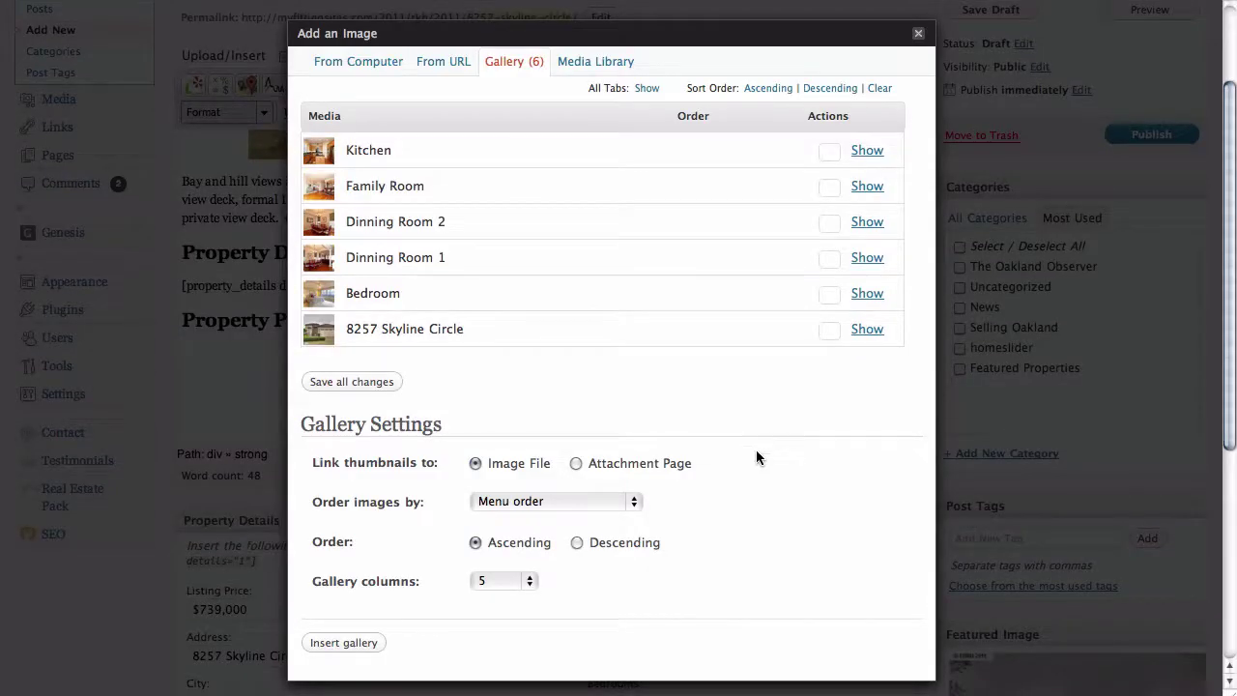
# - Set the gallery to 3 columns and insert it into the post
pyautogui.moveTo(445, 431); pyautogui.dragTo(307, 437)
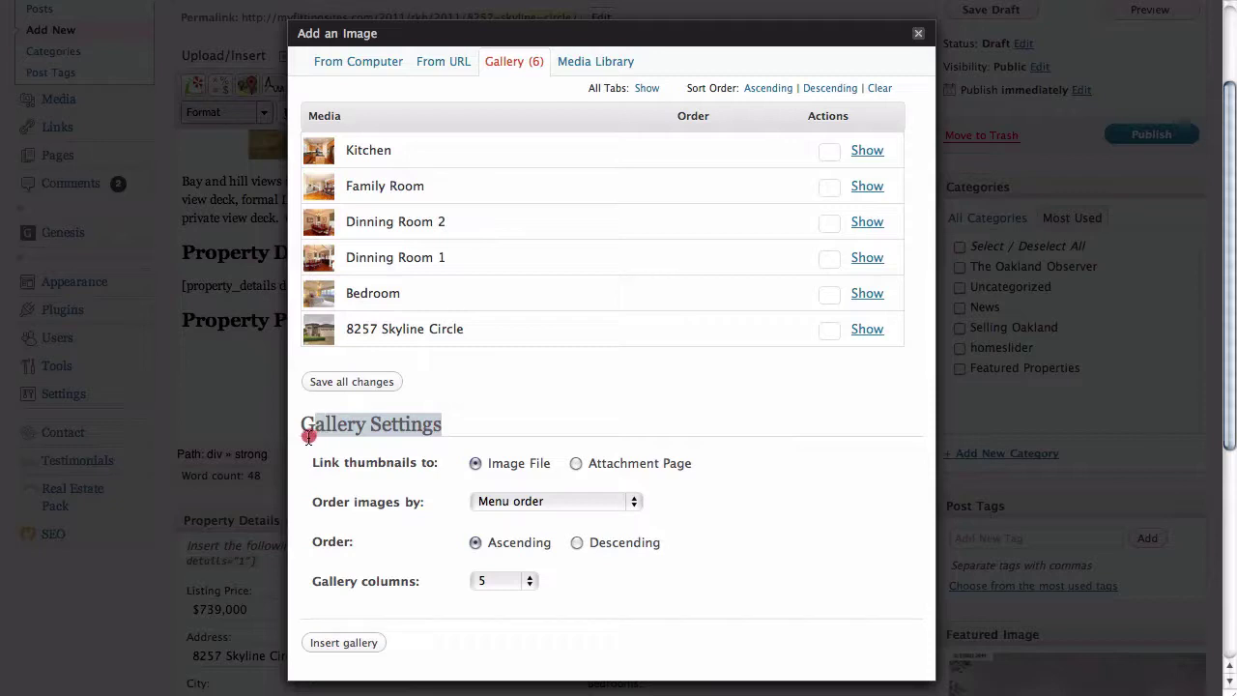
pyautogui.click(538, 408)
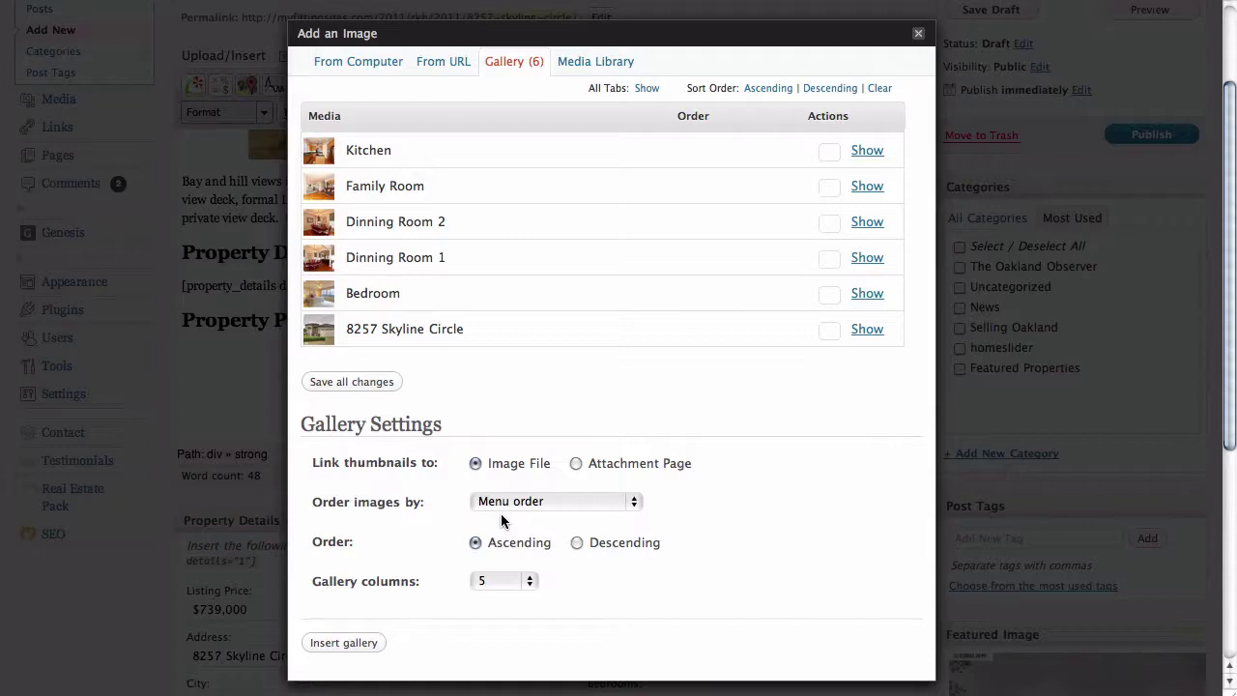
pyautogui.click(527, 581)
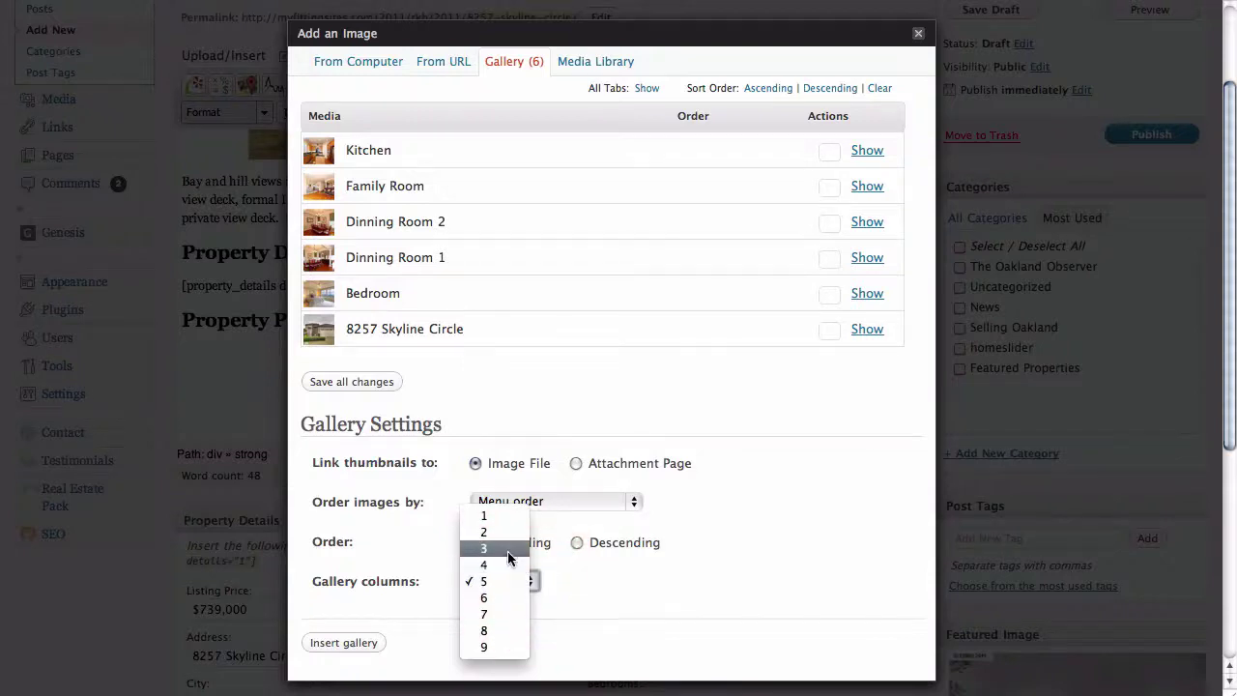
pyautogui.click(506, 551)
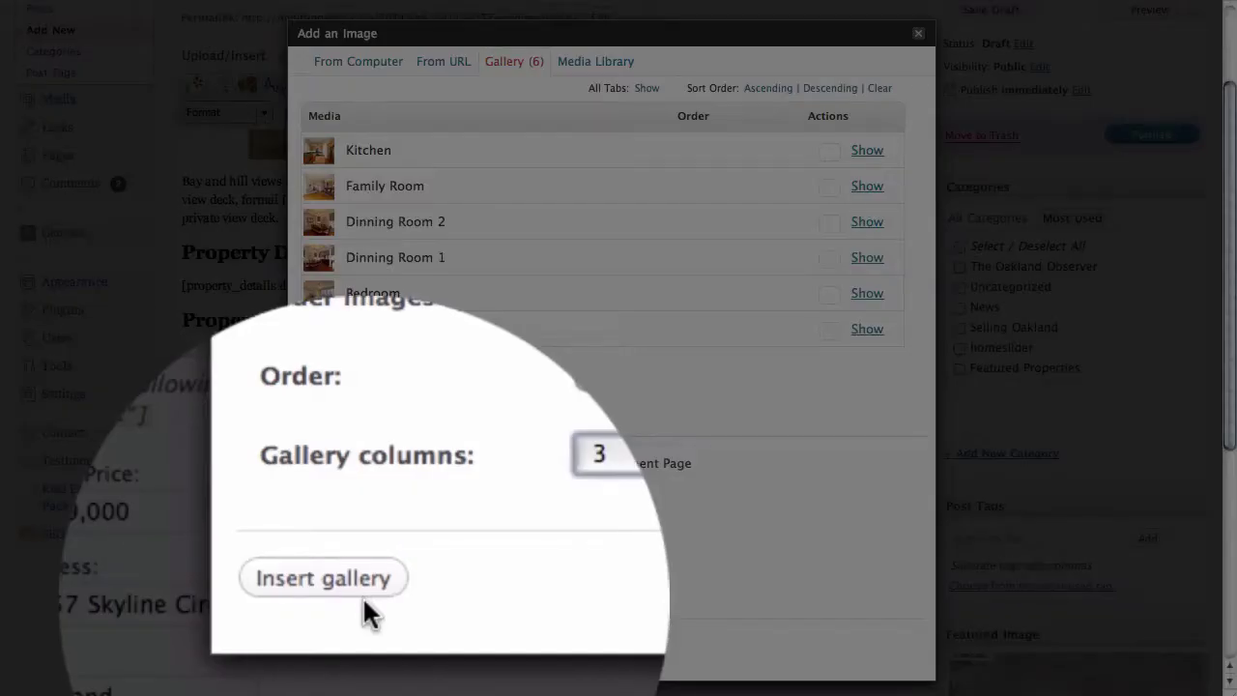
pyautogui.click(349, 642)
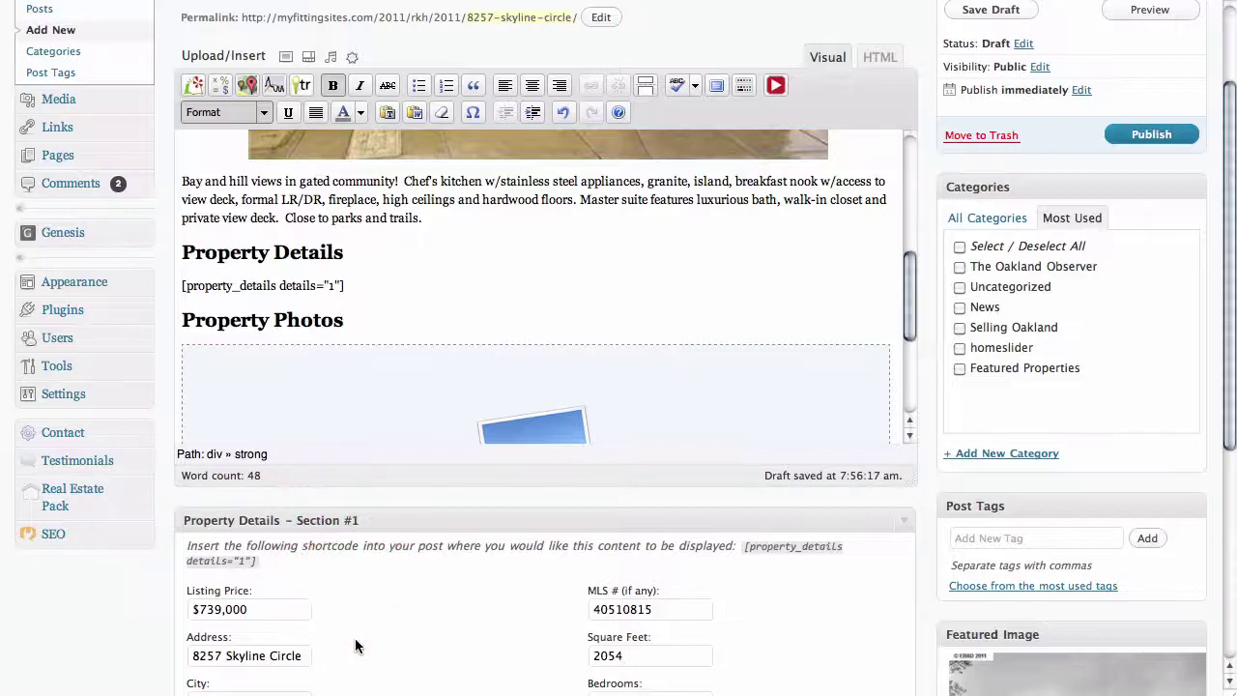
# - Copy the Property Map line from the TextEdit notes and paste it below the photo gallery
pyautogui.scroll(-3, 887, 317)
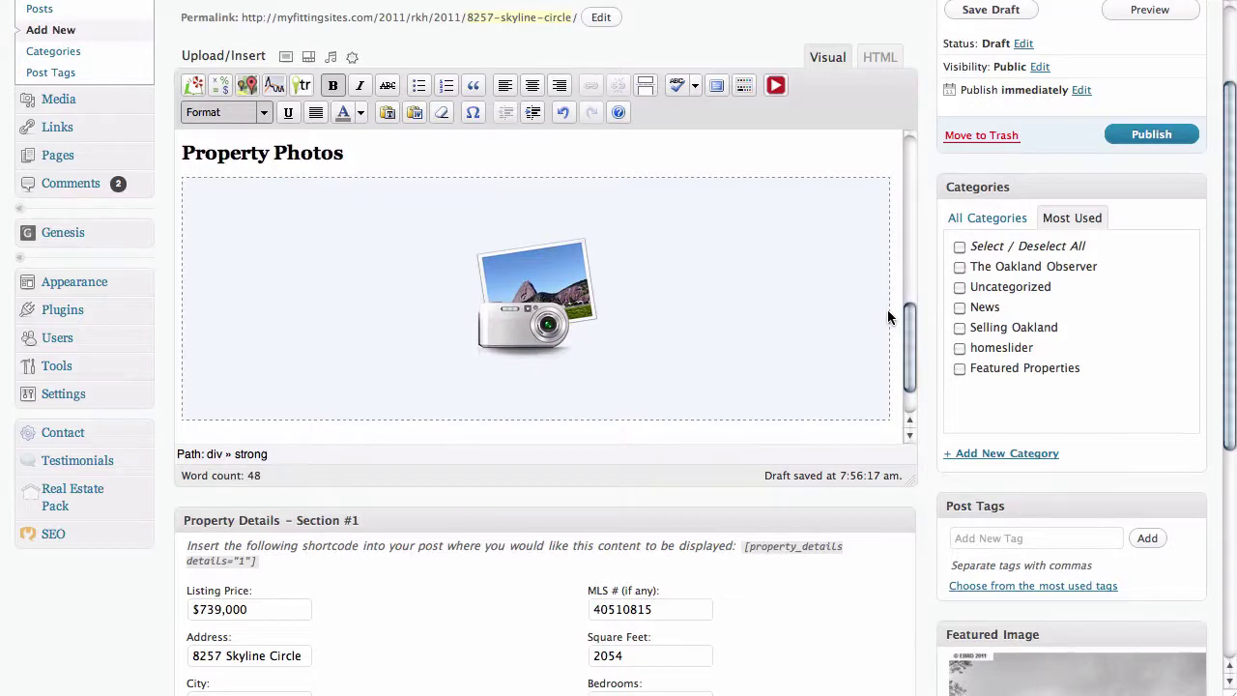
pyautogui.scroll(-2, 888, 317)
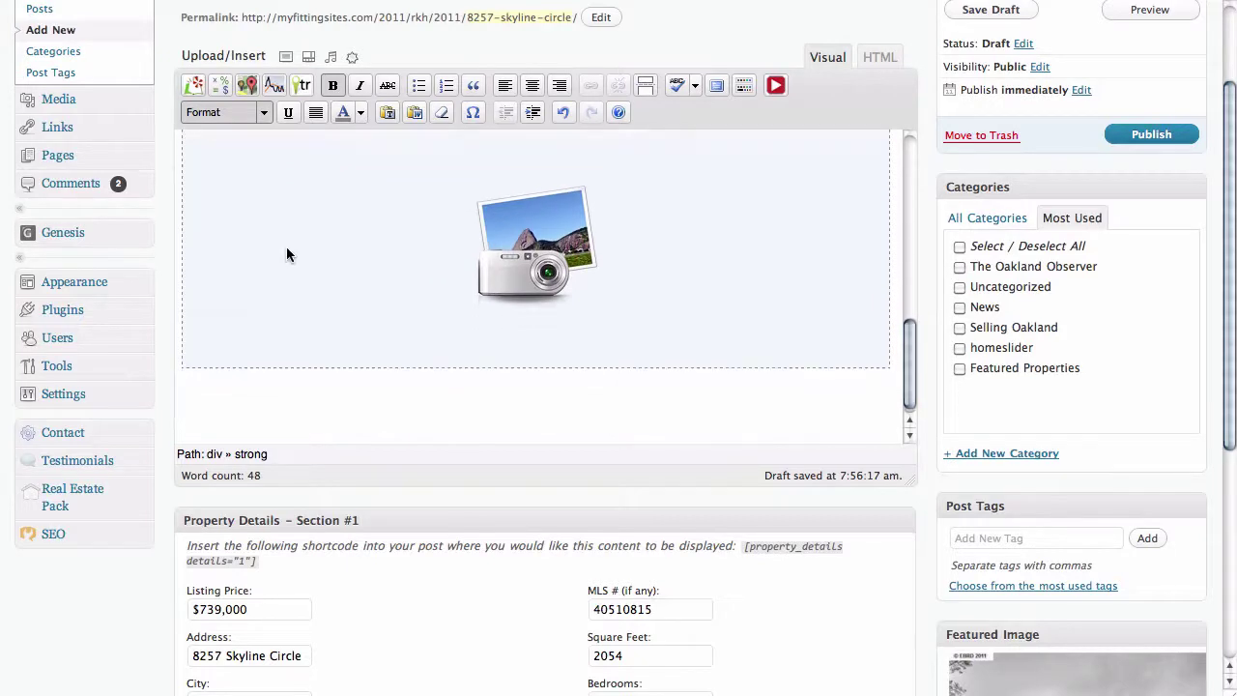
pyautogui.click(290, 394)
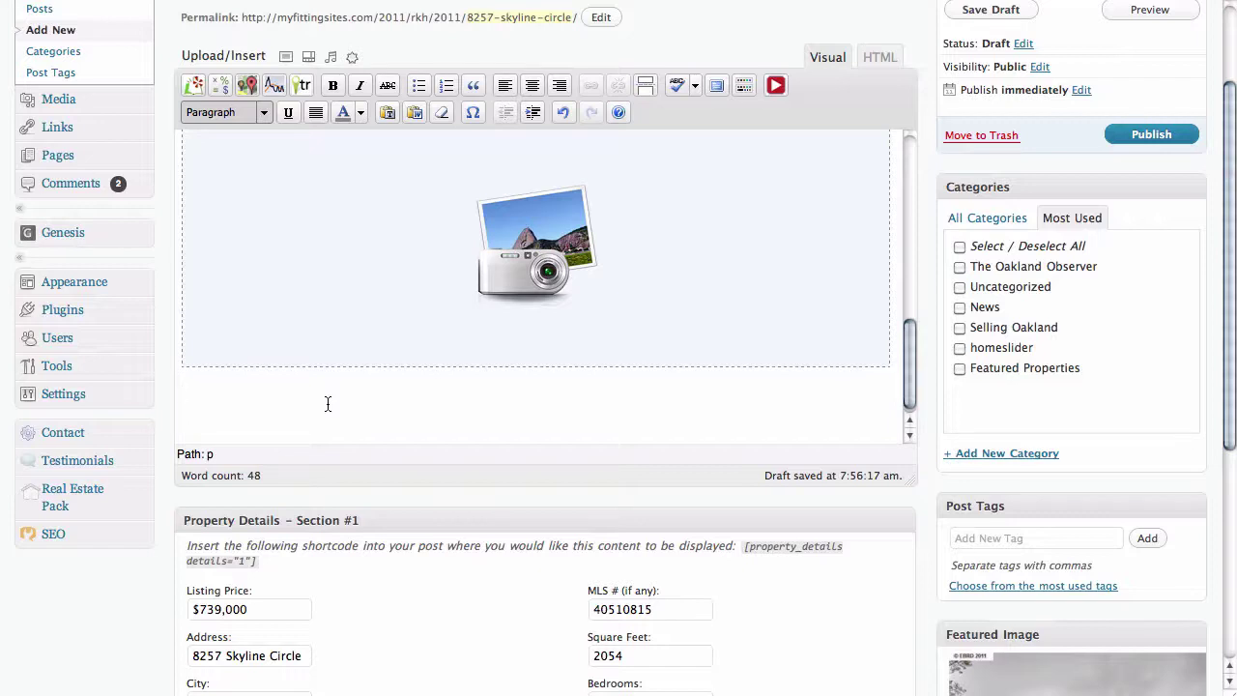
pyautogui.press('super+Tab')
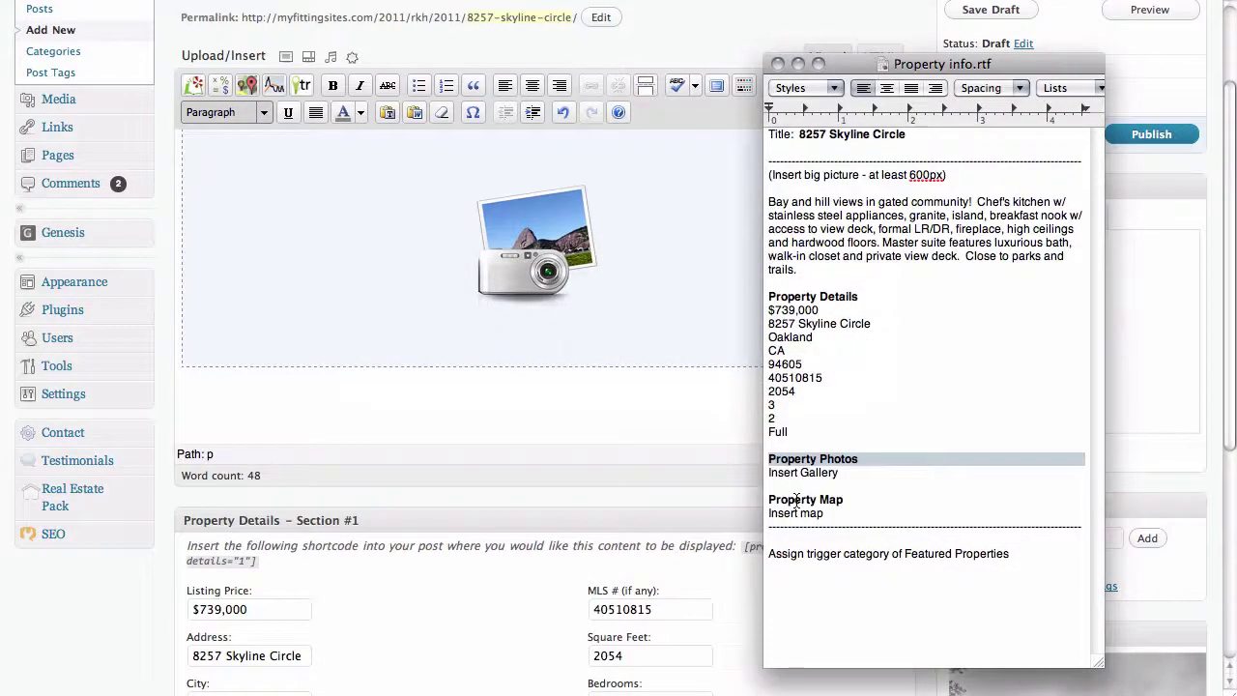
pyautogui.tripleClick(794, 500)
pyautogui.click(507, 474)
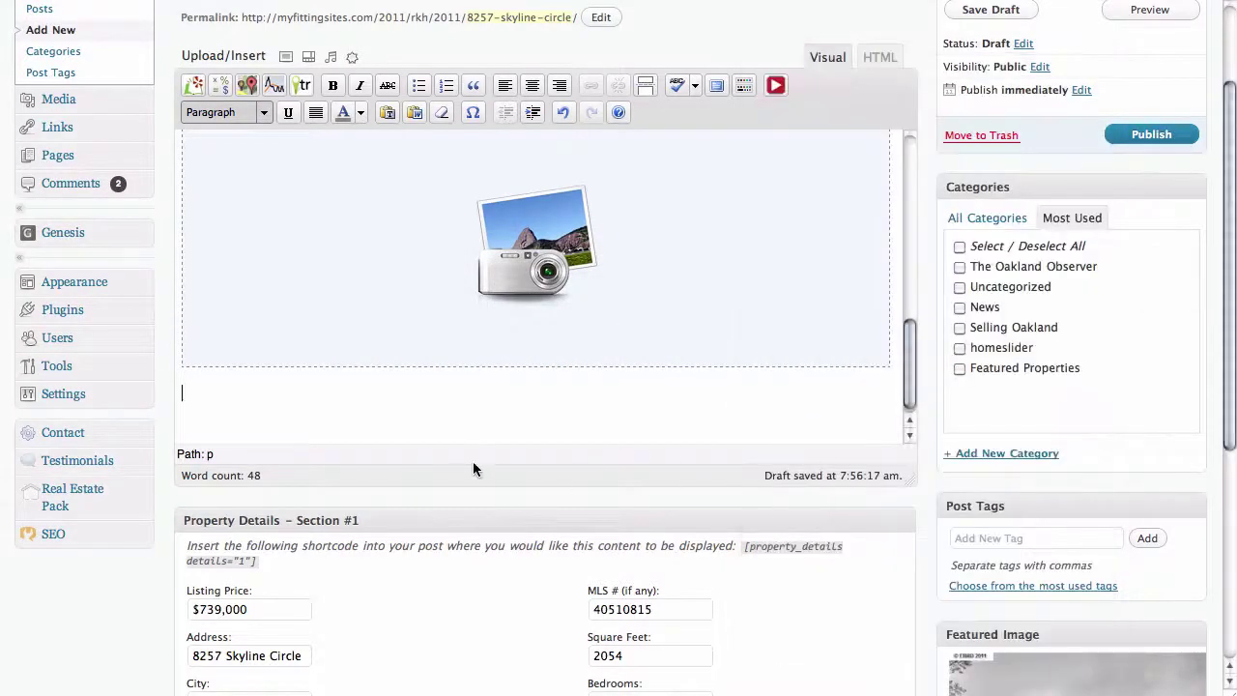
pyautogui.click(386, 439)
pyautogui.scroll(-5, 371, 403)
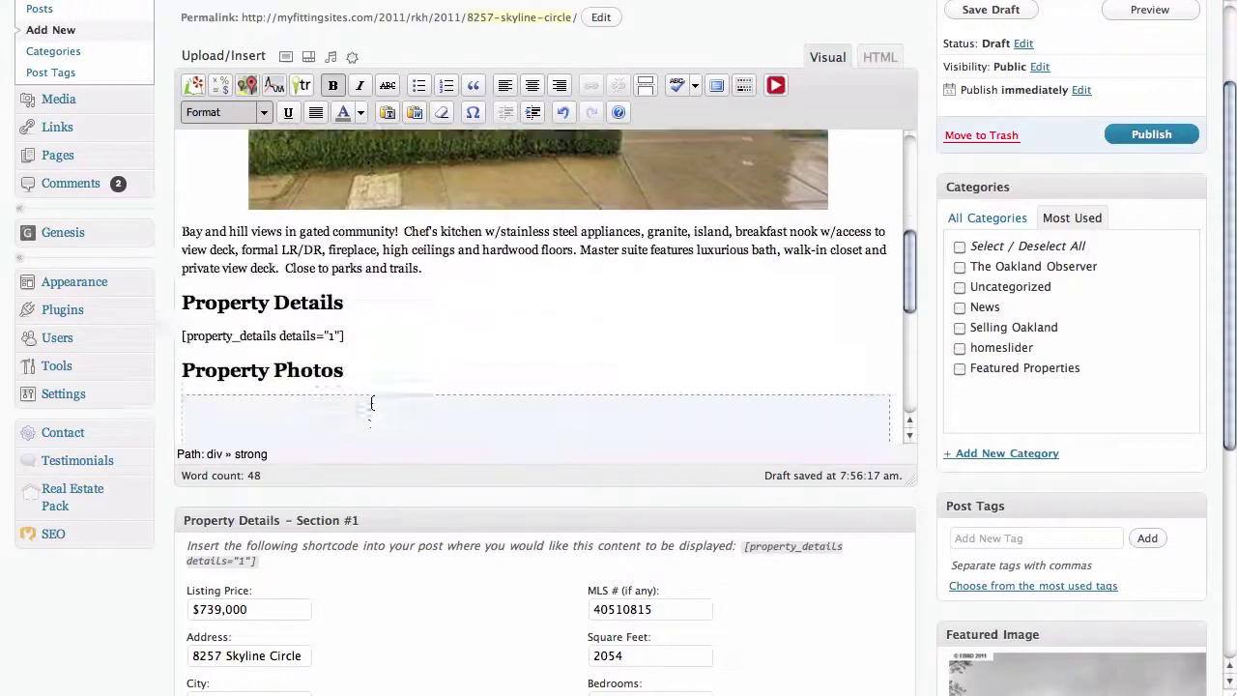
pyautogui.scroll(-6, 371, 403)
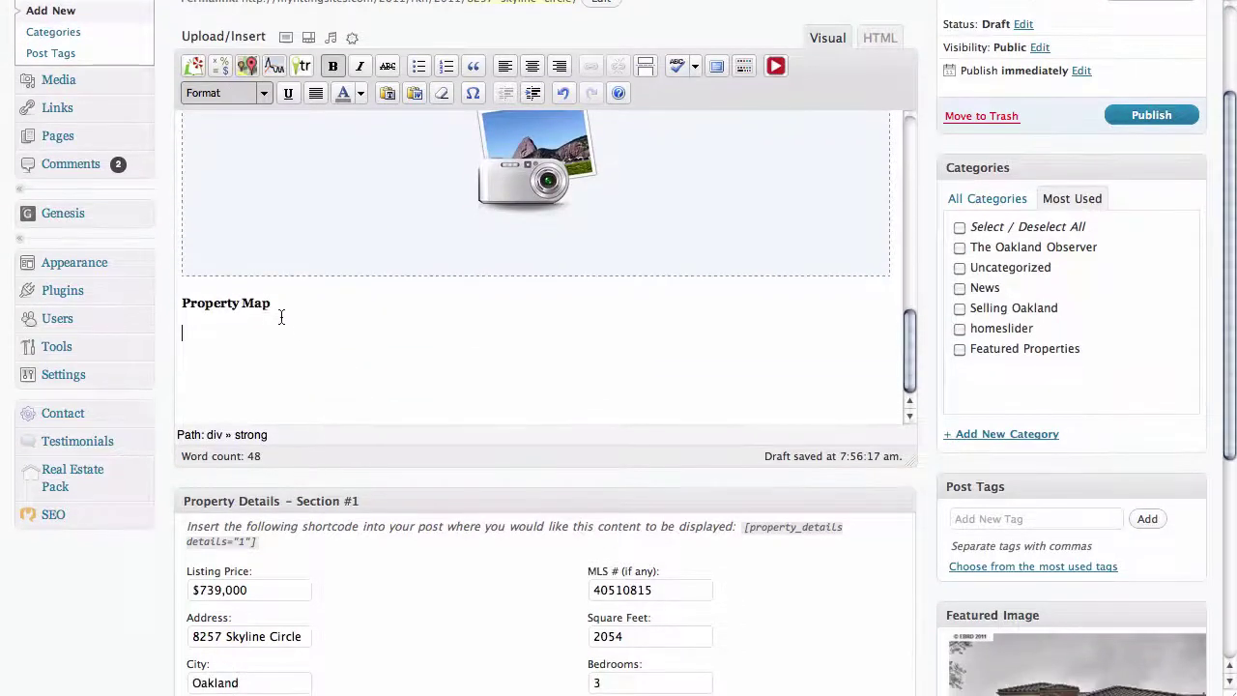
pyautogui.moveTo(269, 308); pyautogui.dragTo(179, 303)
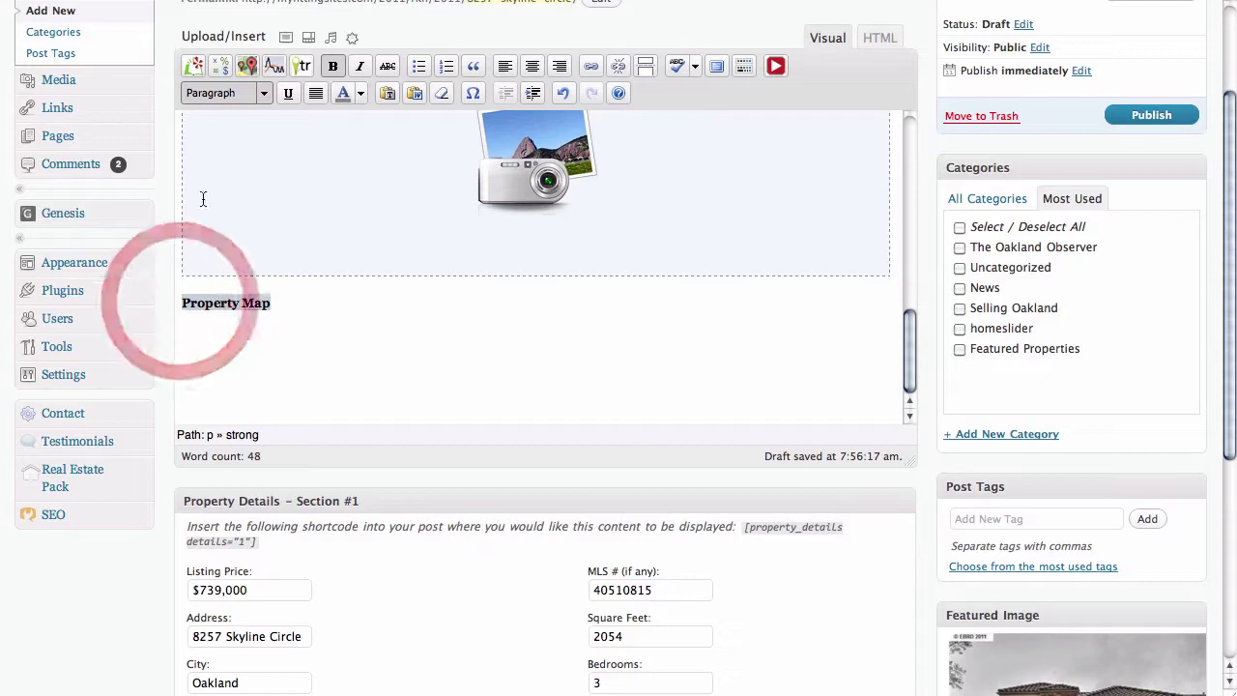
# - Format the Property Map line as Heading 2 and put the caret on the line beneath it
pyautogui.click(263, 93)
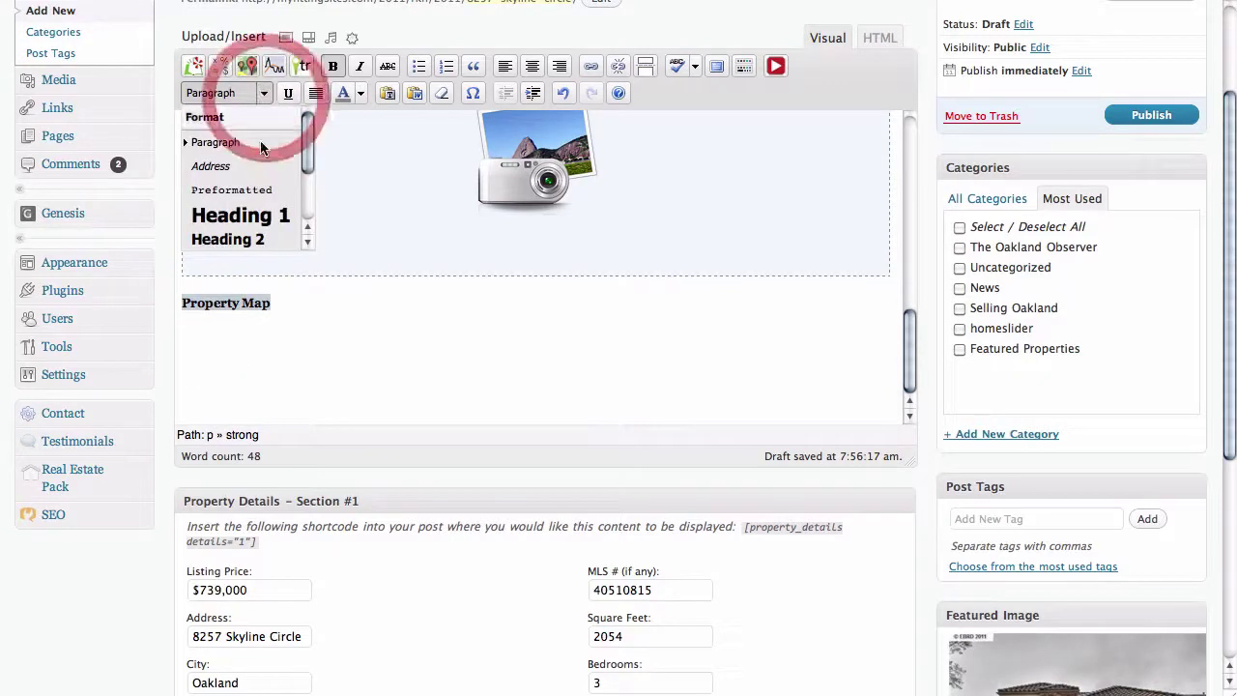
pyautogui.click(257, 241)
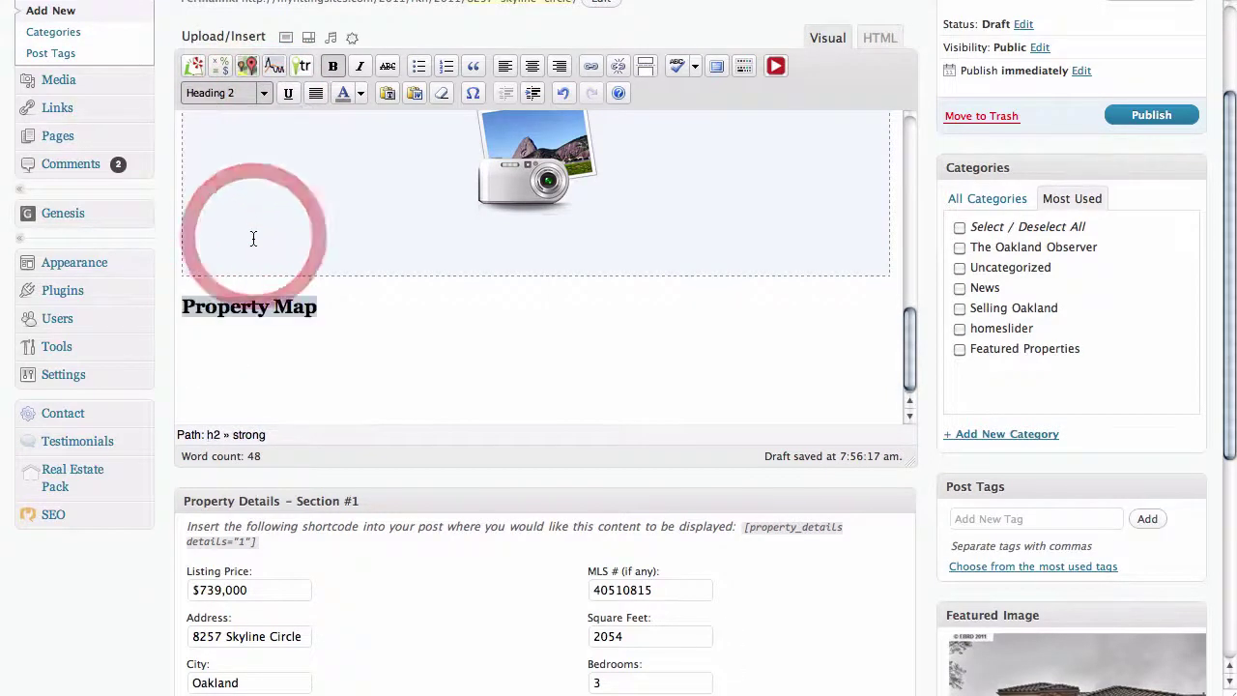
pyautogui.click(211, 350)
pyautogui.click(187, 338)
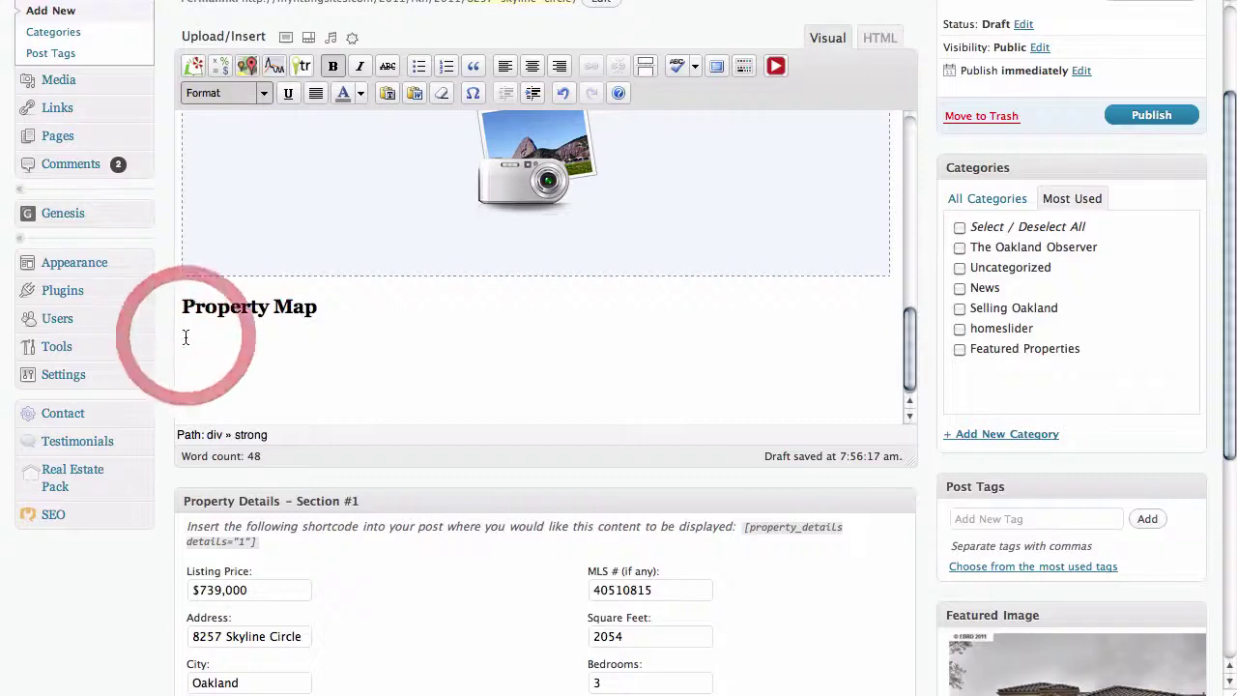
# - Create a new 425 x 350 MapPress map for the post
pyautogui.scroll(-1, 444, 390)
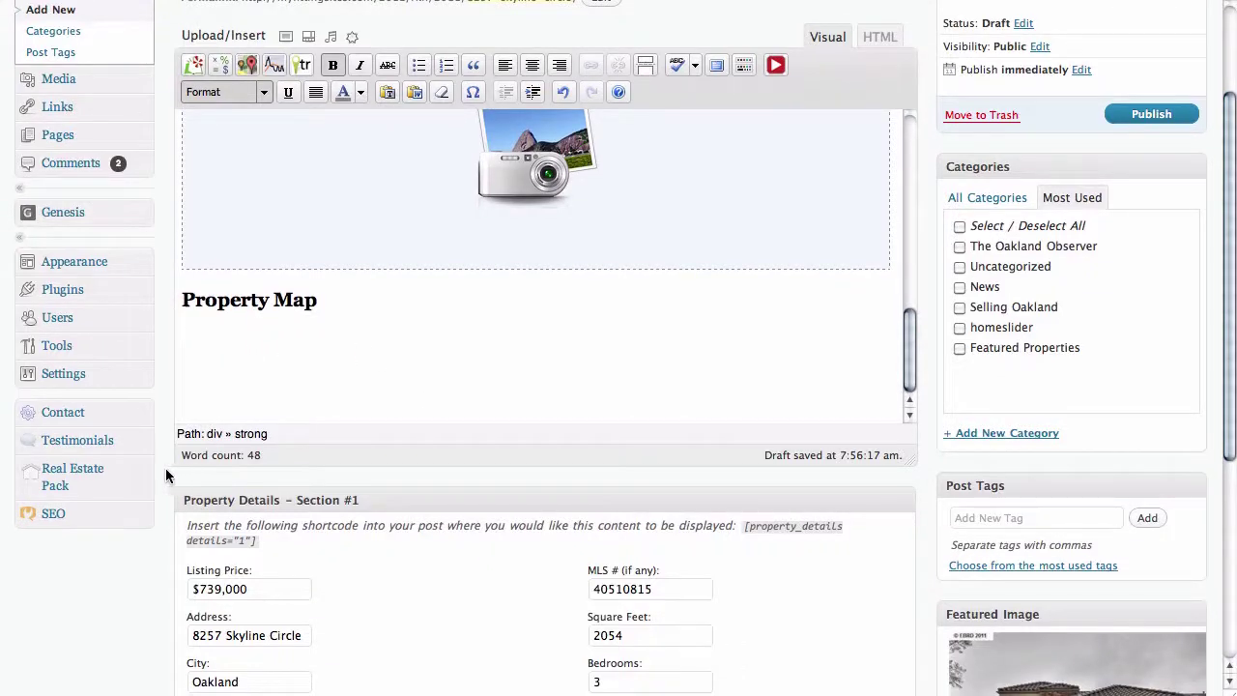
pyautogui.scroll(-5, 165, 468)
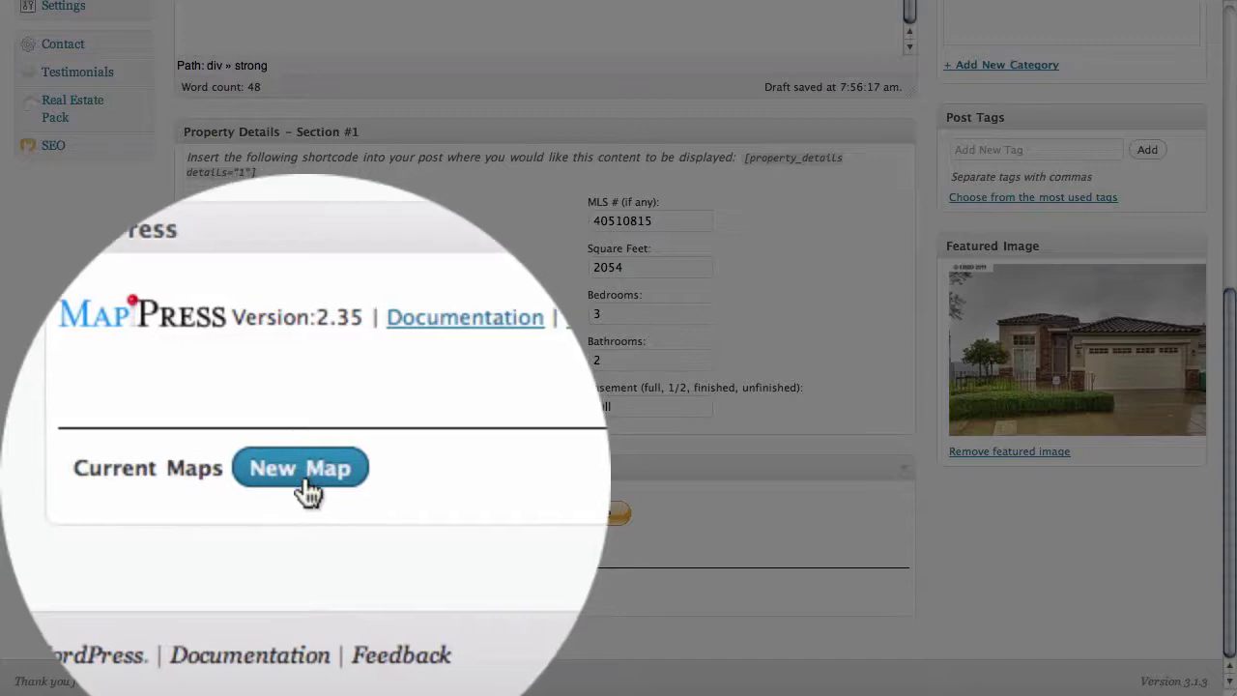
pyautogui.click(303, 589)
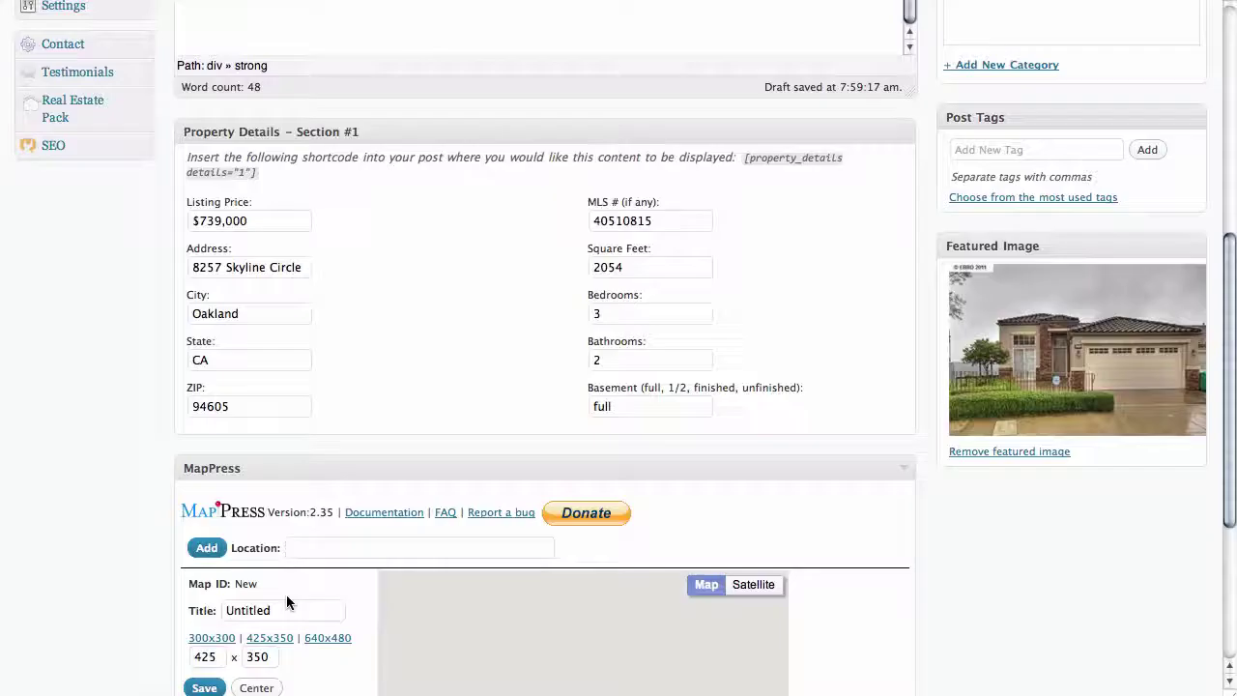
pyautogui.scroll(-6, 136, 583)
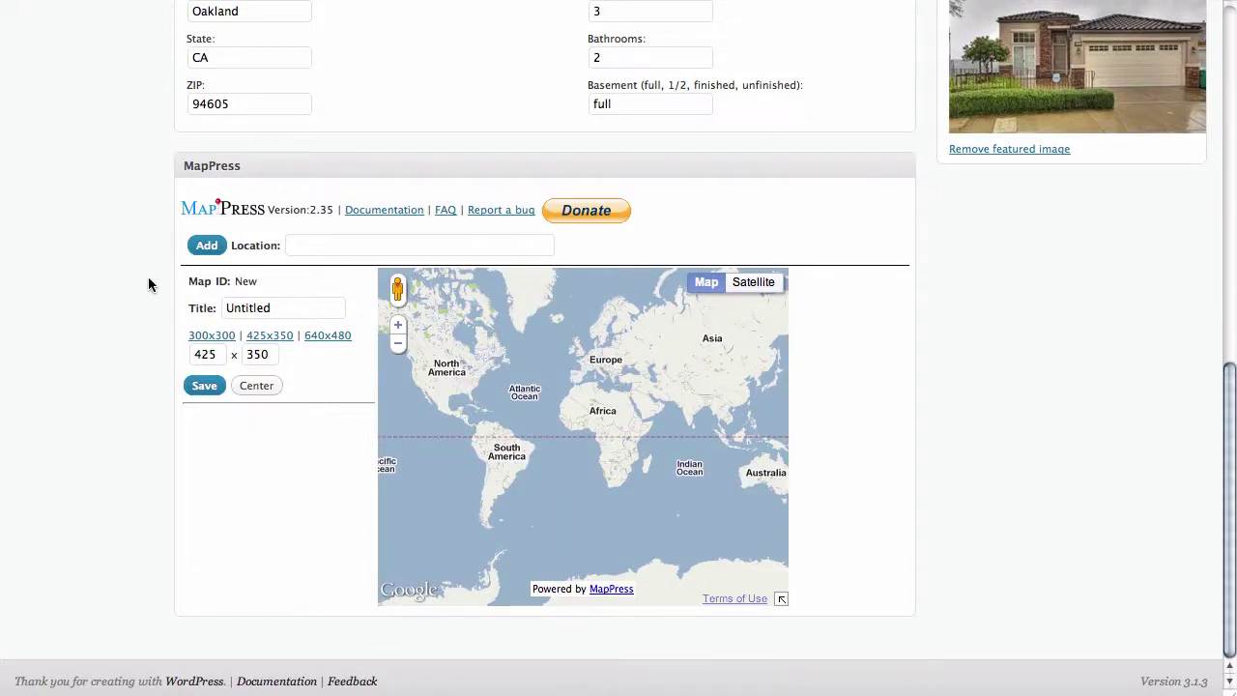
pyautogui.click(298, 244)
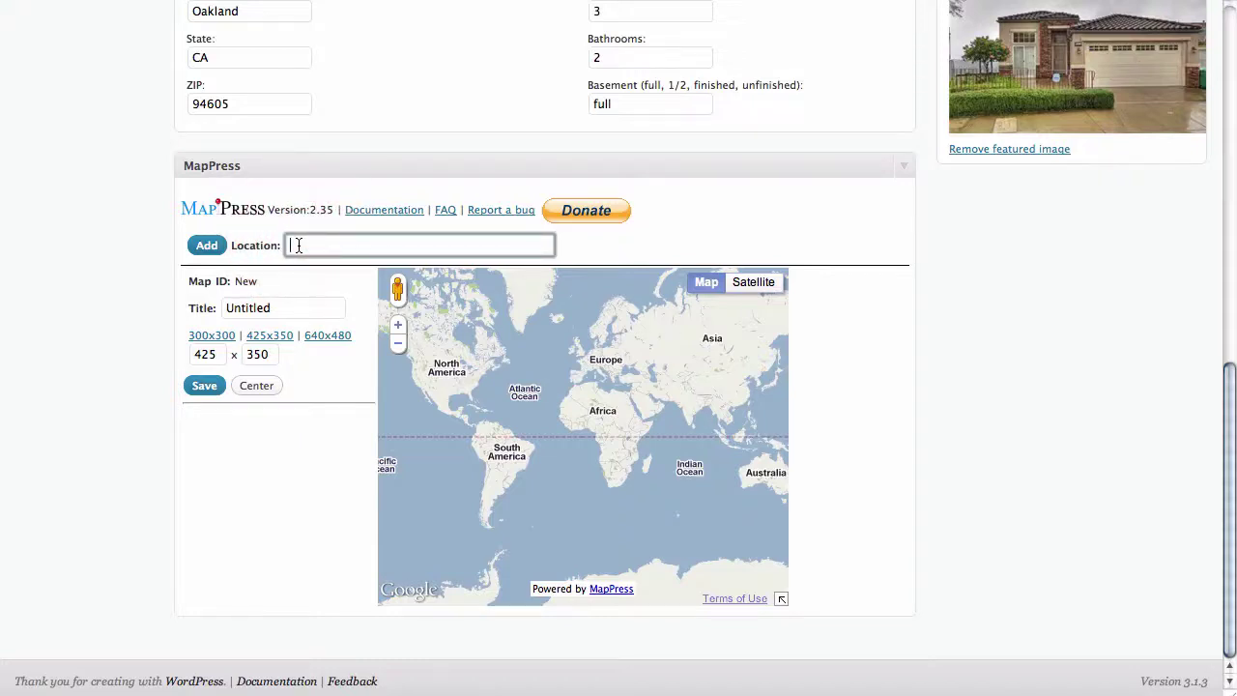
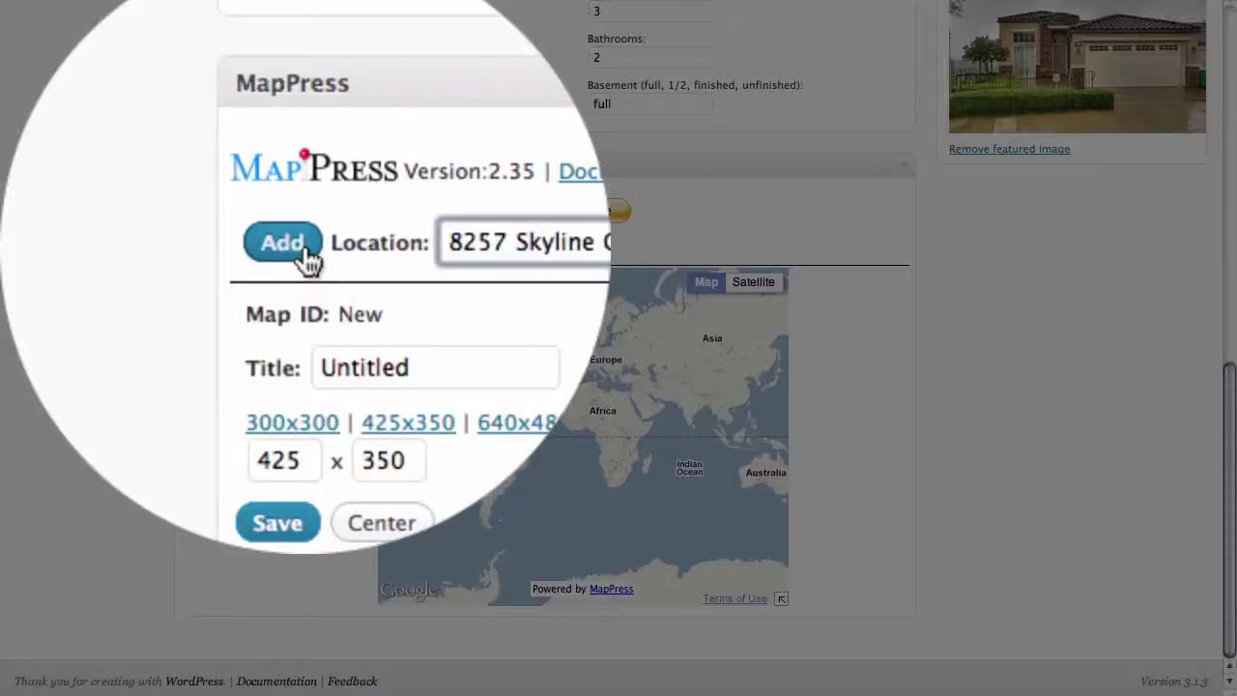
pyautogui.click(218, 249)
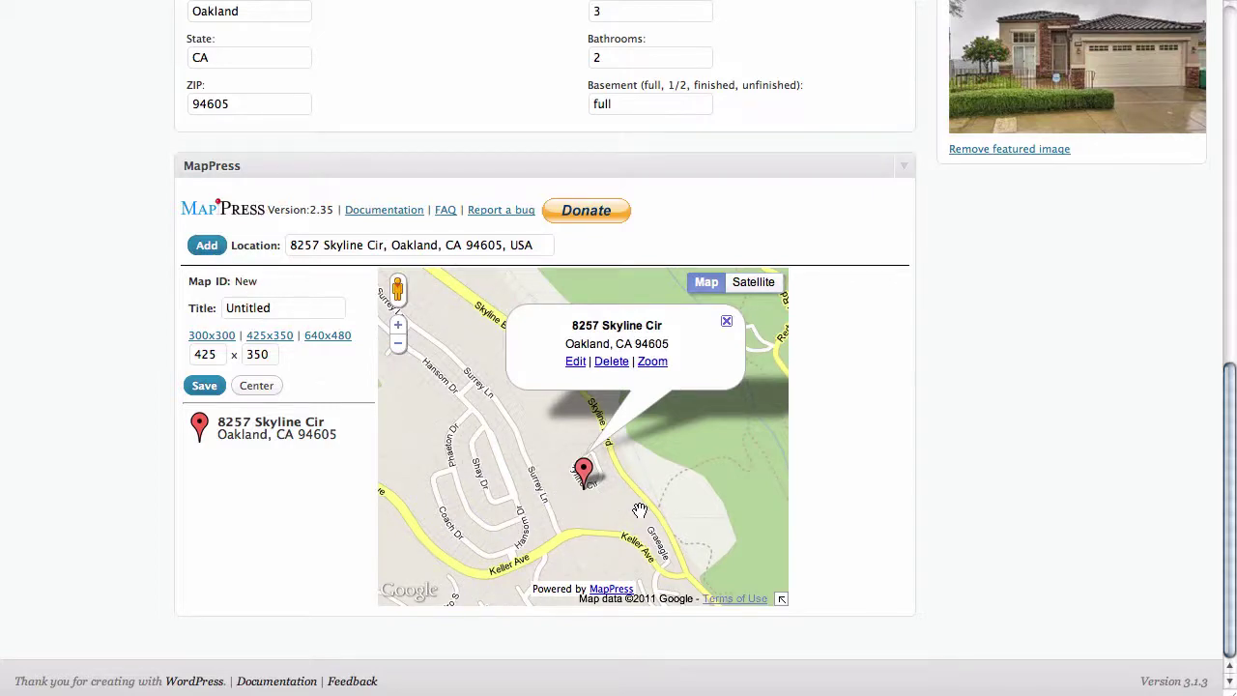
pyautogui.doubleClick(298, 309)
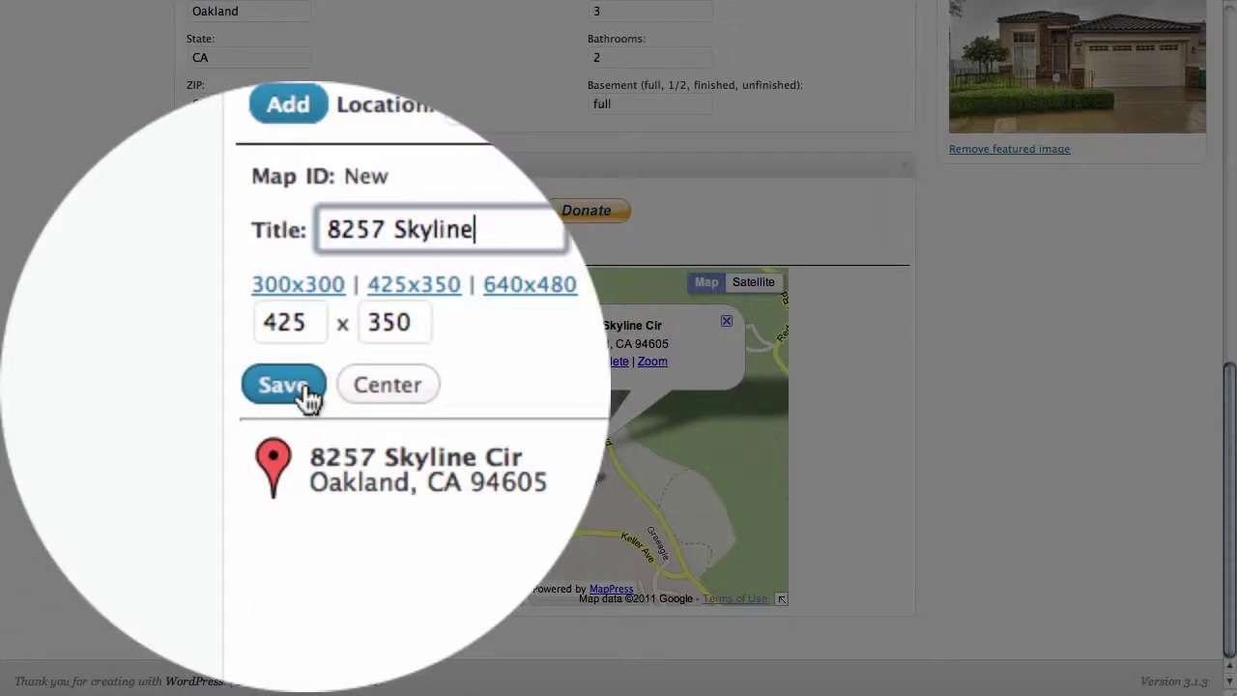
pyautogui.click(215, 389)
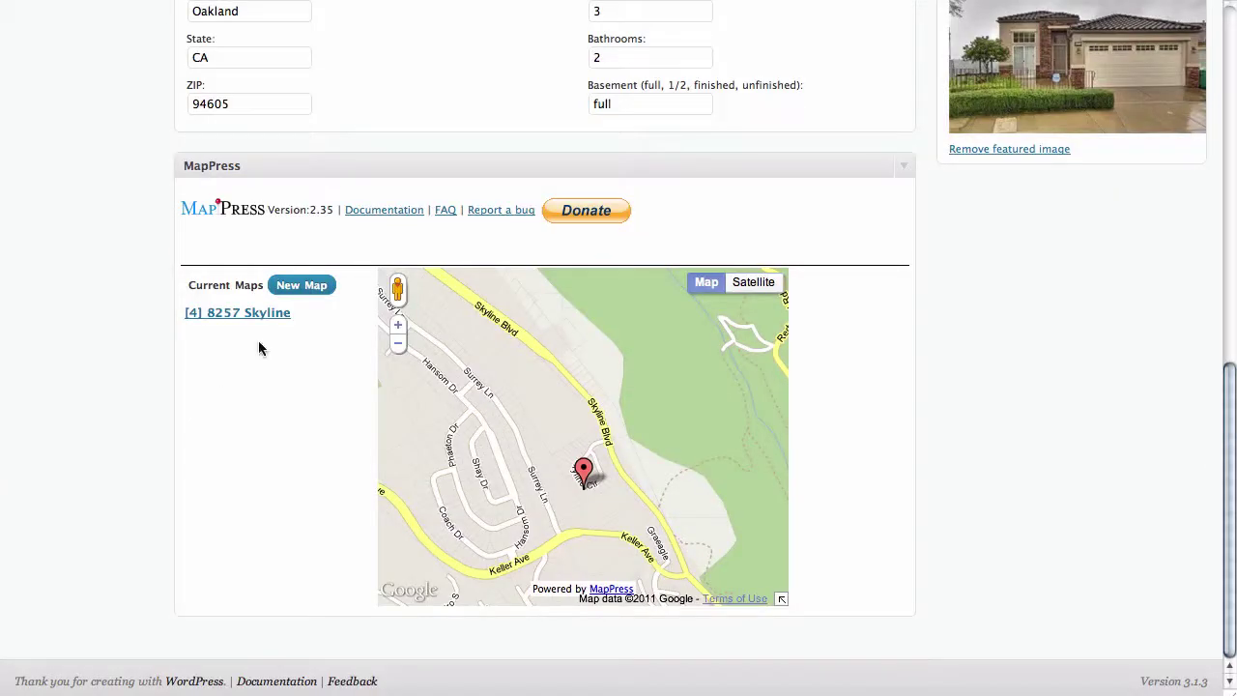
pyautogui.moveTo(259, 317)
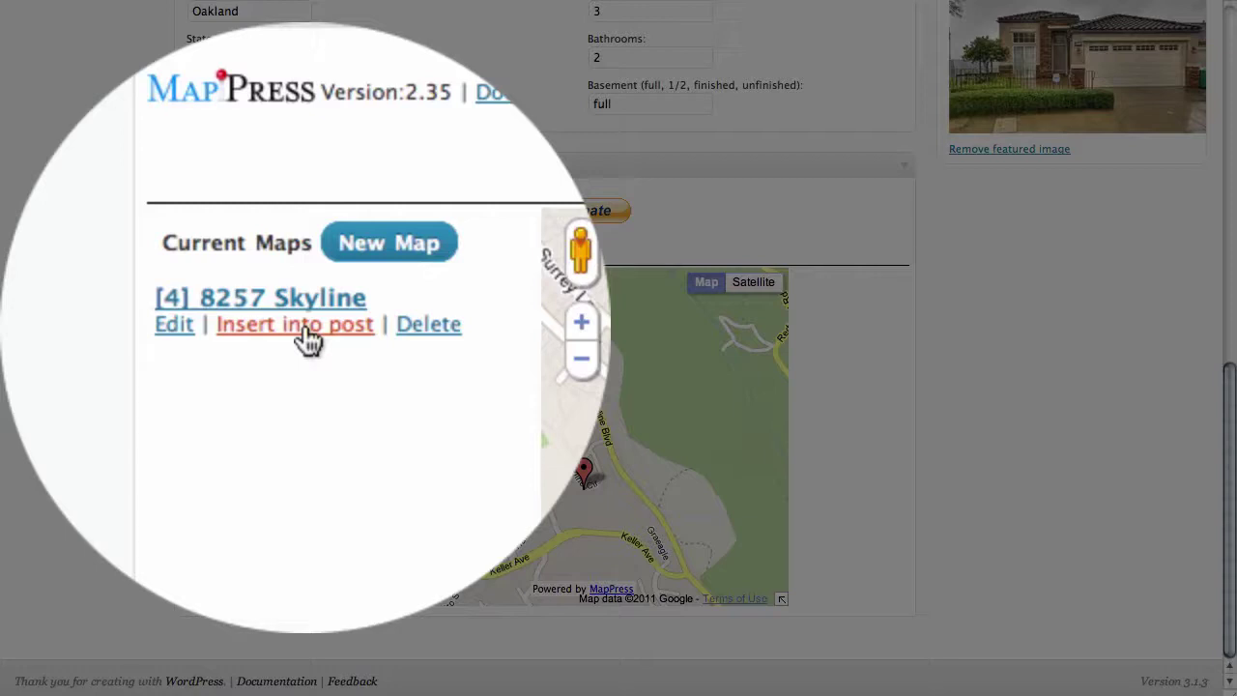
# - Insert map 4 into the post as the [mappress mapid="4"] shortcode under Property Map
pyautogui.click(257, 329)
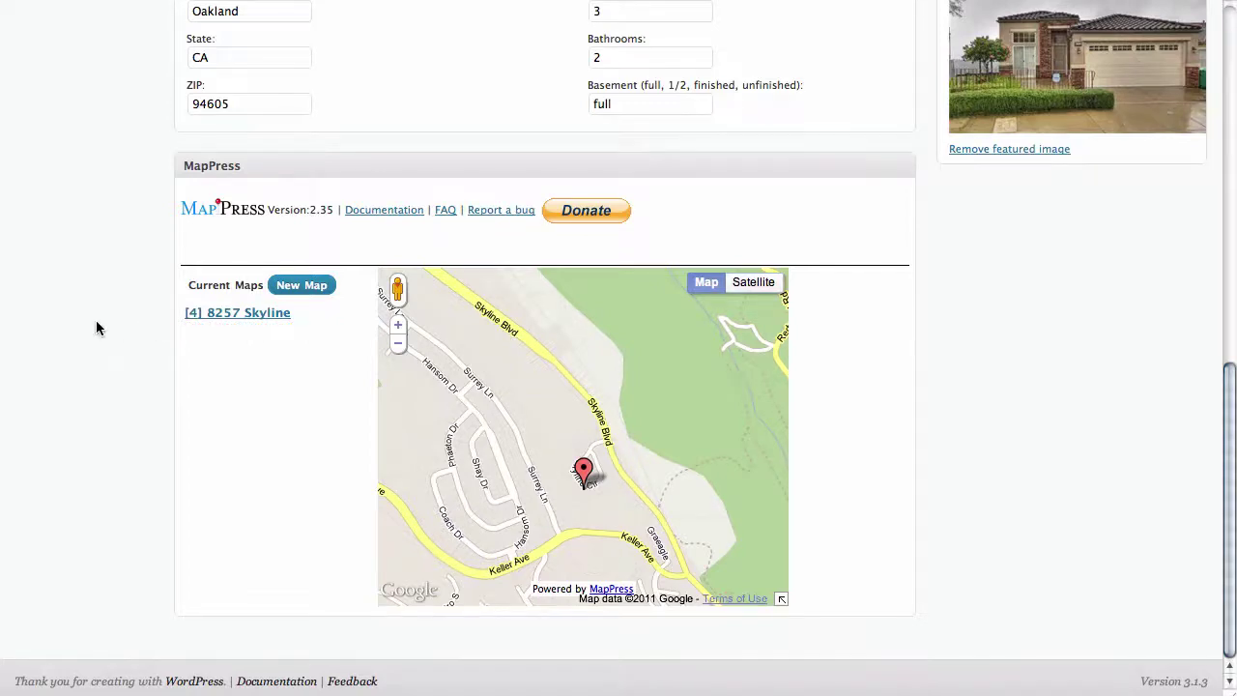
pyautogui.scroll(4, 96, 325)
pyautogui.scroll(5, 96, 329)
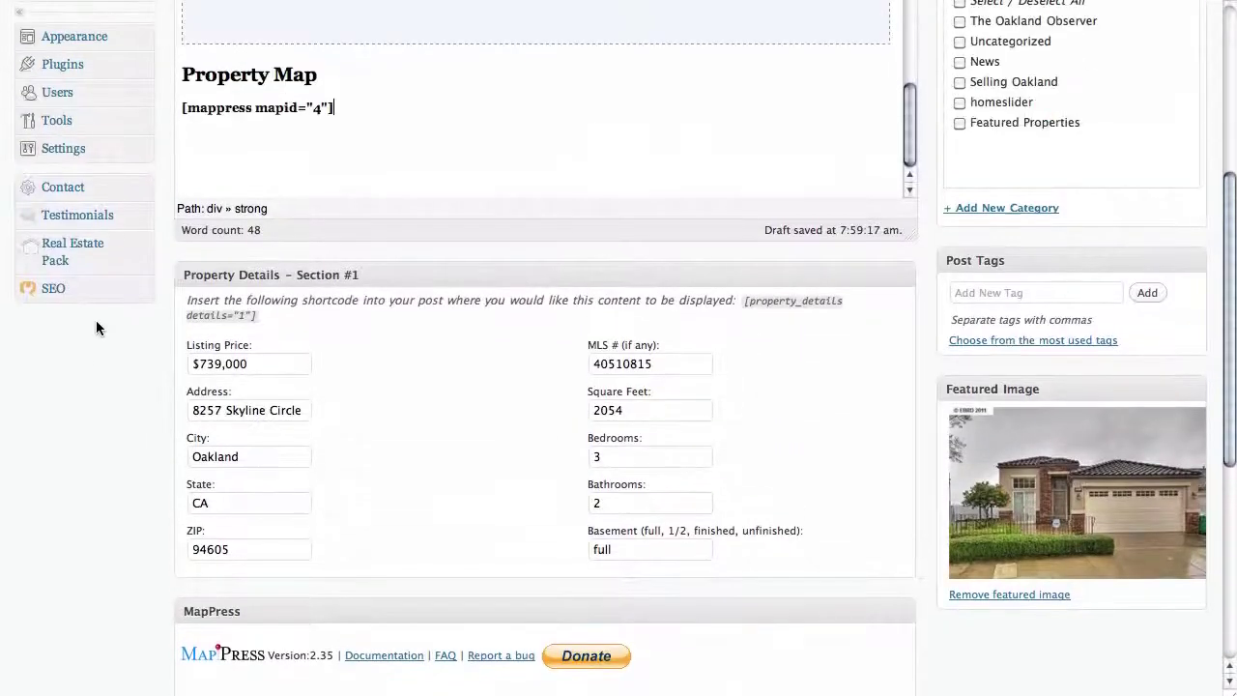
pyautogui.moveTo(343, 108); pyautogui.dragTo(182, 108)
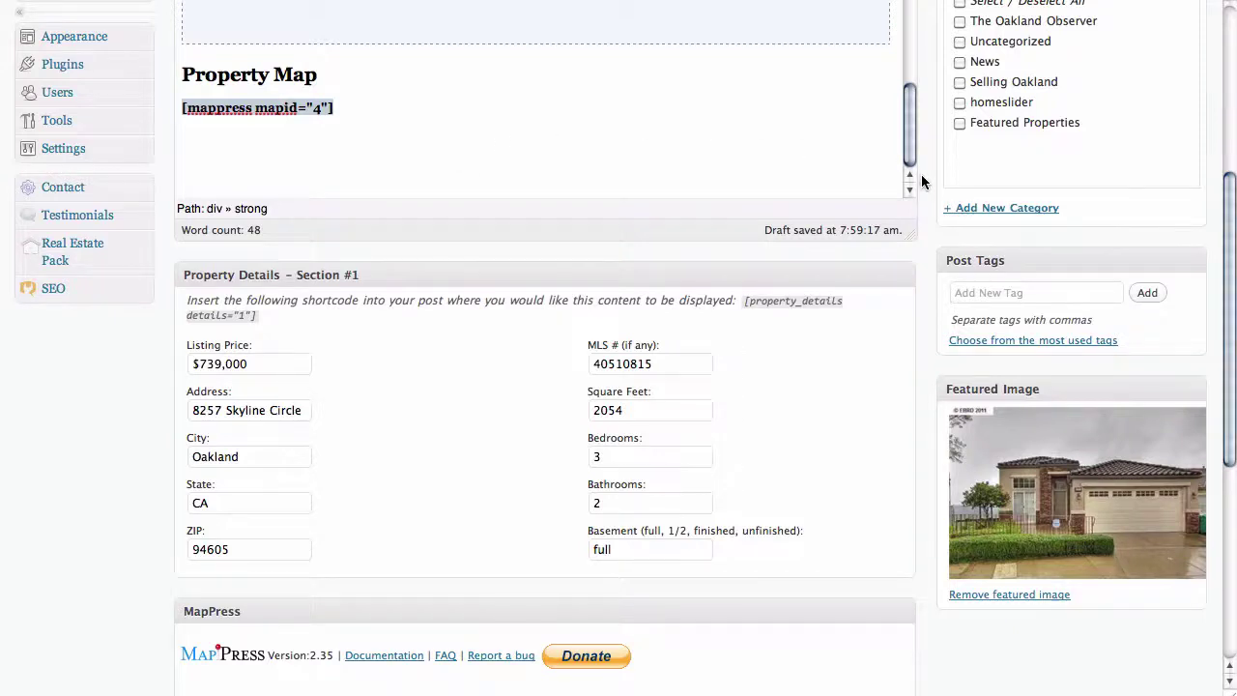
# - Tick the Featured Properties category for the listing post
pyautogui.scroll(4, 922, 176)
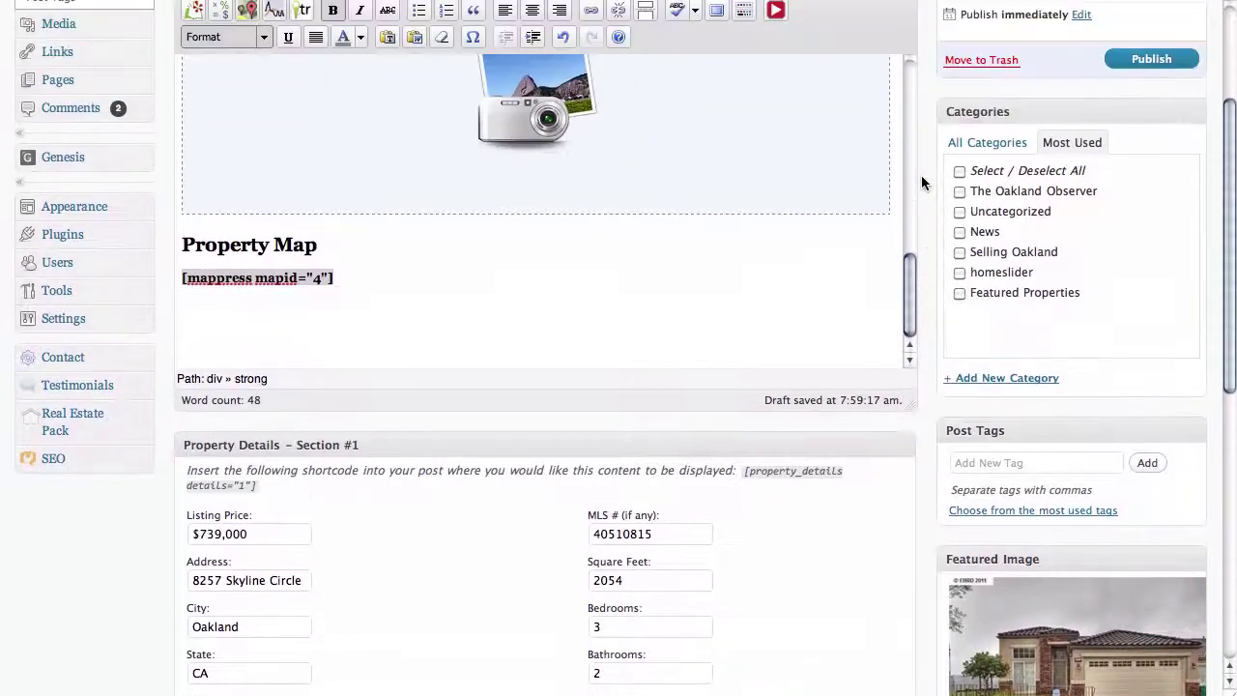
pyautogui.scroll(3, 922, 184)
pyautogui.moveTo(911, 412)
pyautogui.mouseDown()
pyautogui.moveTo(896, 233)
pyautogui.moveTo(898, 421)
pyautogui.mouseUp()
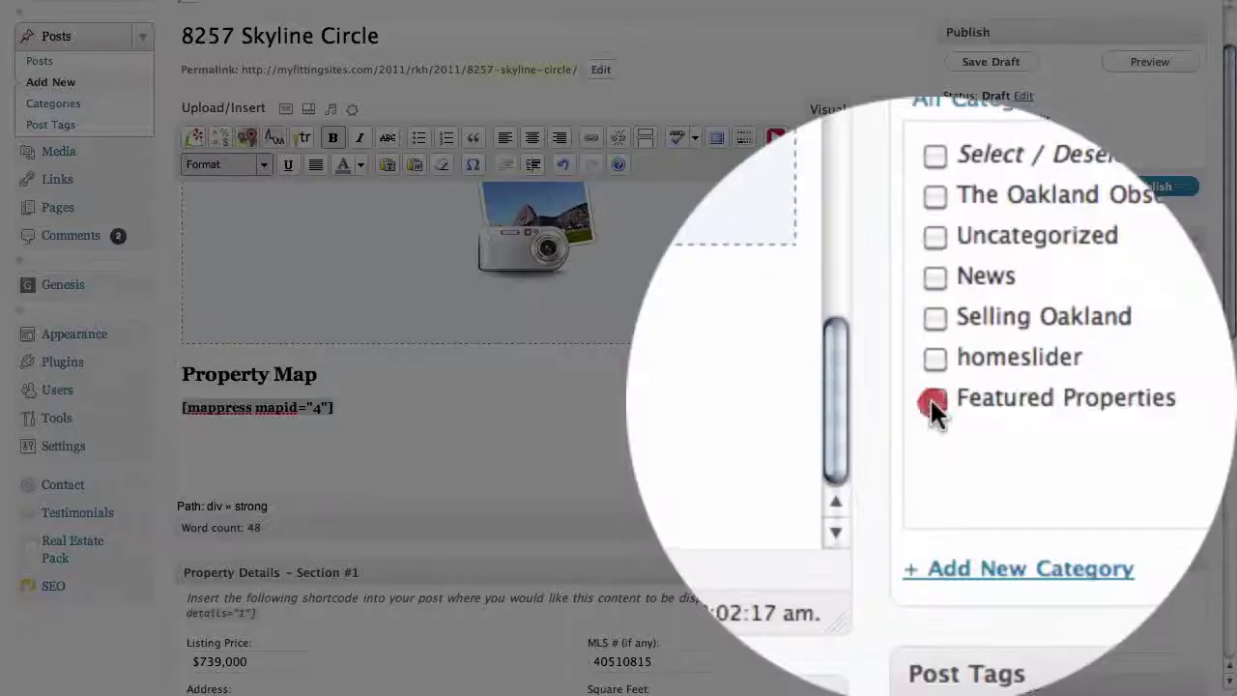
pyautogui.click(959, 421)
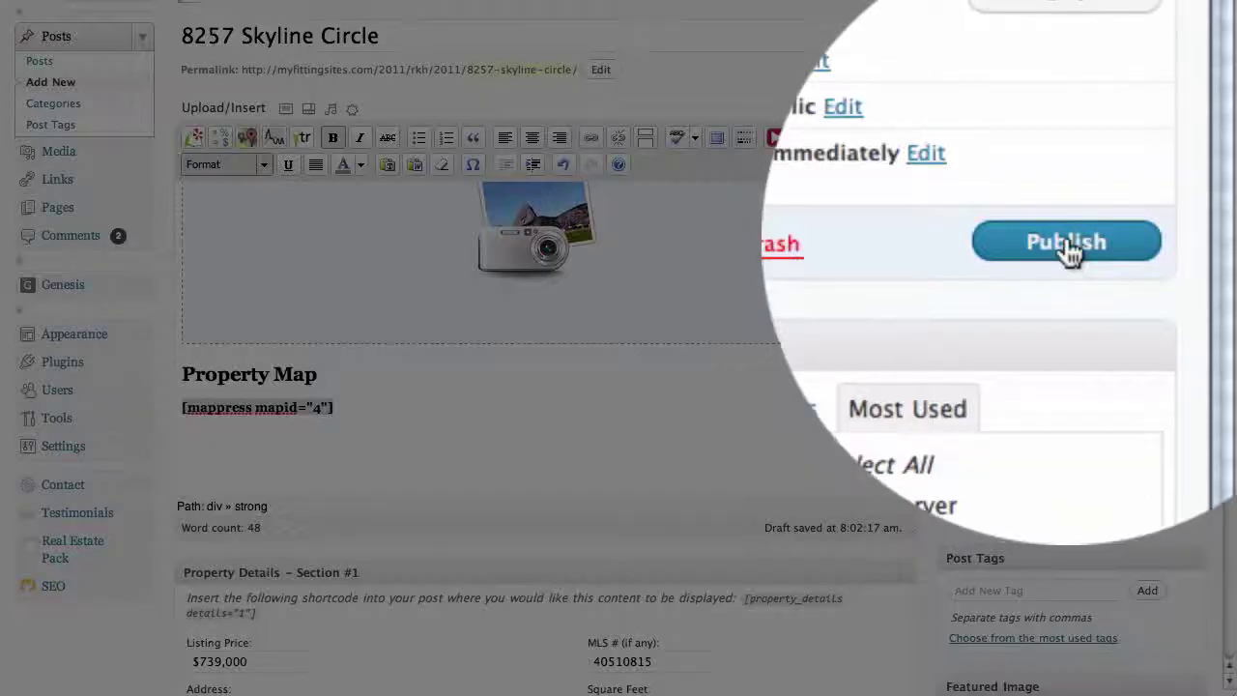
pyautogui.click(1068, 246)
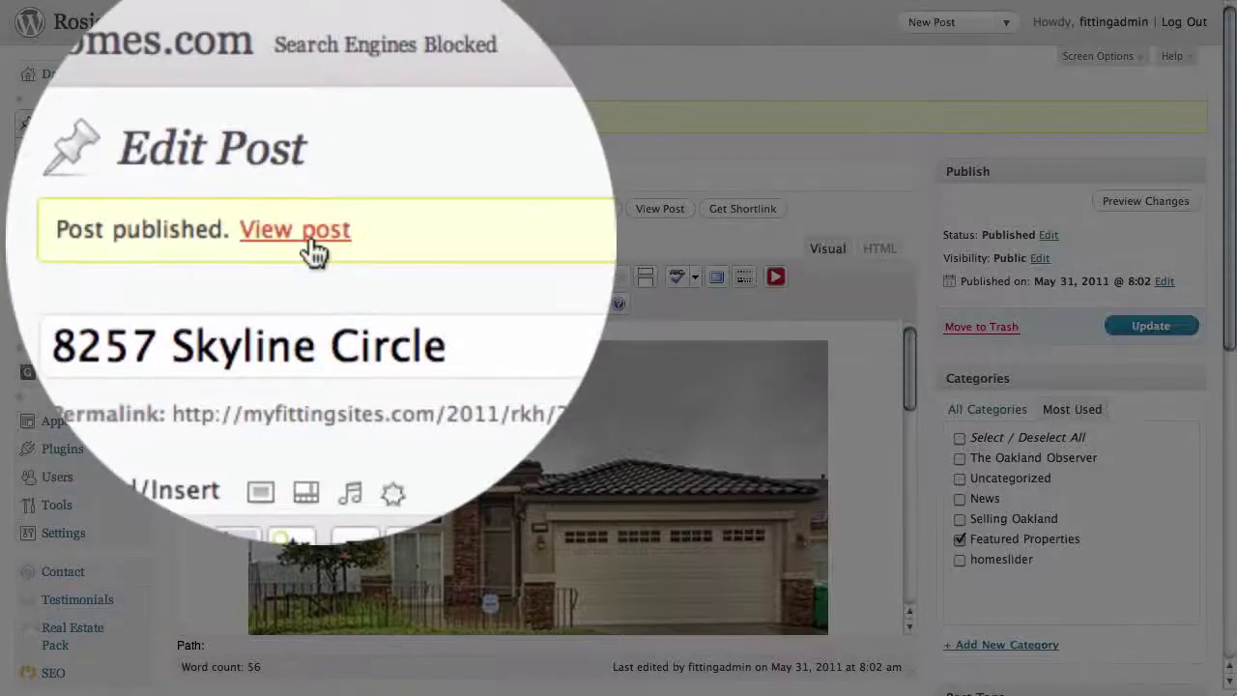
pyautogui.click(307, 120)
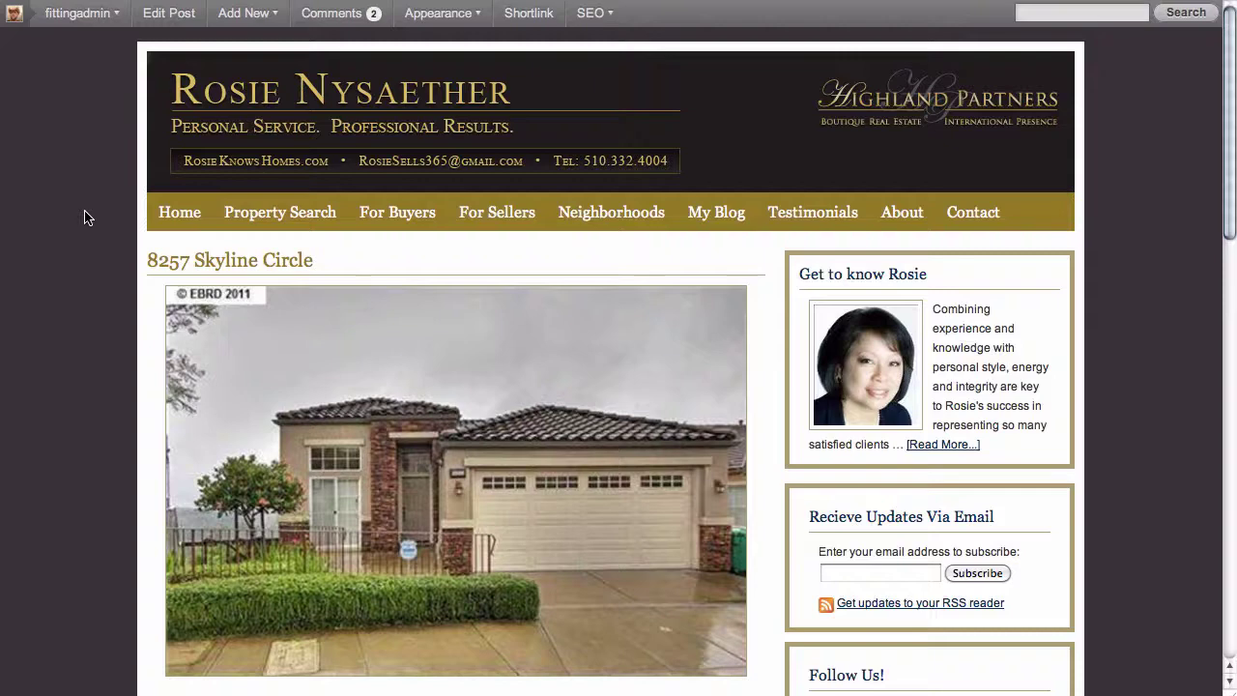
pyautogui.scroll(-3, 85, 217)
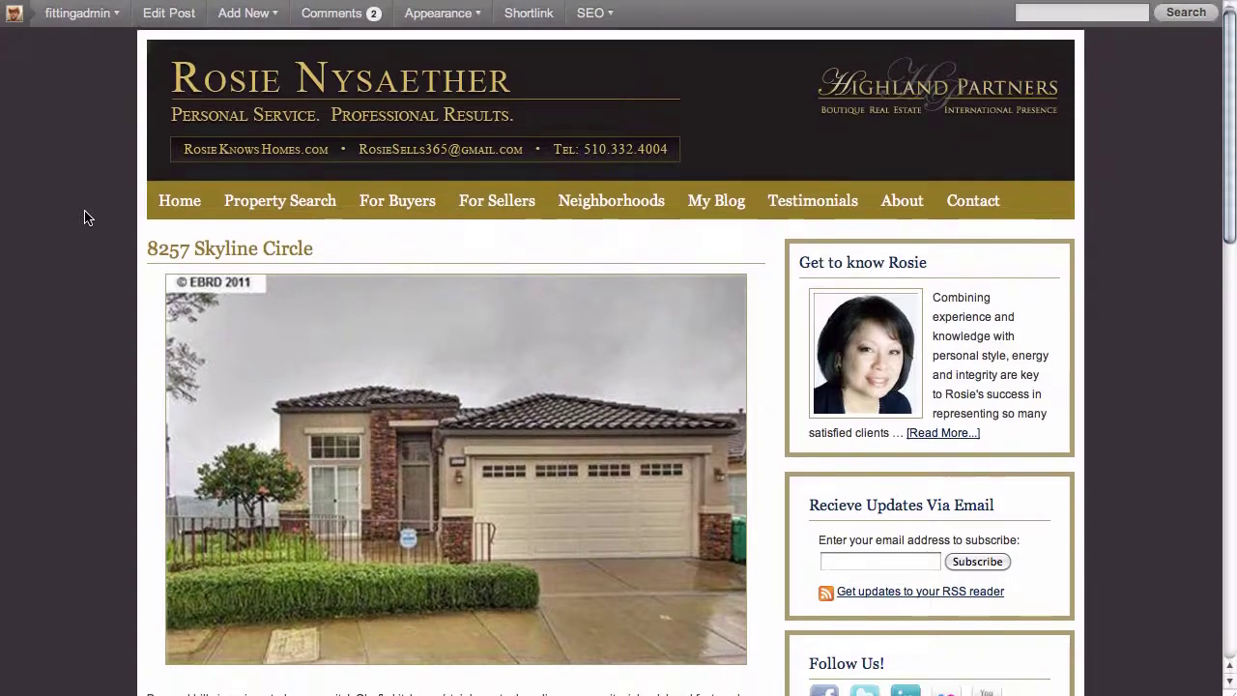
pyautogui.scroll(-5, 85, 217)
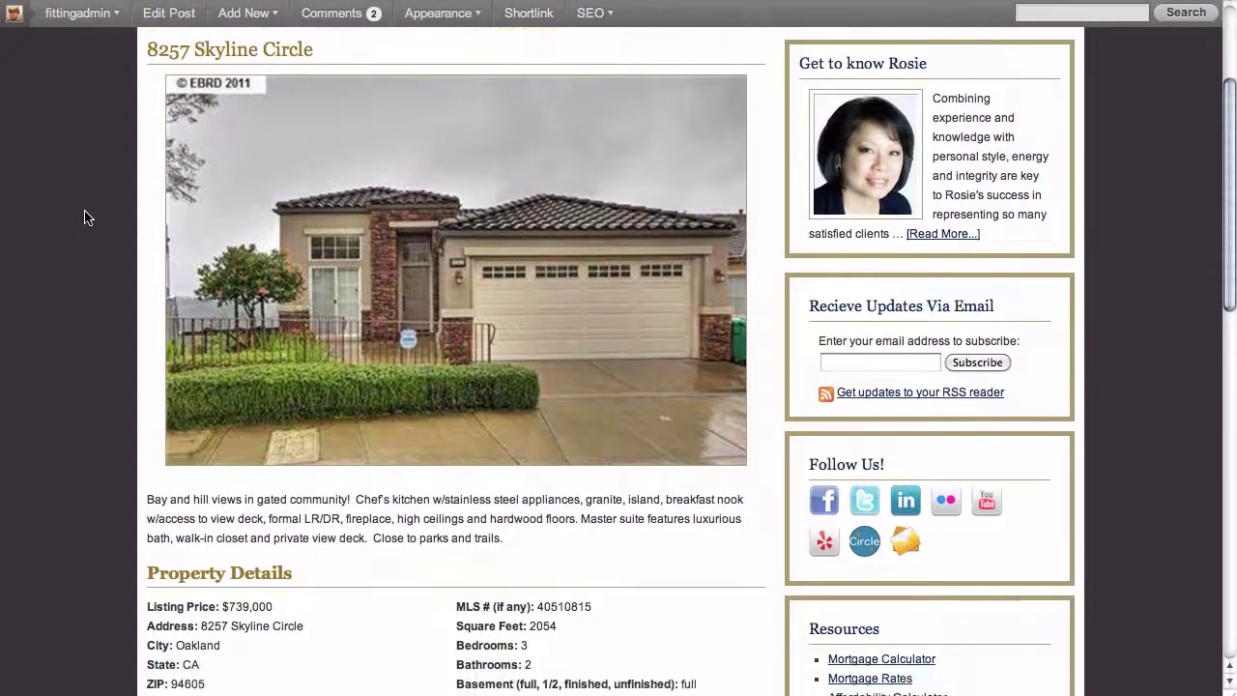
pyautogui.scroll(-2, 85, 217)
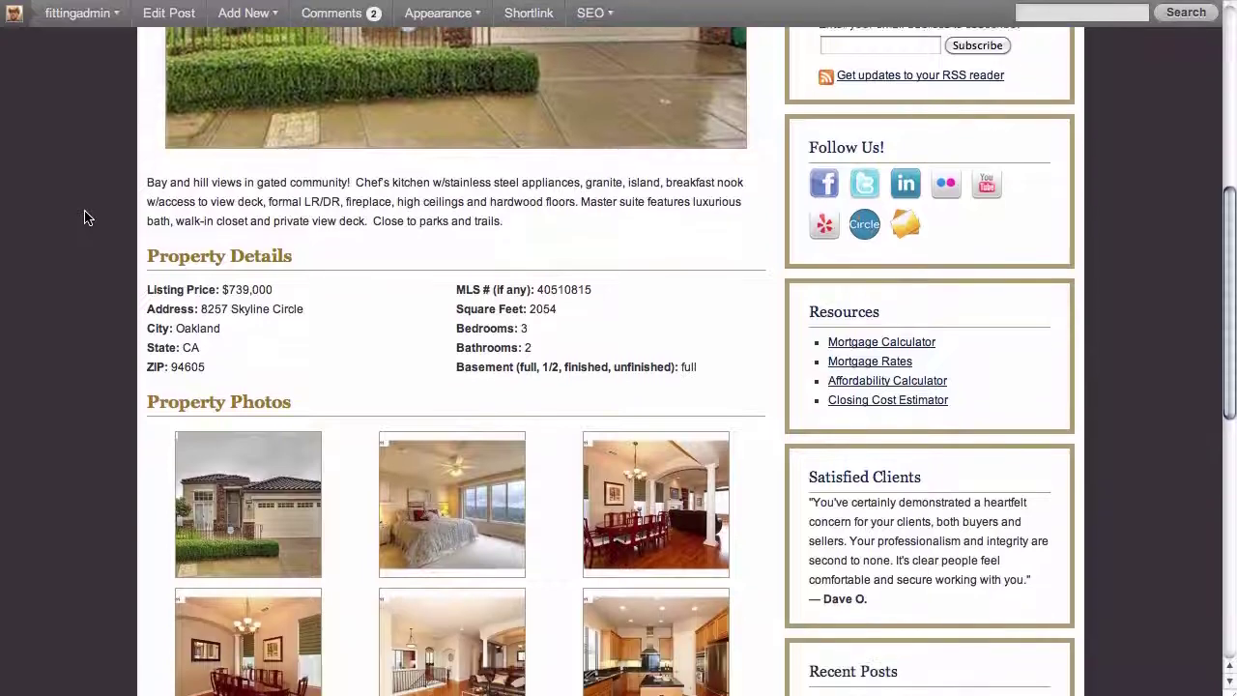
pyautogui.scroll(-3, 85, 217)
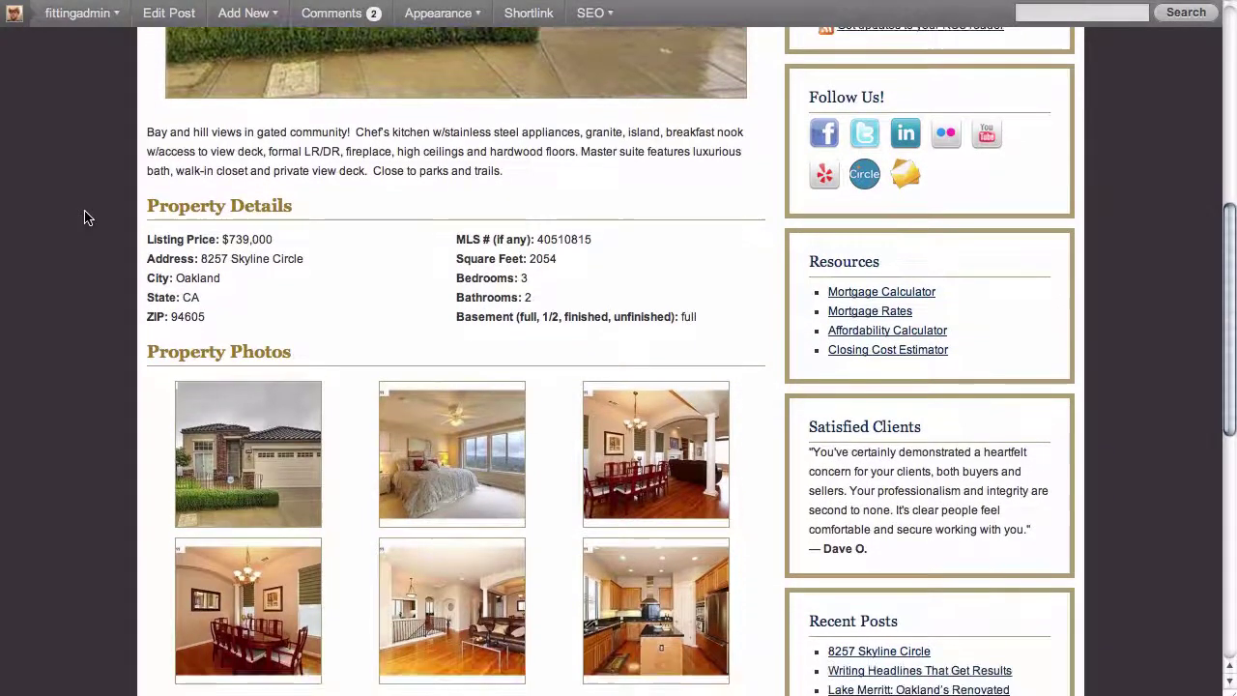
pyautogui.scroll(-3, 85, 217)
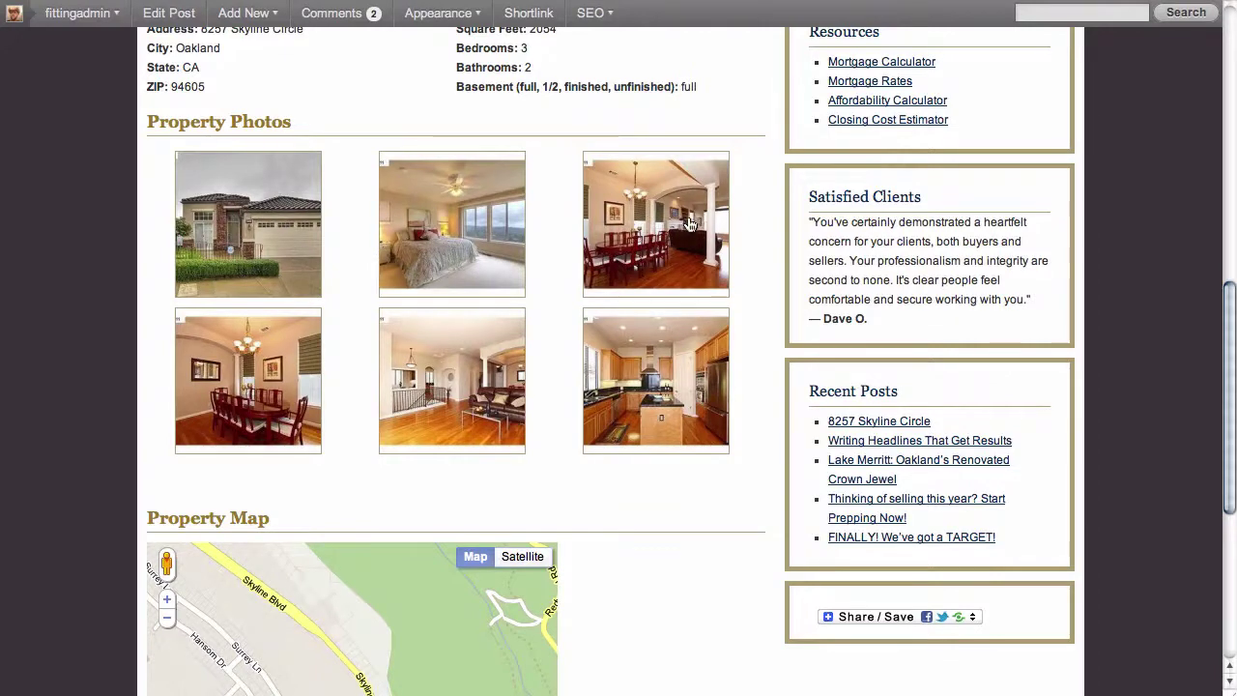
# - Enlarge the bedroom gallery photo, advance two images, close the lightbox, and review the map
pyautogui.click(457, 242)
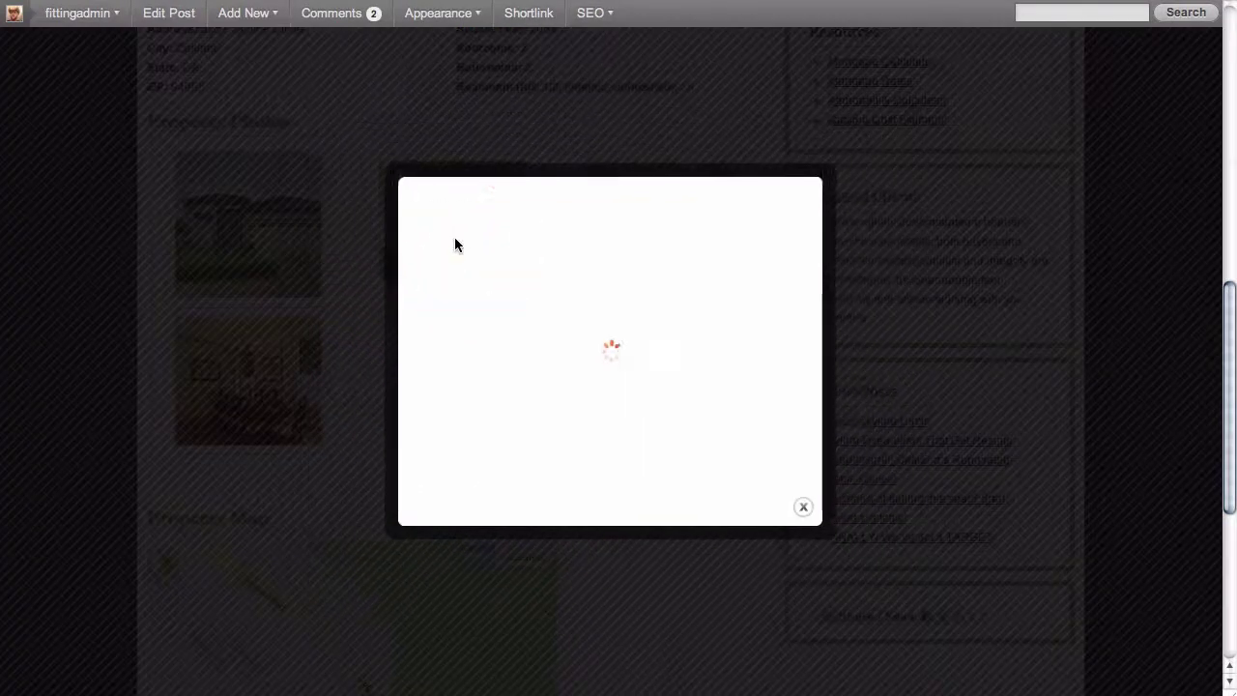
pyautogui.click(445, 507)
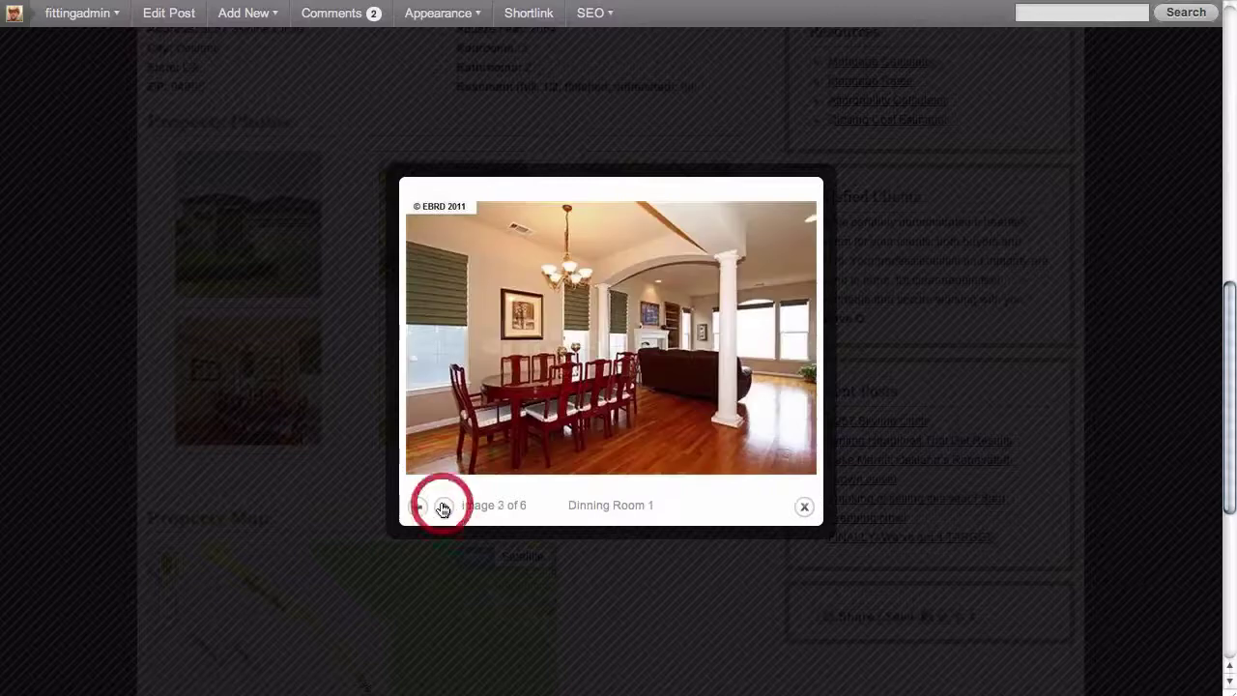
pyautogui.click(445, 506)
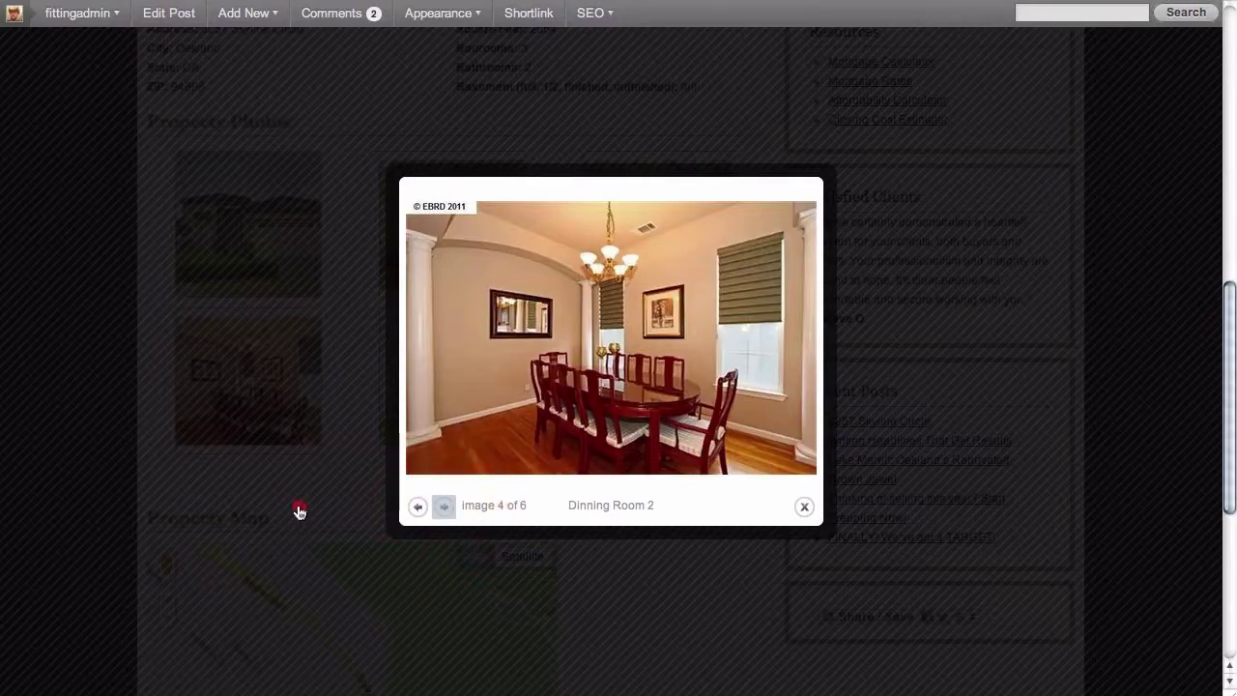
pyautogui.click(300, 510)
pyautogui.scroll(-2, 499, 505)
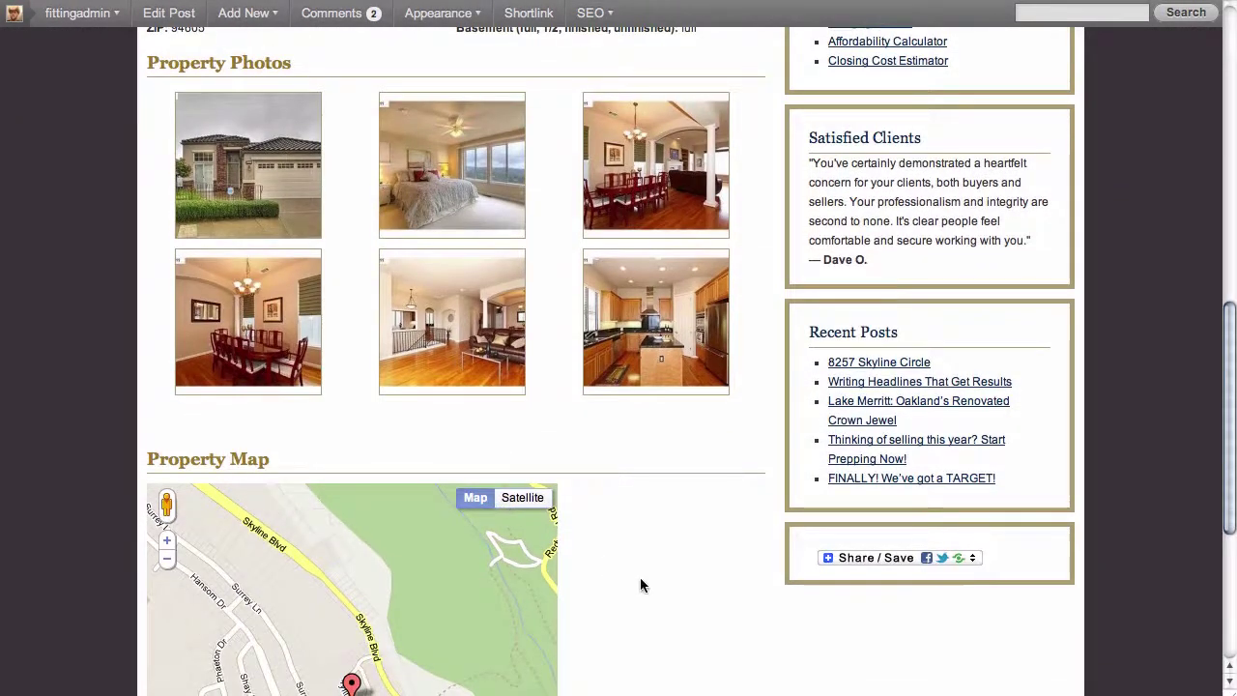
pyautogui.scroll(-5, 654, 592)
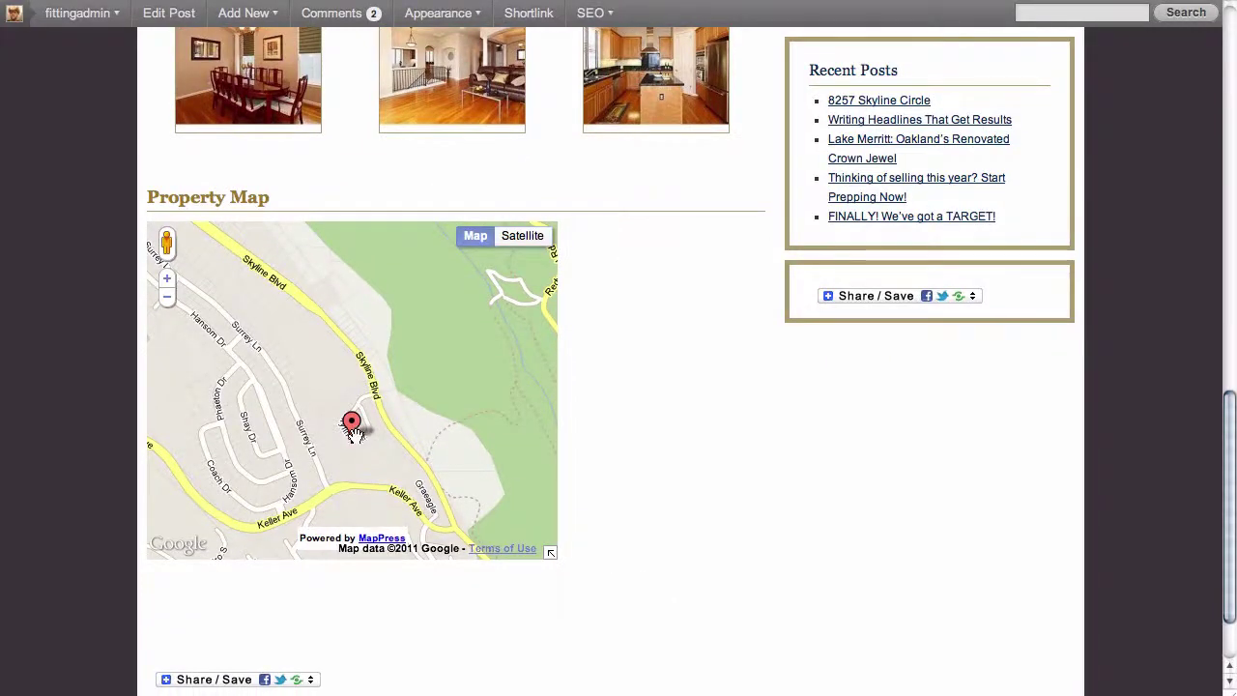
pyautogui.scroll(10, 648, 455)
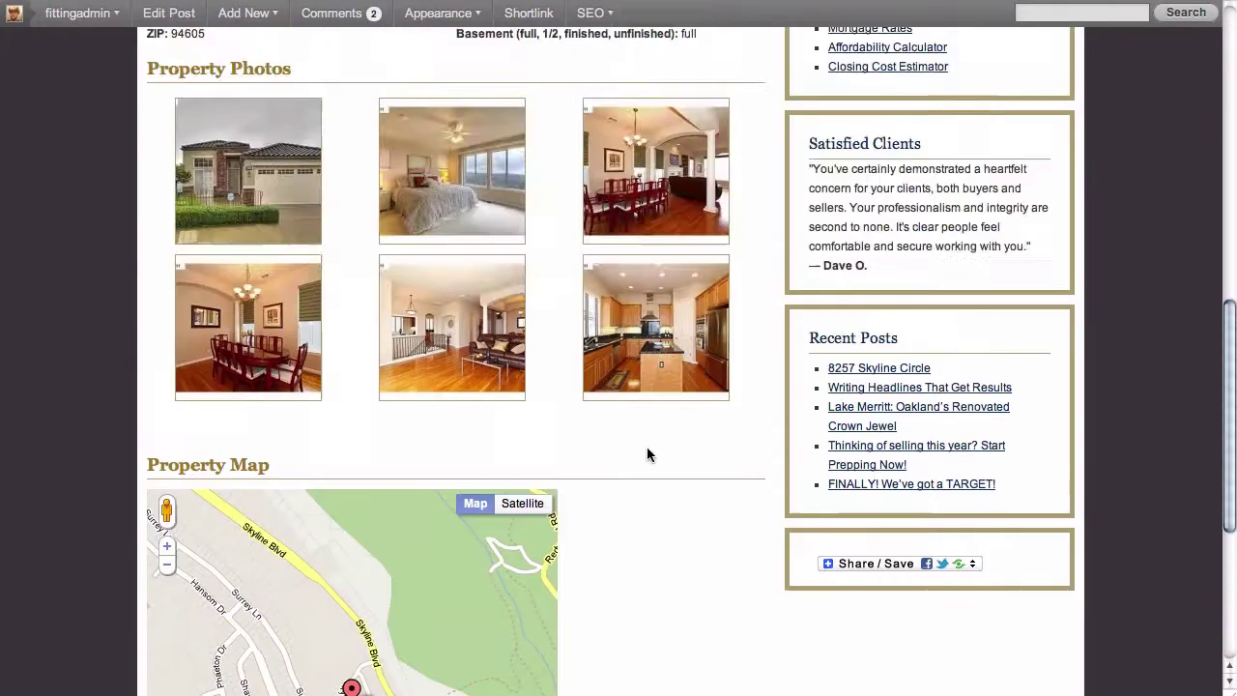
pyautogui.scroll(4, 648, 454)
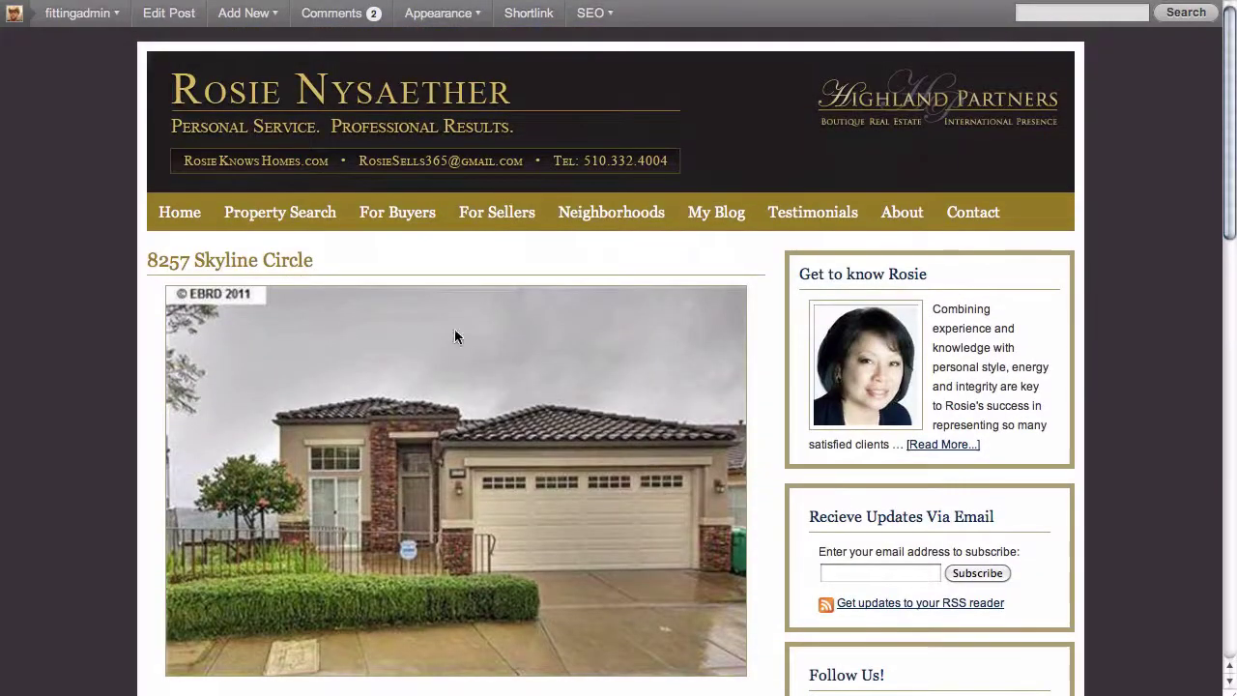
pyautogui.click(194, 224)
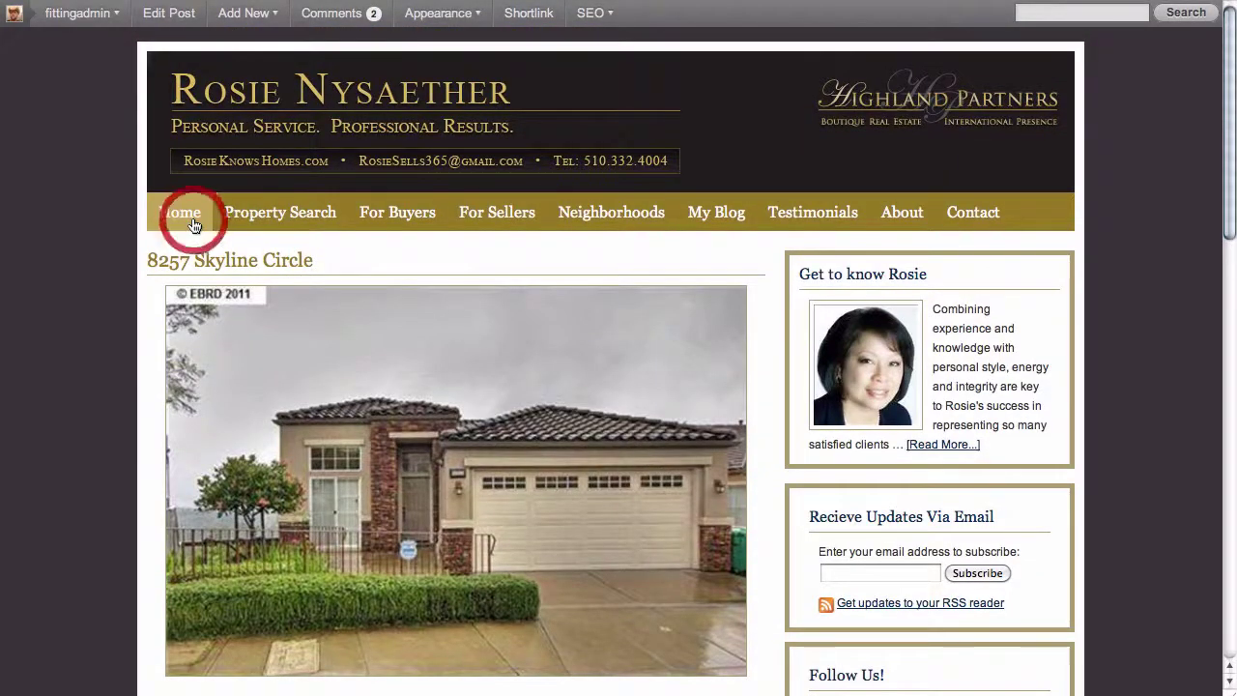
pyautogui.scroll(-5, 133, 261)
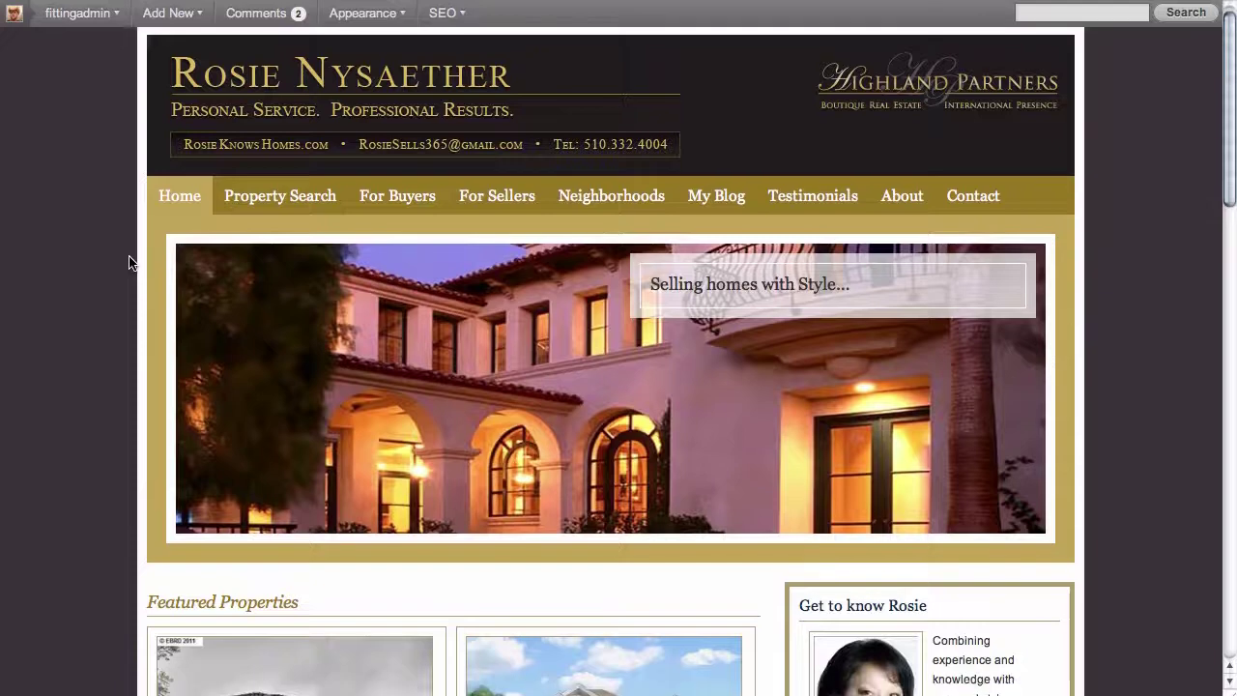
pyautogui.scroll(-1, 132, 261)
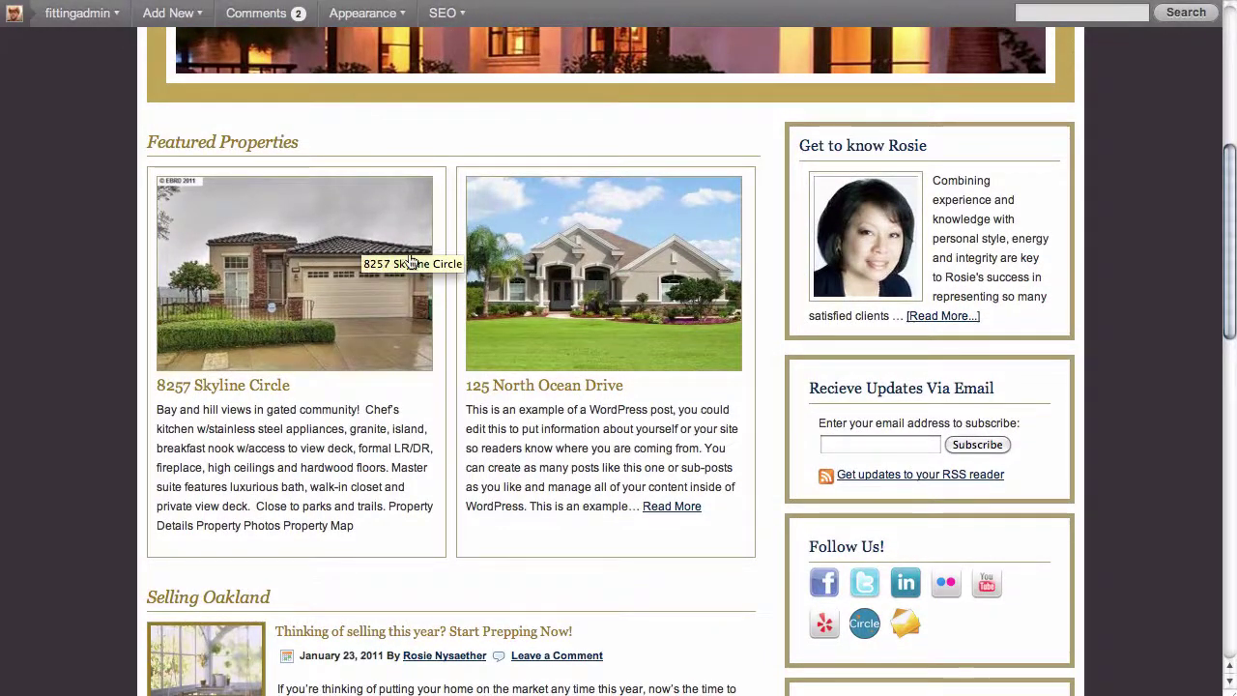
pyautogui.click(274, 311)
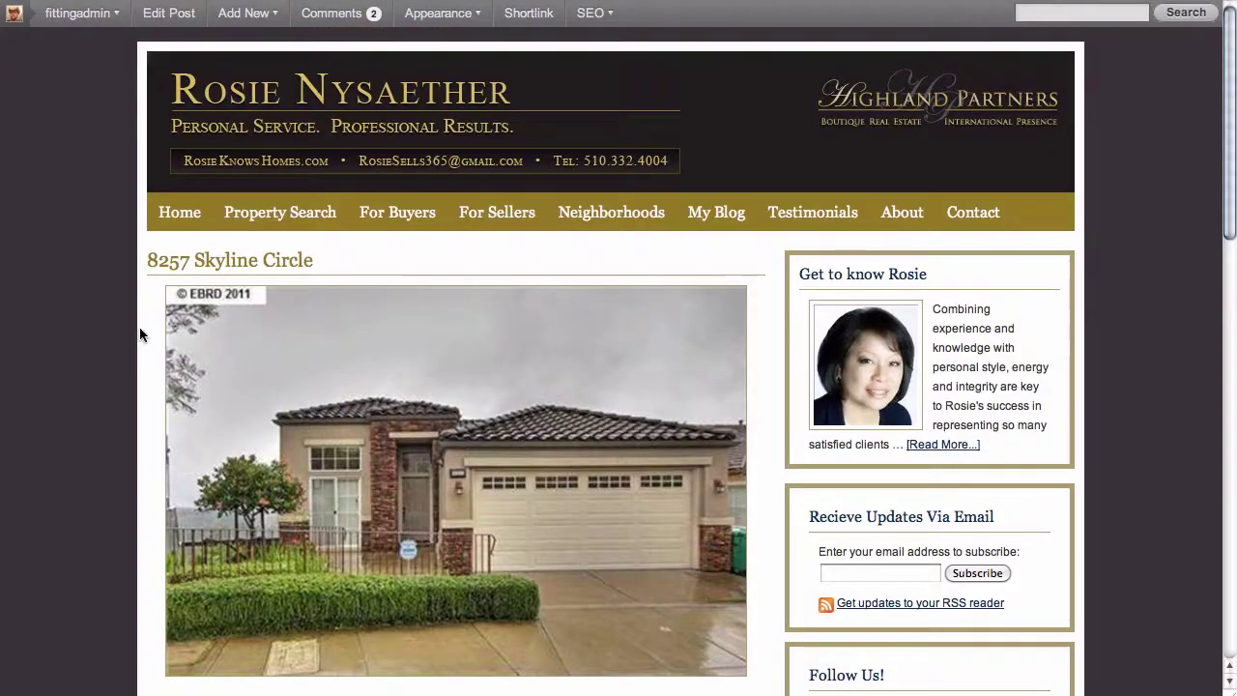
pyautogui.scroll(-6, 132, 333)
pyautogui.scroll(-8, 132, 333)
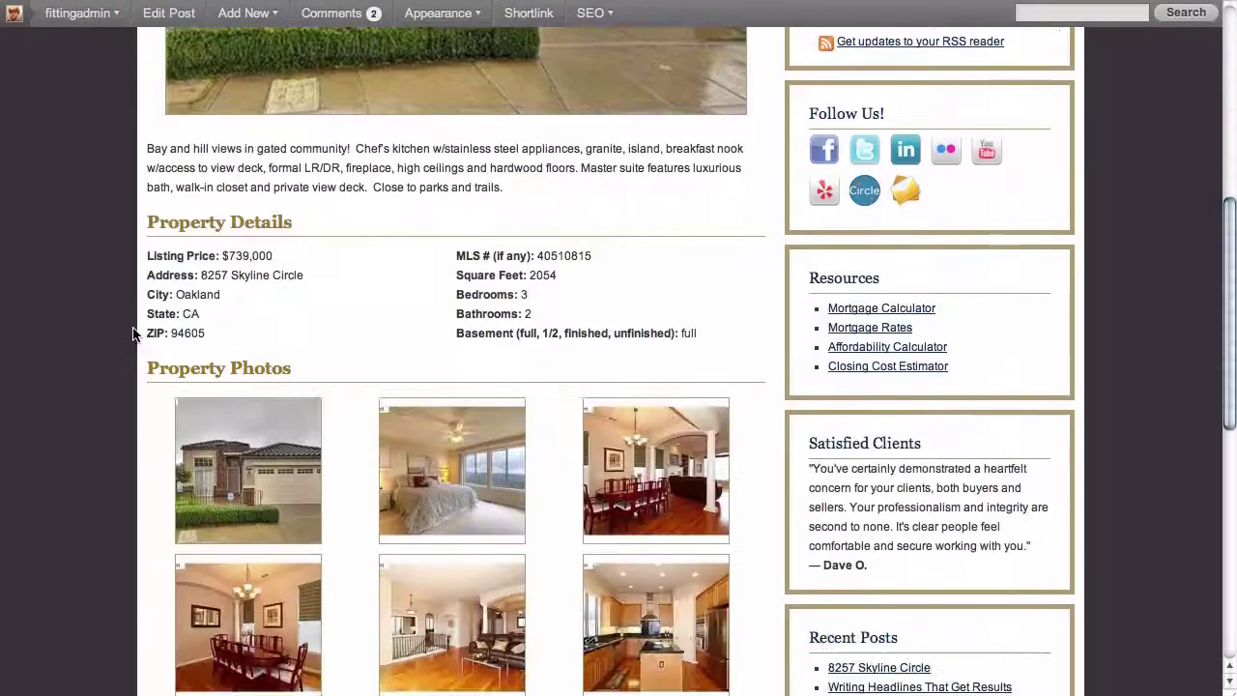
pyautogui.scroll(-2, 133, 334)
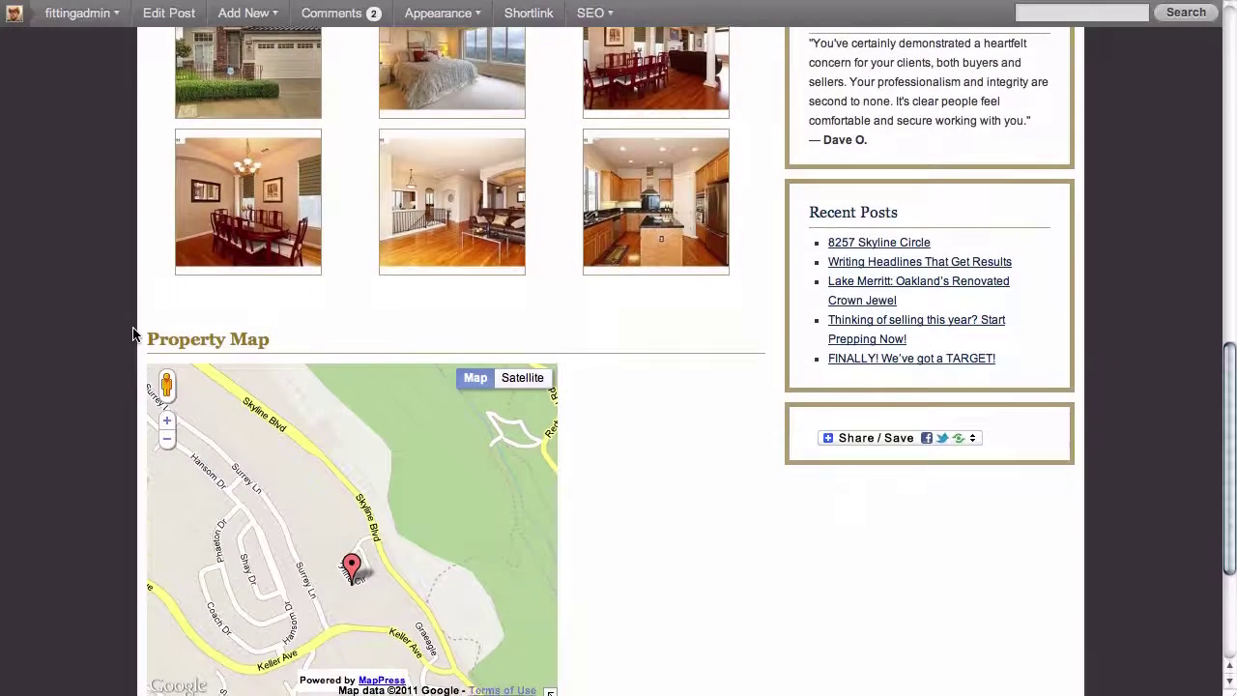
pyautogui.scroll(10, 133, 334)
pyautogui.scroll(5, 132, 334)
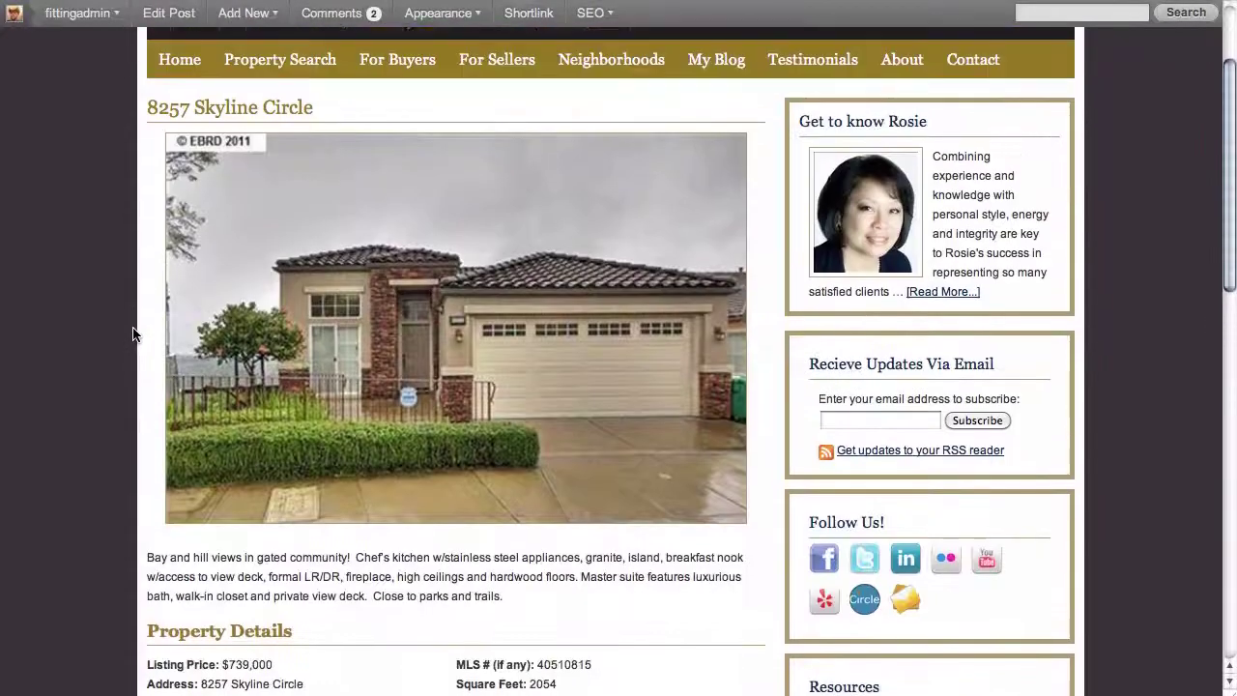